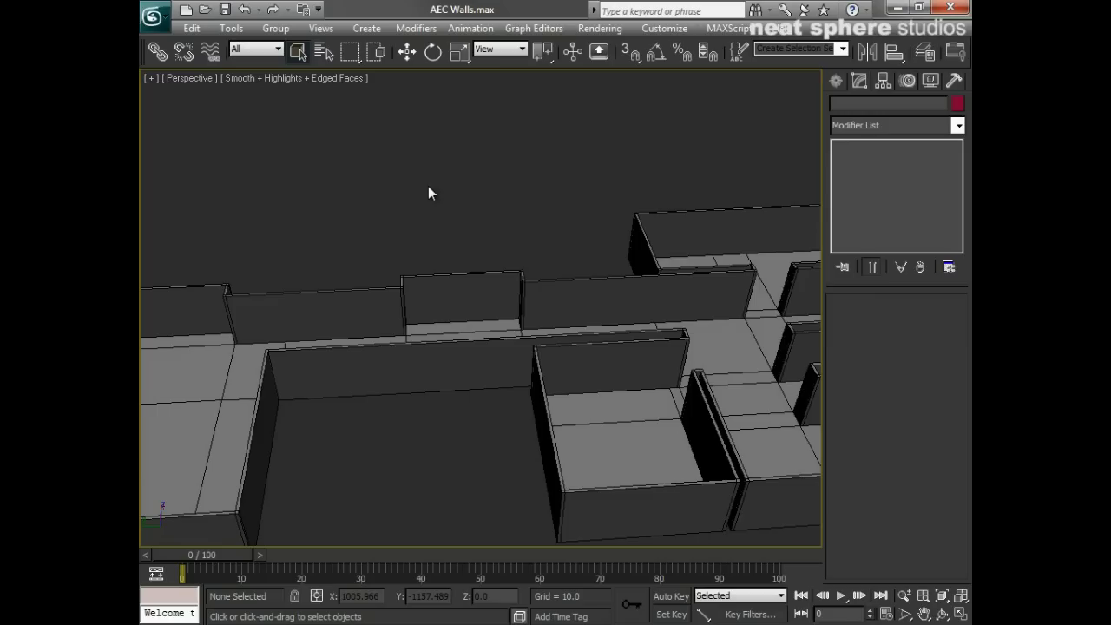
- Browse the geometry creation categories and choose Doors as the object category
left_click(836, 84)
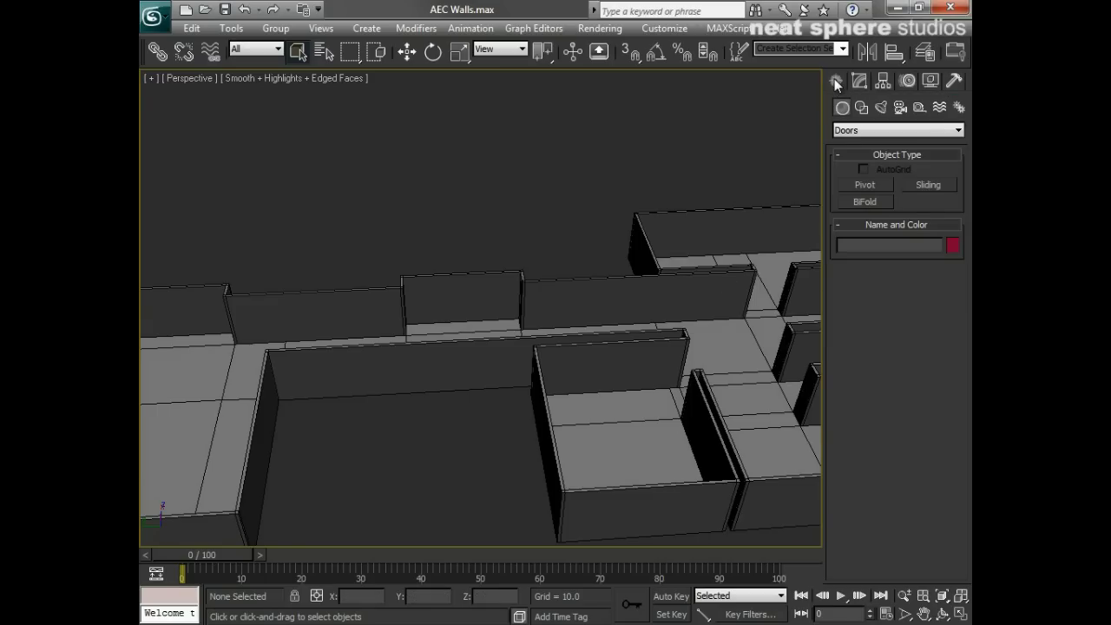
left_click(847, 131)
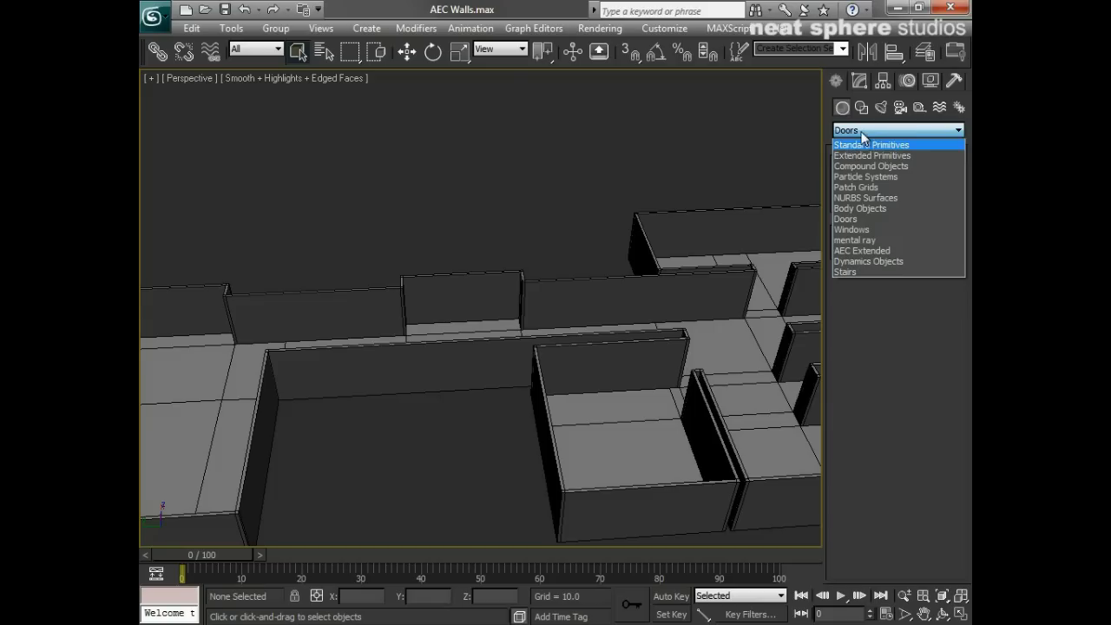
left_click(862, 146)
left_click(859, 131)
left_click(857, 145)
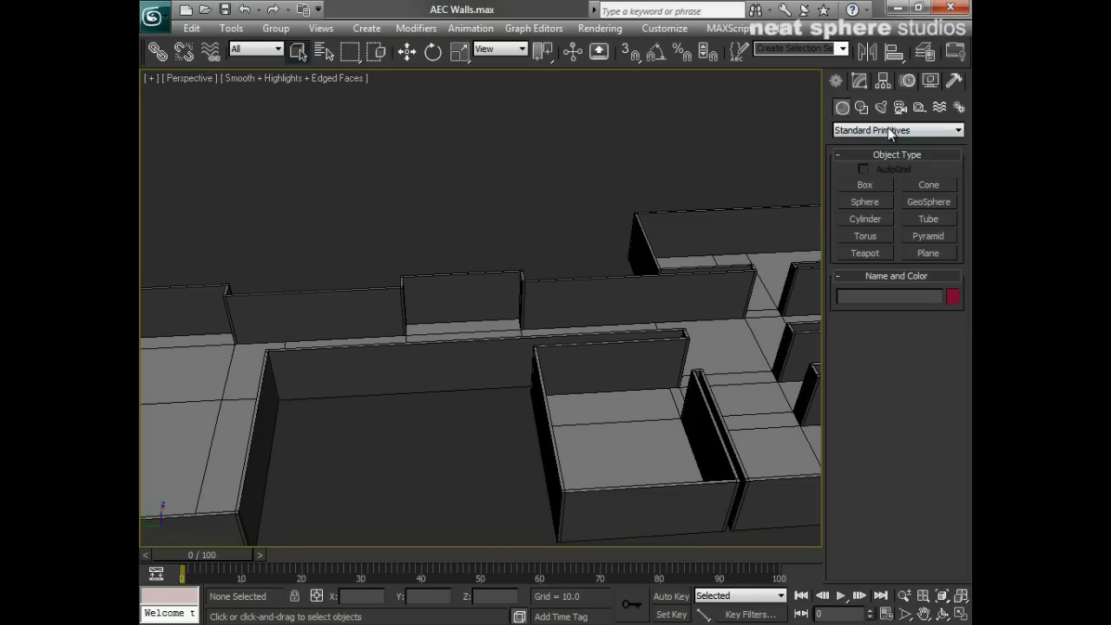
left_click(890, 131)
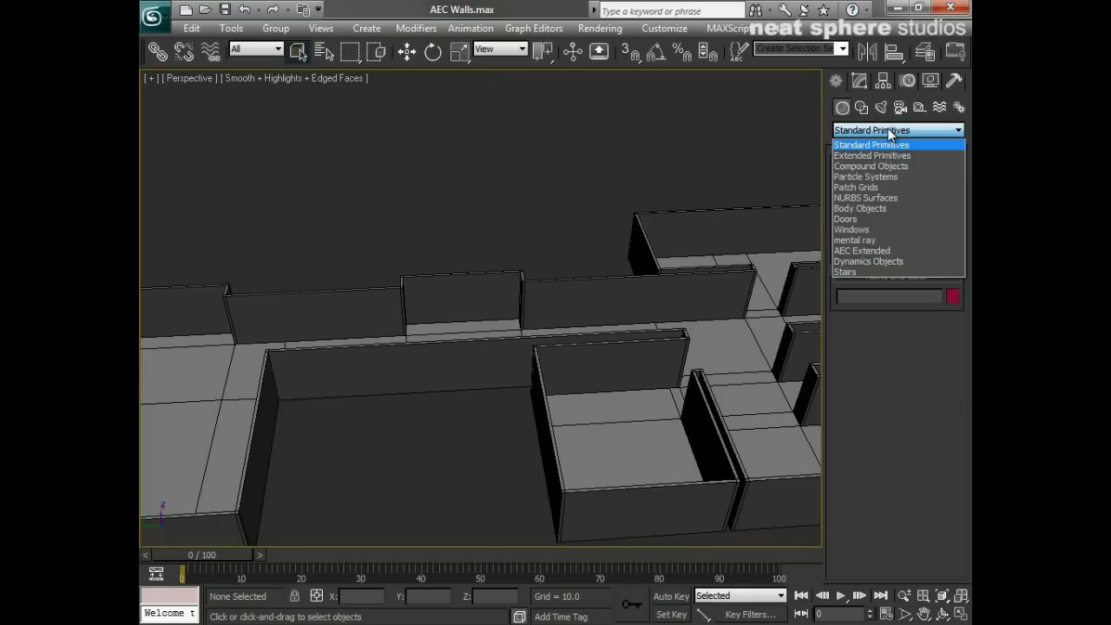
left_click(843, 219)
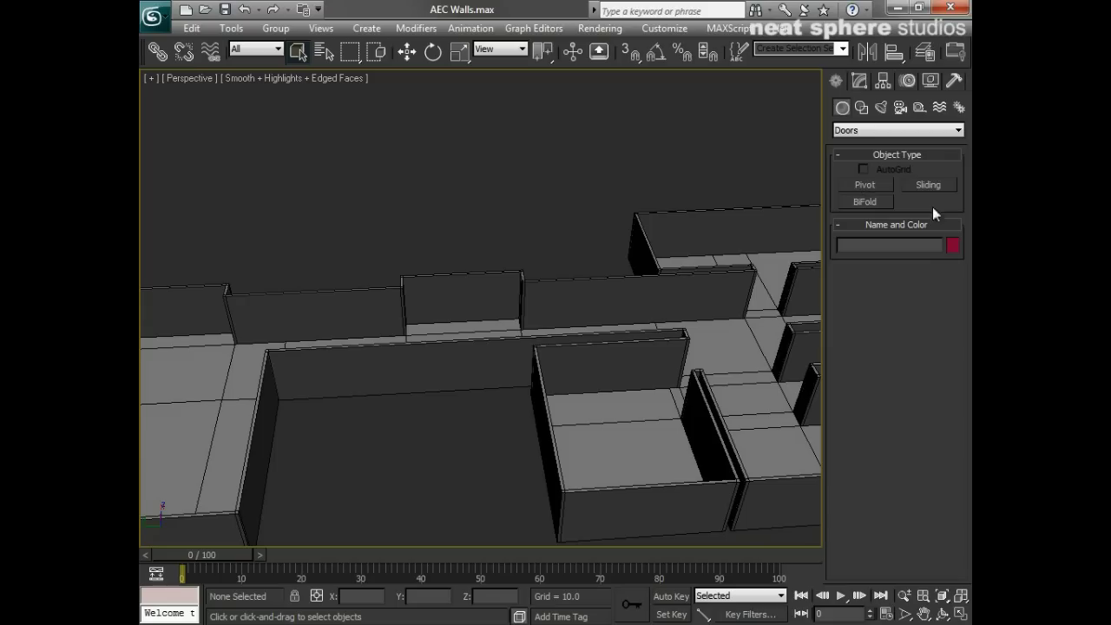
- Create a pivot door on the floor in front of the long wall, about 229 wide, 39 deep and 326 high
left_click(867, 186)
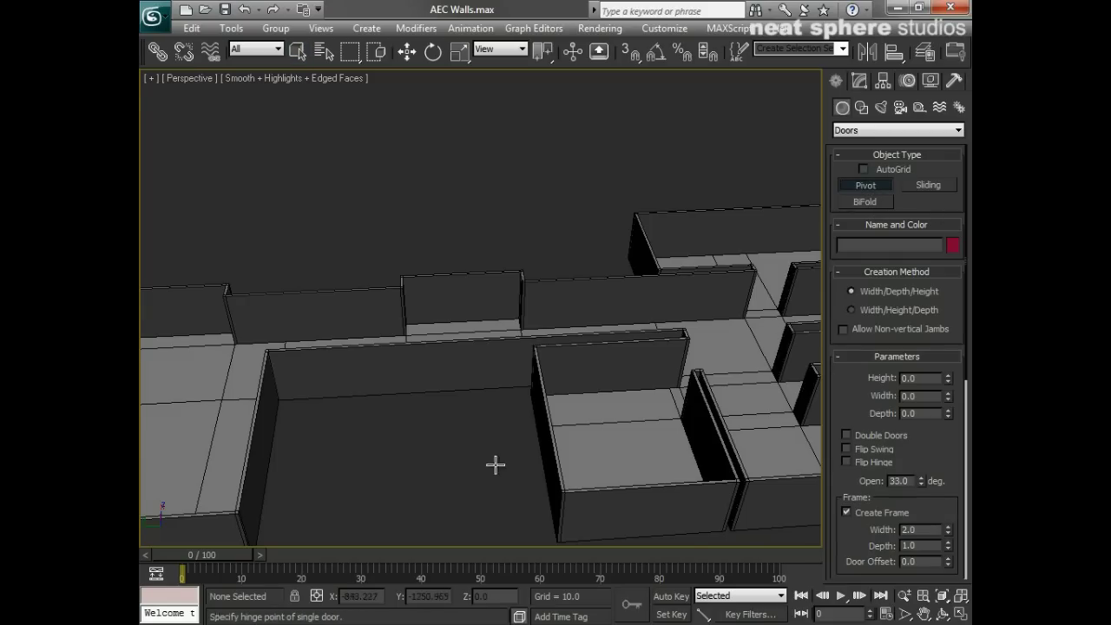
scroll(491, 422, "up", 5)
scroll(539, 407, "up", 4)
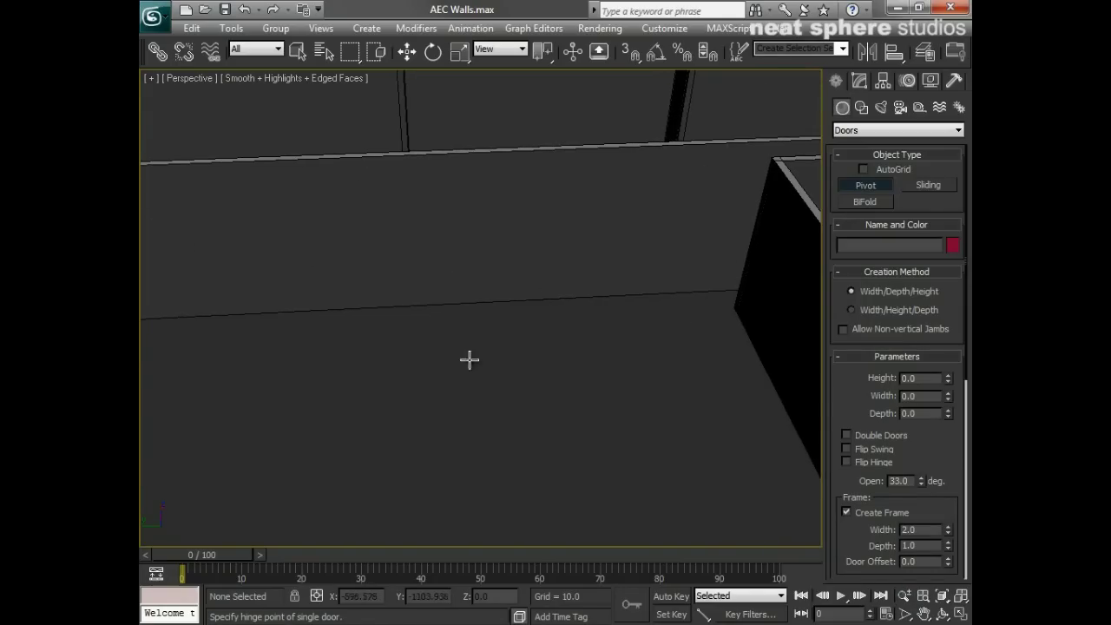
left_click_drag(446, 394, 626, 382)
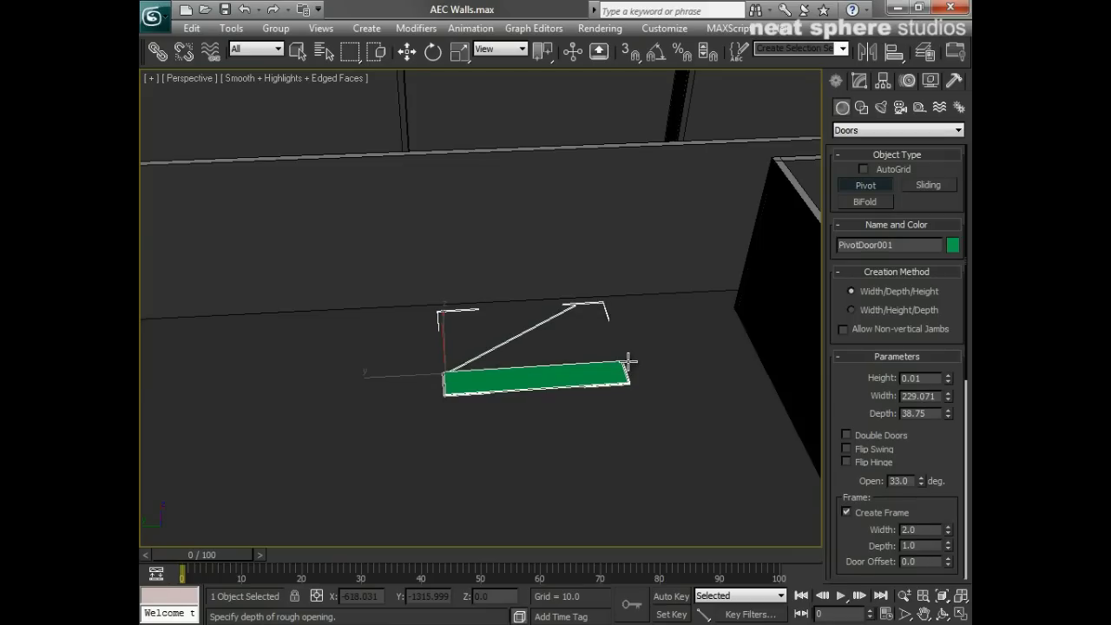
left_click(629, 360)
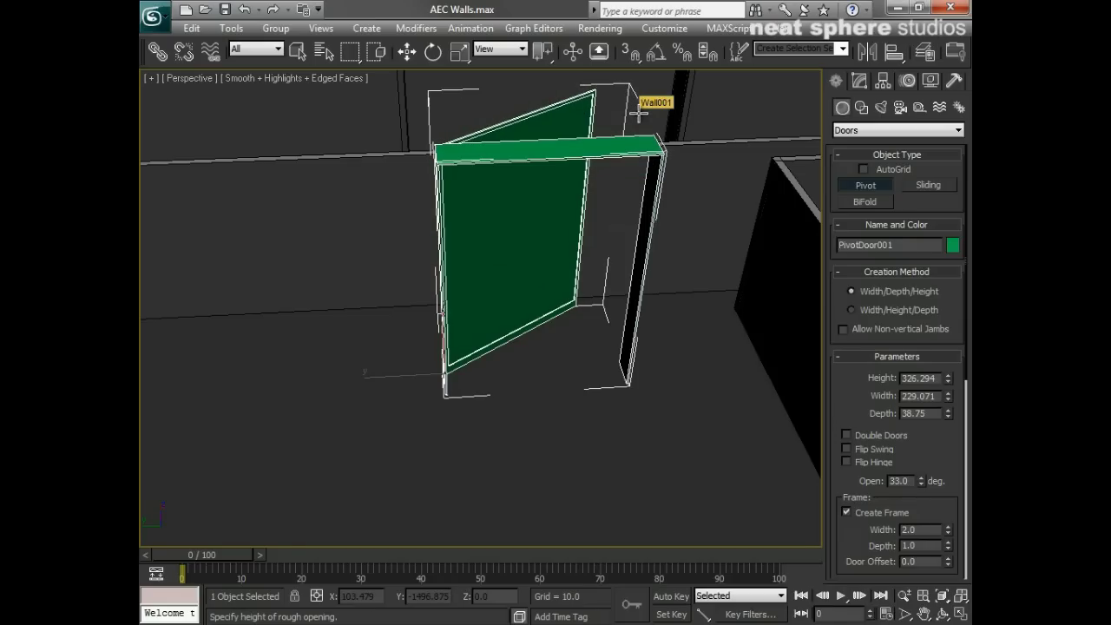
left_click(639, 106)
middle_click_drag(625, 354, 651, 347, "alt")
right_click(676, 317)
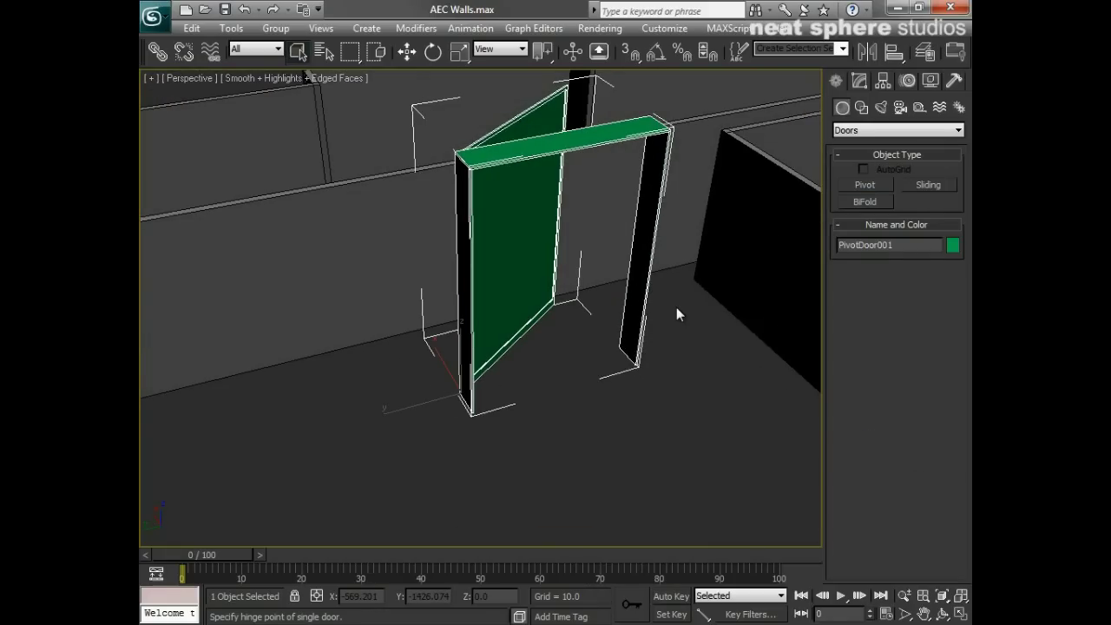
middle_click_drag(677, 291, 632, 339)
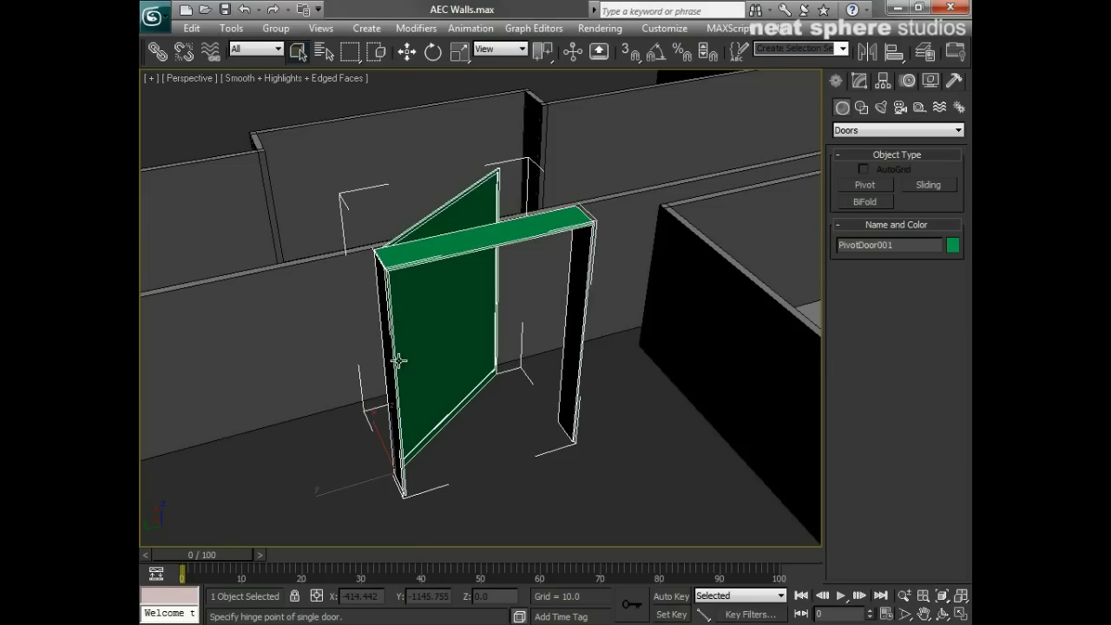
- Close the pivot door by setting its opening angle to 0 degrees
left_click(857, 81)
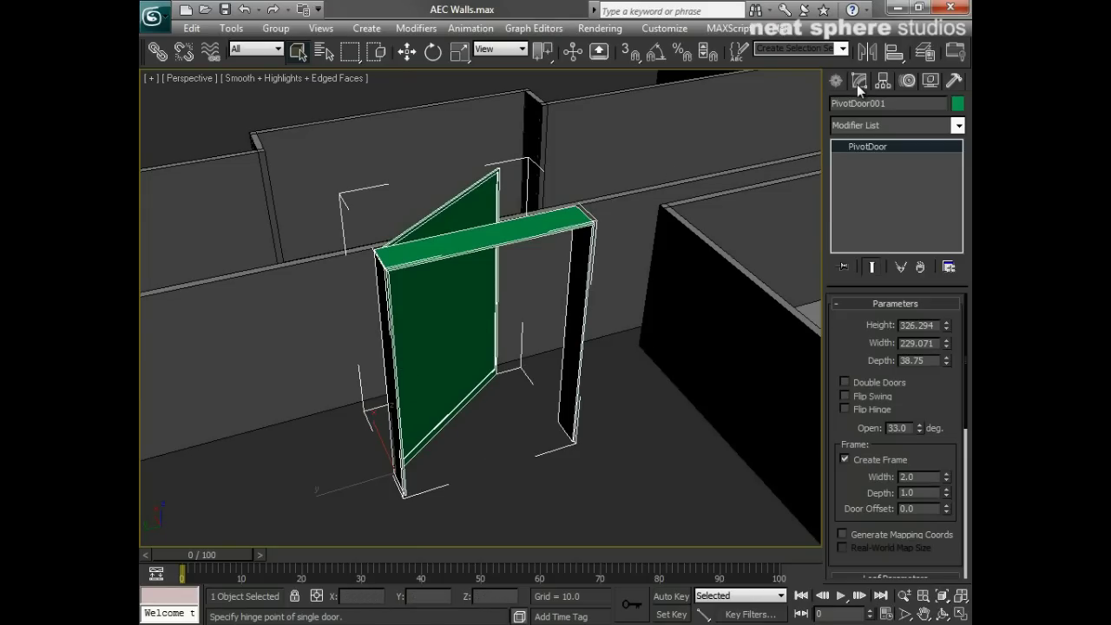
middle_click_drag(651, 411, 590, 318, "alt")
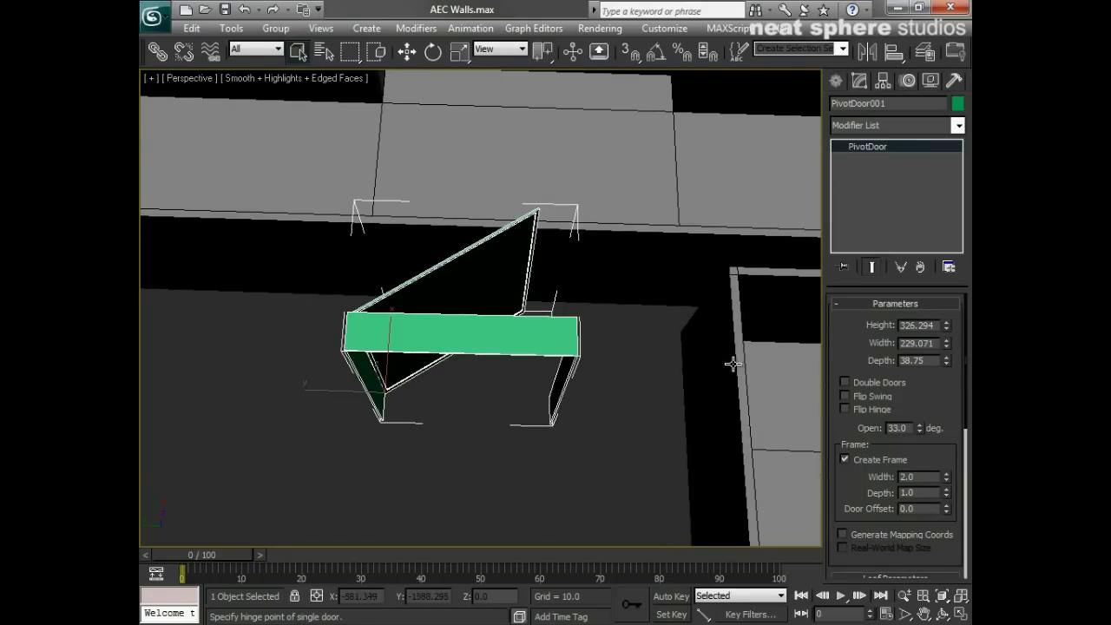
left_click_drag(921, 426, 921, 443)
middle_click_drag(600, 410, 631, 342, "alt")
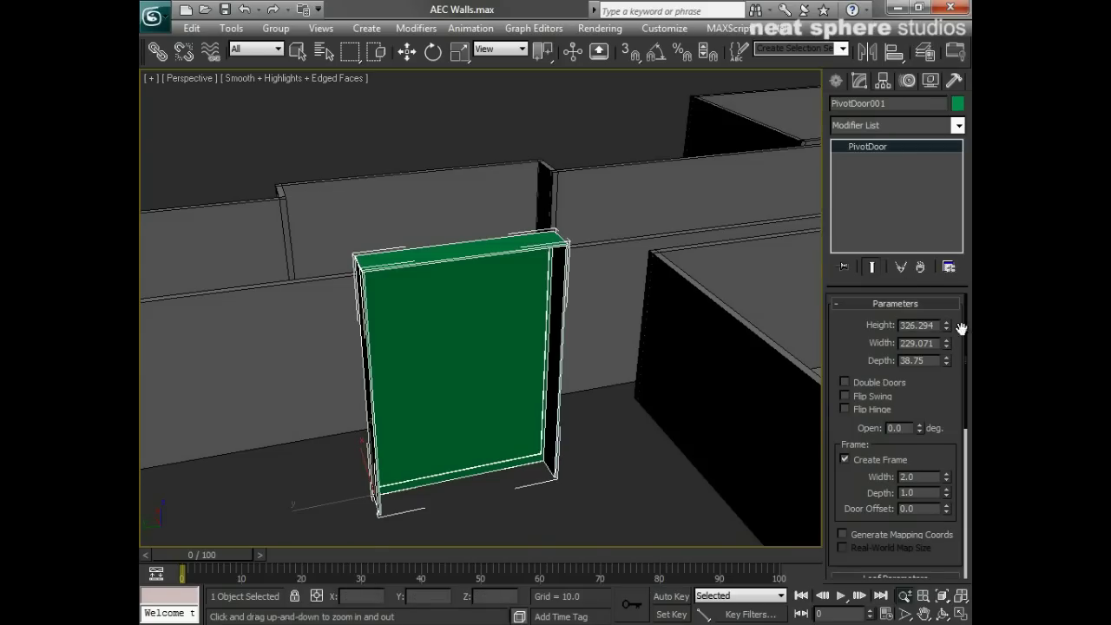
left_click_drag(919, 427, 881, 432)
- Resize the door to about 293.7 high, 224.3 wide and 47.3 deep, and make it a double door
left_click_drag(944, 326, 921, 343)
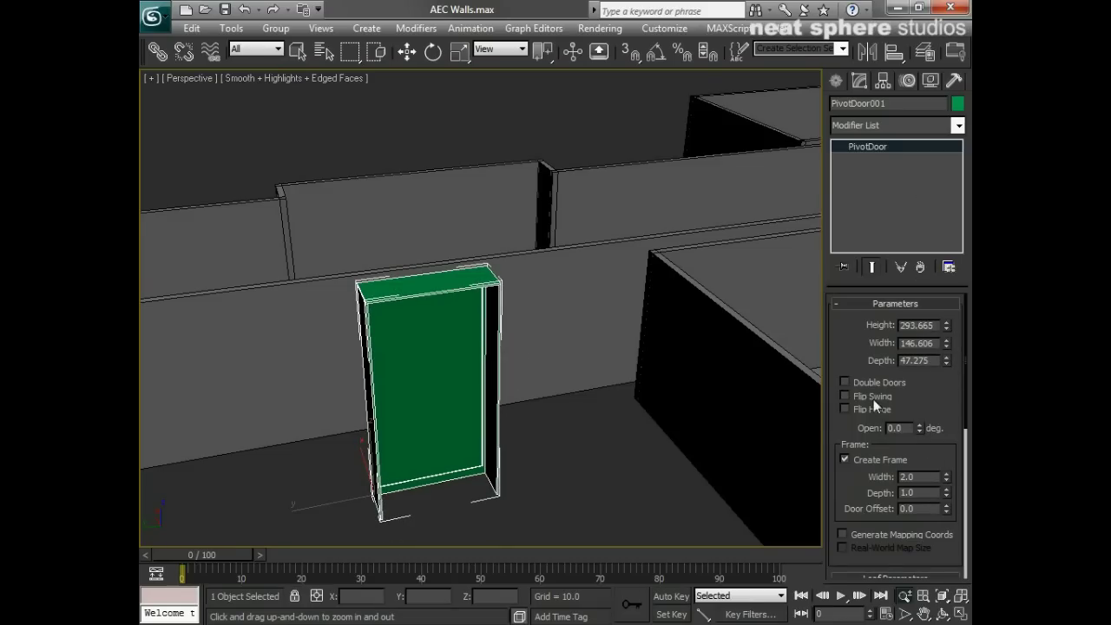
left_click(845, 381)
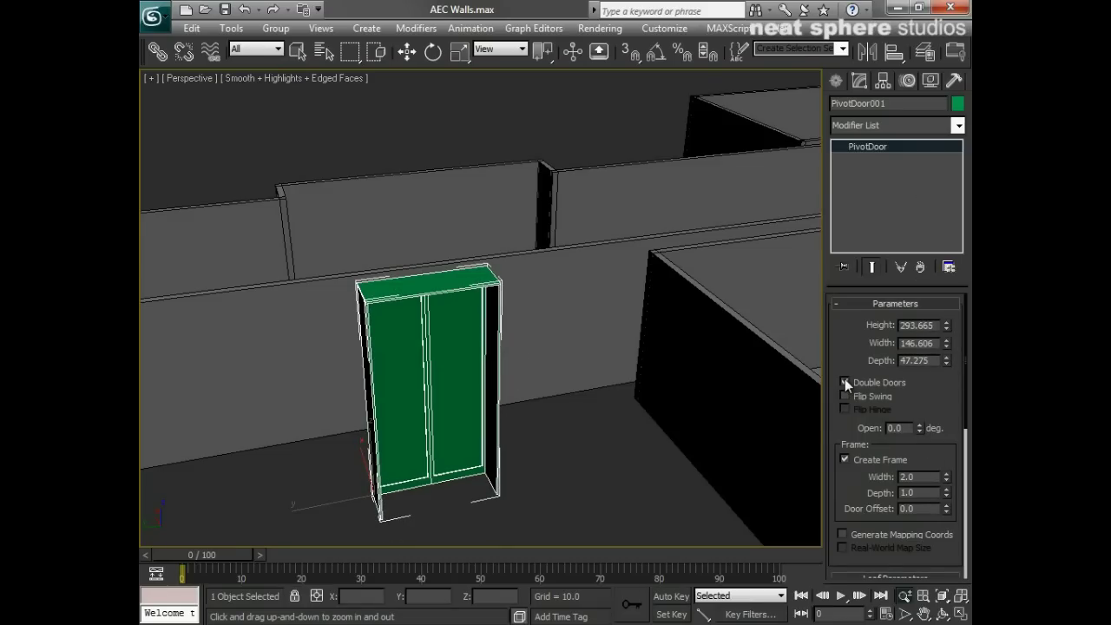
left_click_drag(946, 347, 928, 301)
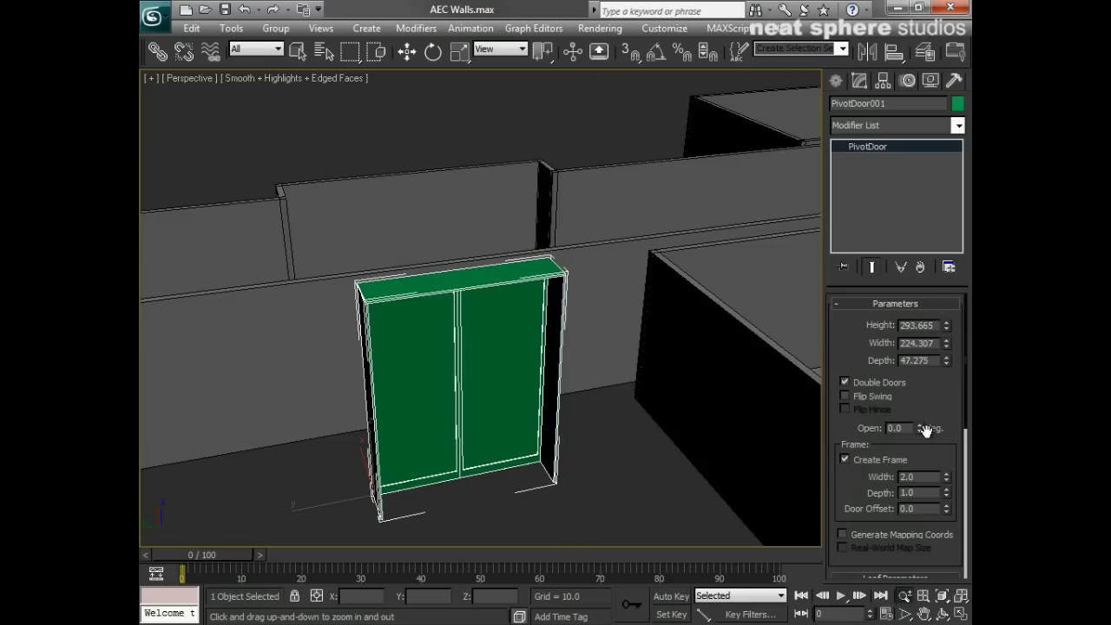
- Open the double doors to 34 degrees and flip their swing direction
left_click_drag(920, 430, 915, 376)
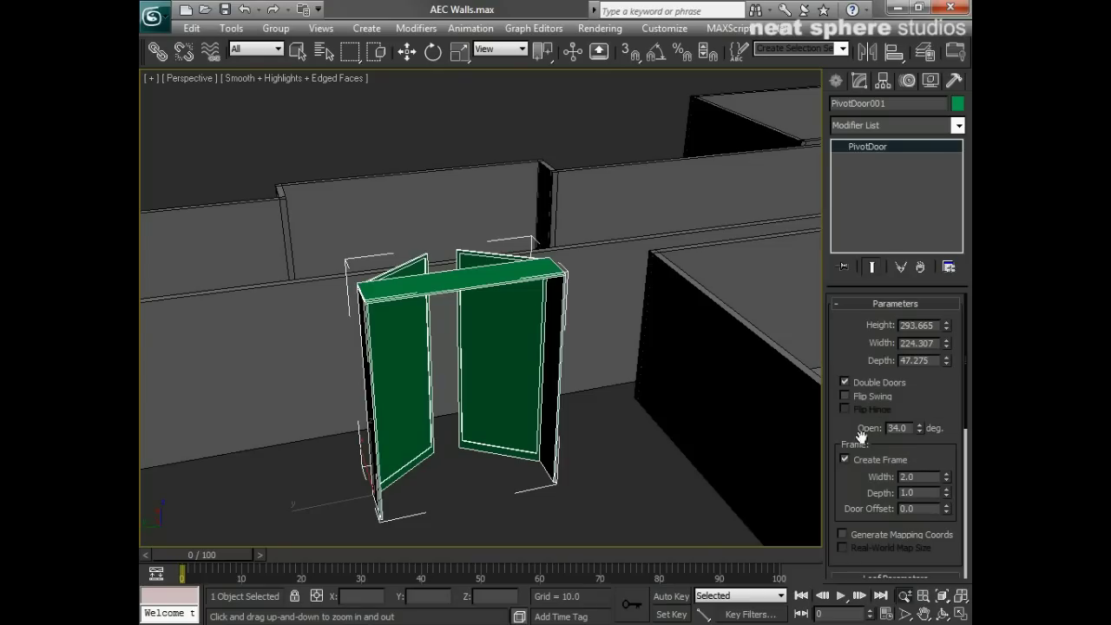
left_click(847, 397)
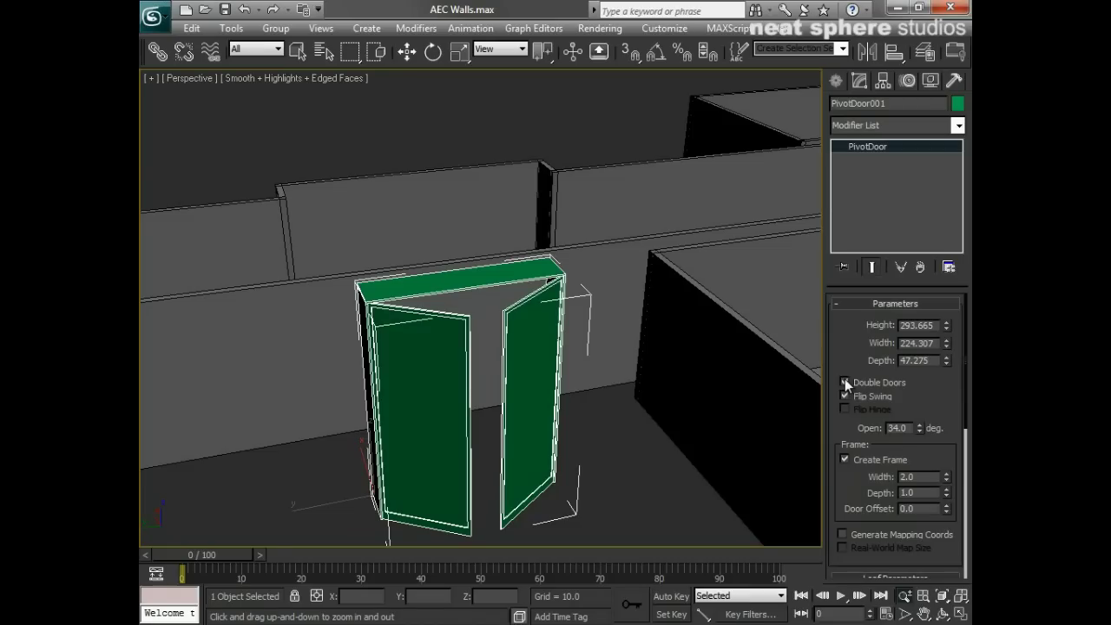
- Turn off double doors, try the flipped hinge, and restore the unflipped swing and hinge
left_click(845, 382)
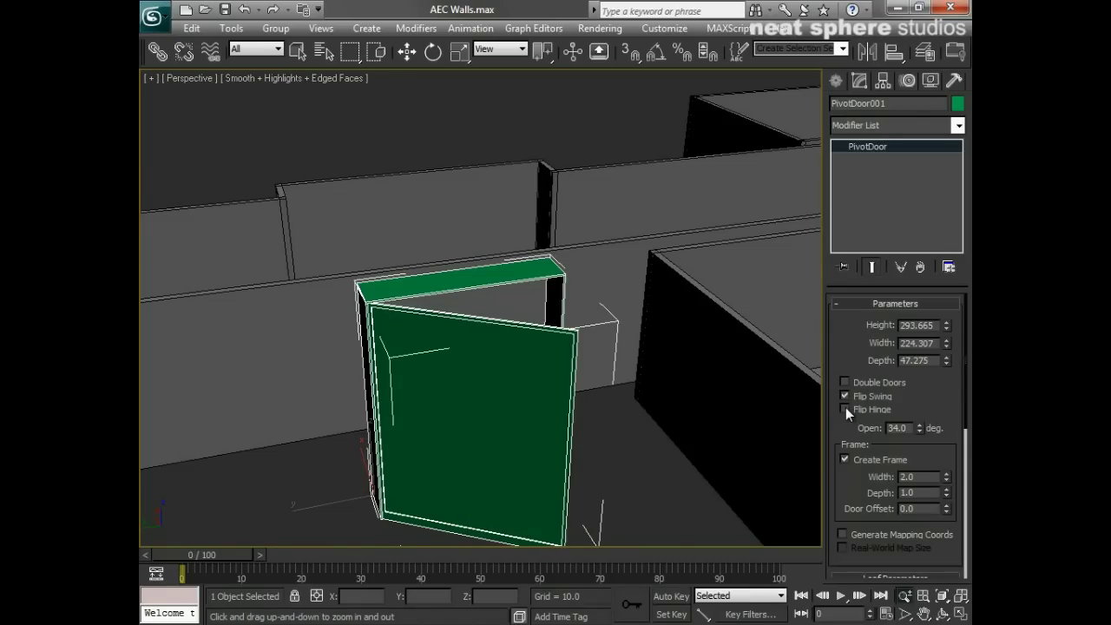
left_click(845, 409)
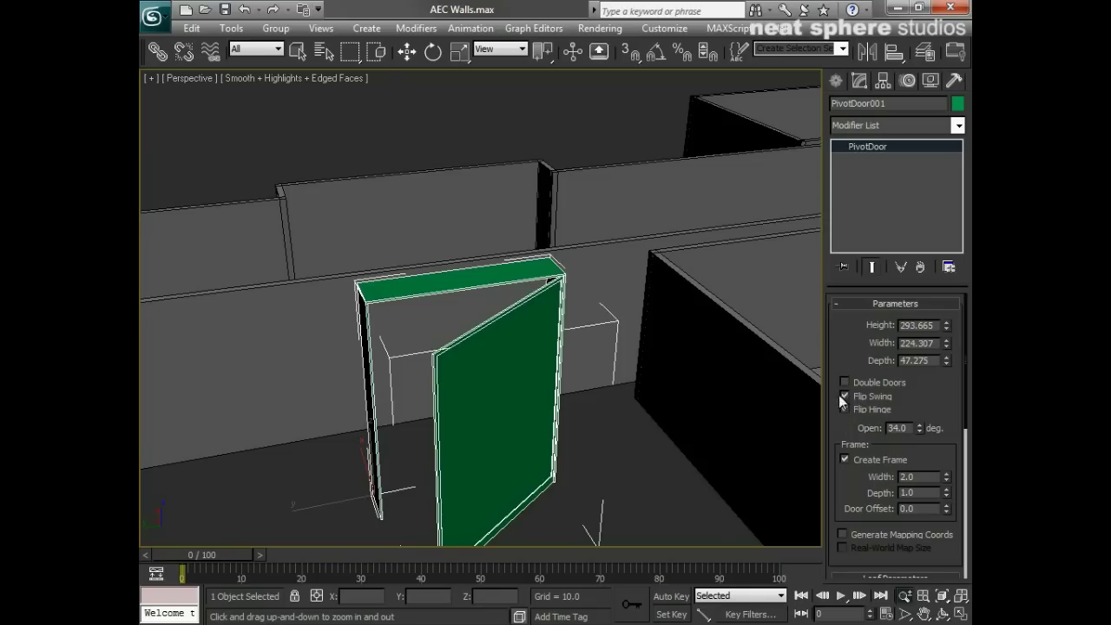
left_click(844, 396)
left_click(845, 409)
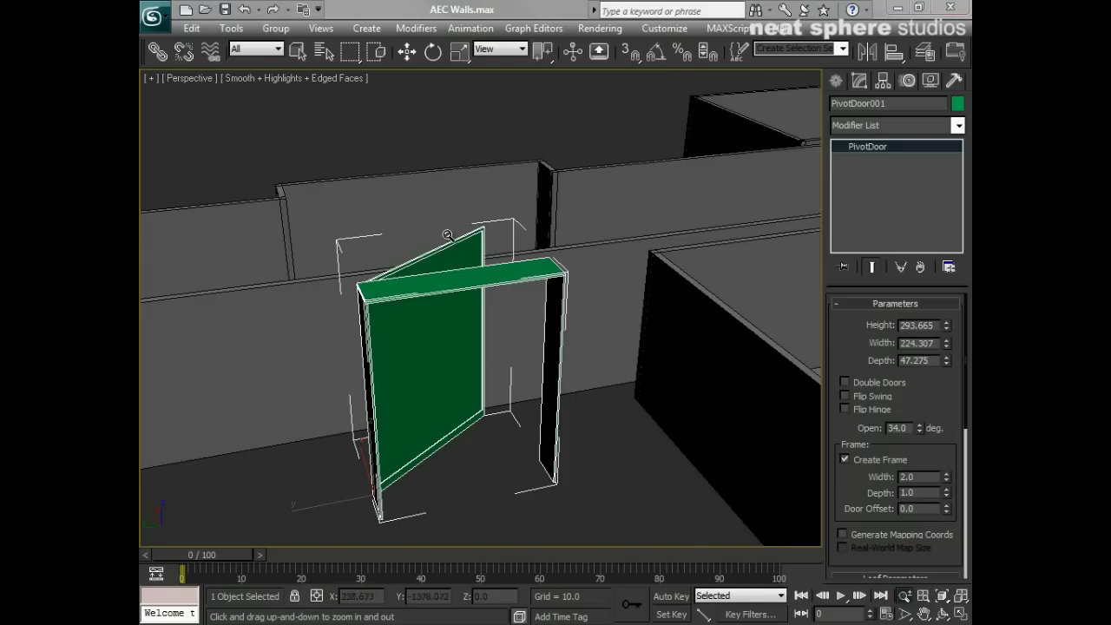
- Widen the door frame to about 25.34
left_click_drag(841, 340, 838, 224)
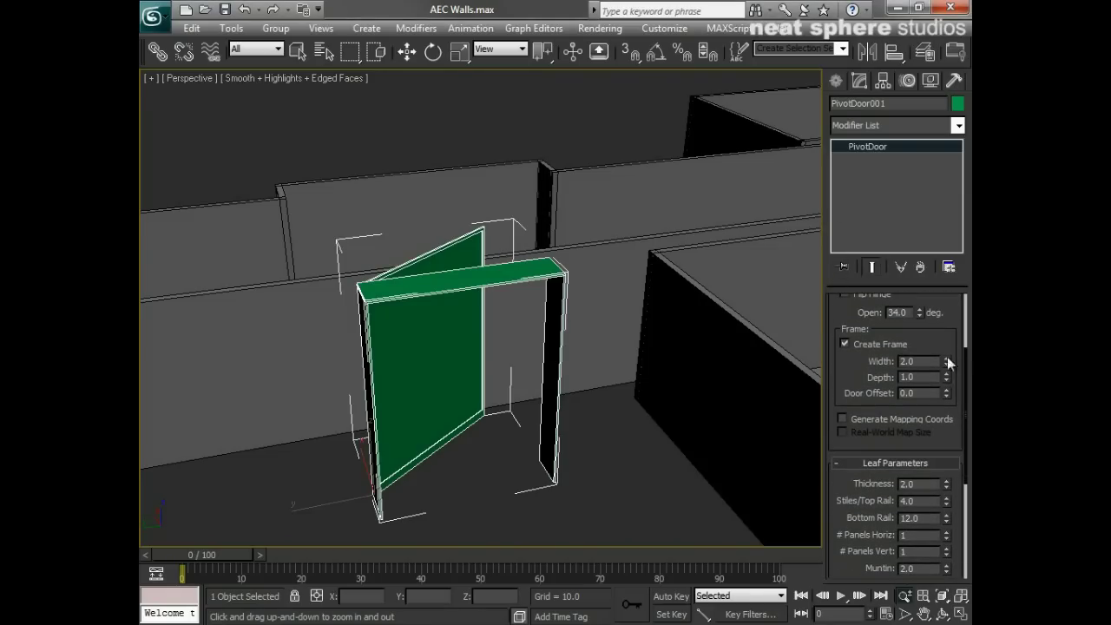
left_click_drag(947, 369, 865, 260)
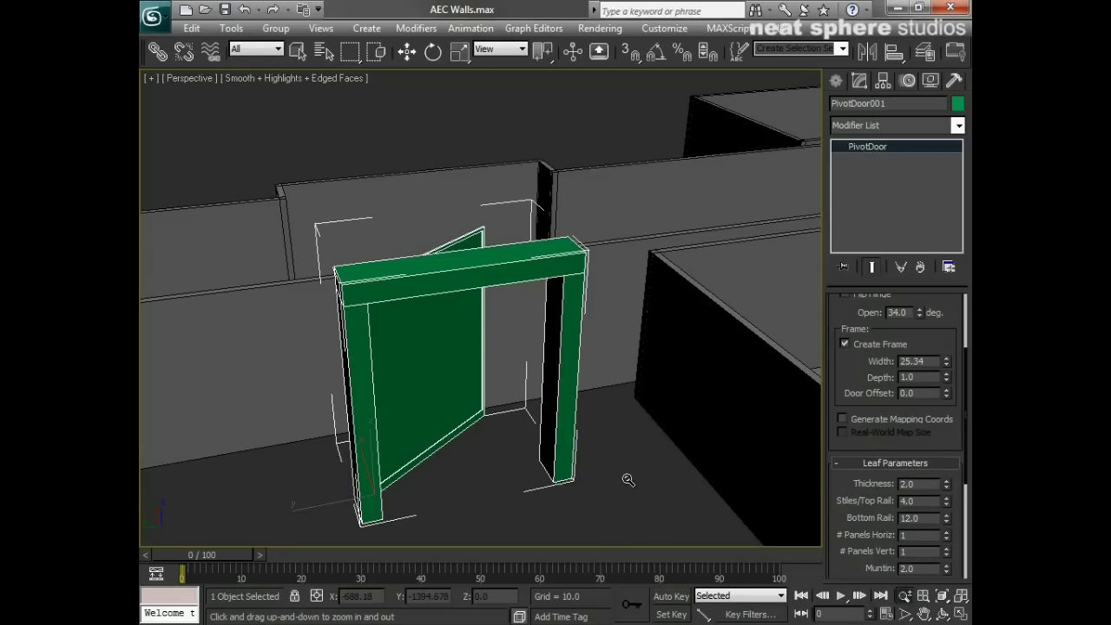
- Set the door's width to 120 and reduce its frame width to about 21.54
left_click_drag(851, 394, 833, 486)
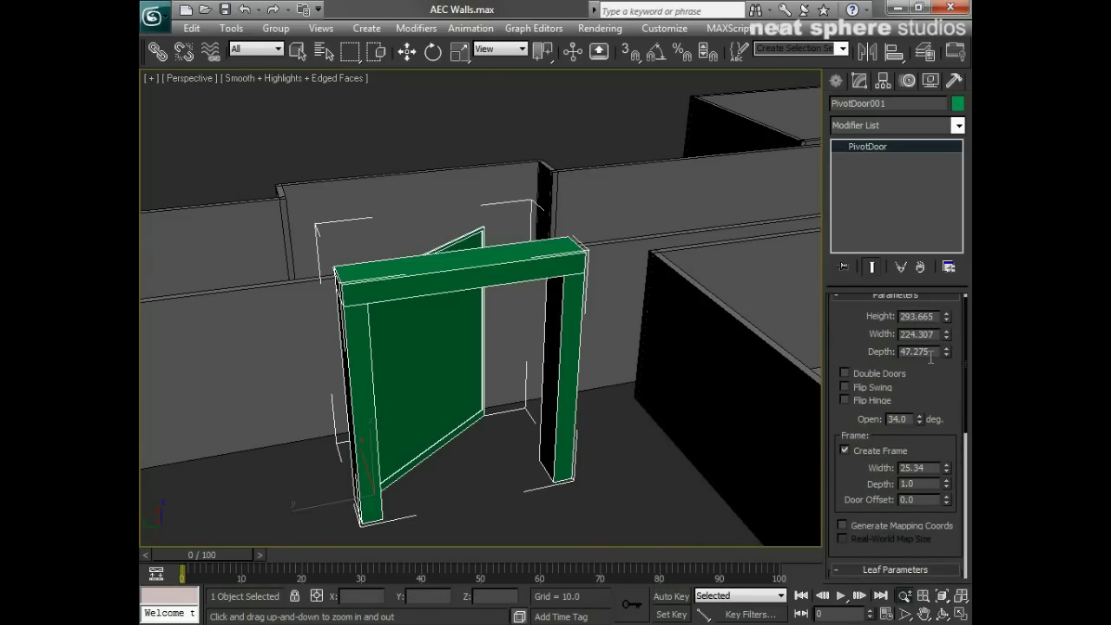
double_click(905, 334)
type("120")
key("Return")
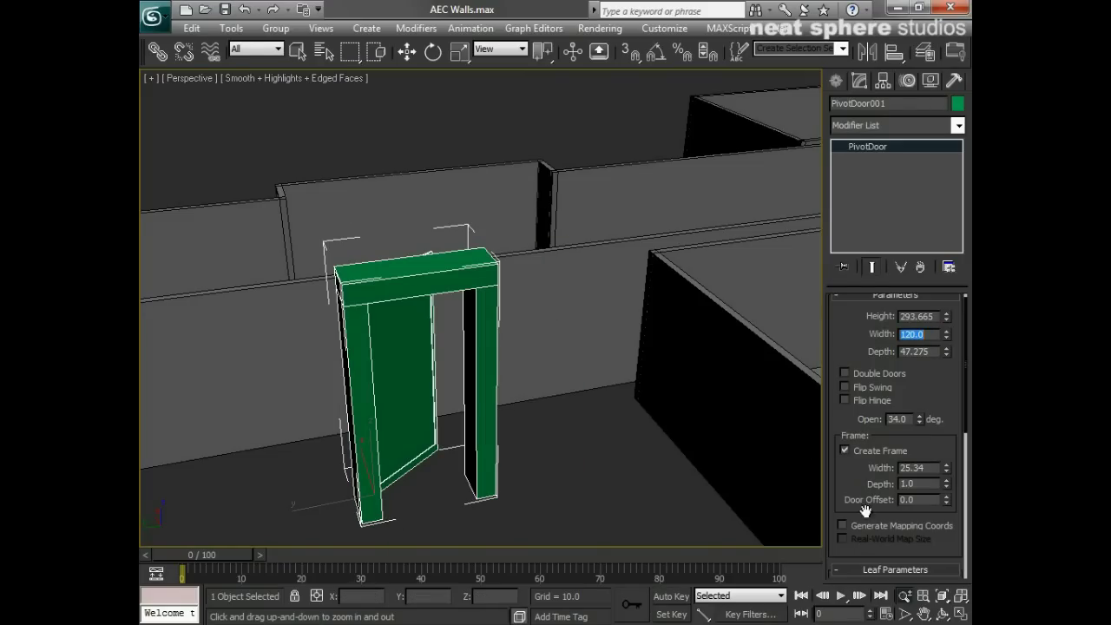
left_click_drag(945, 468, 911, 396)
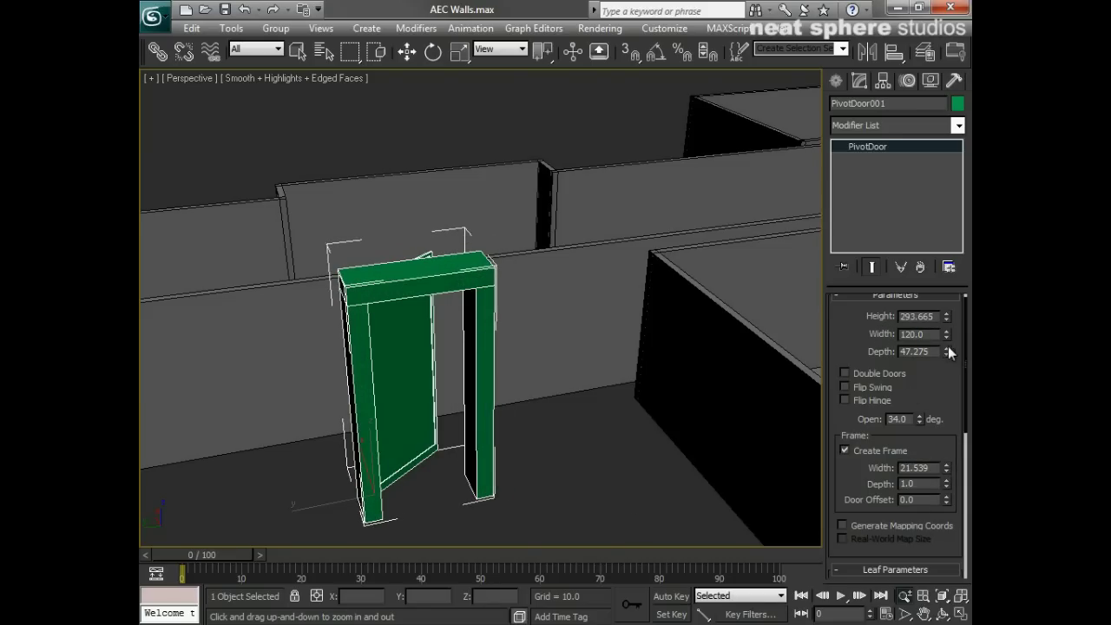
- Increase the door frame's depth to about 10.72
left_click_drag(452, 533, 395, 473)
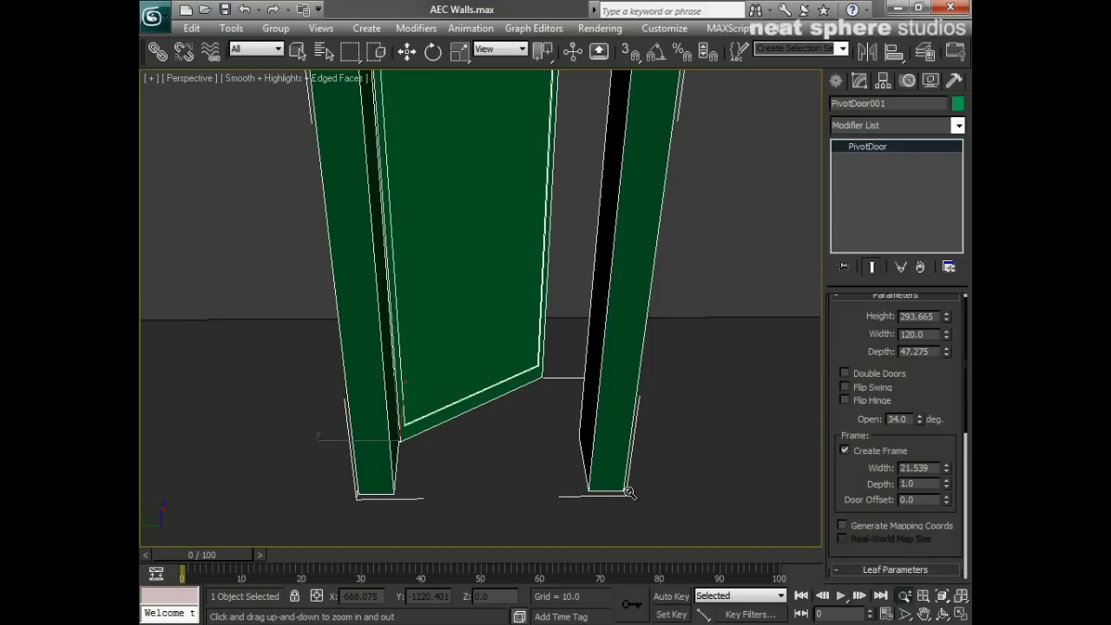
scroll(596, 416, "down", 5)
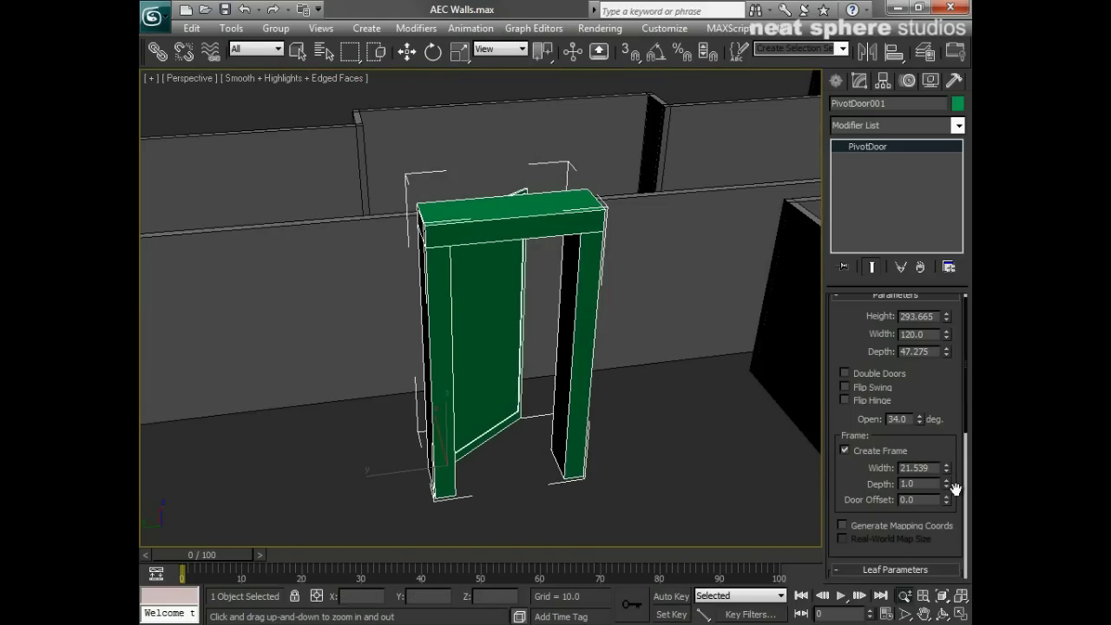
left_click_drag(947, 485, 913, 435)
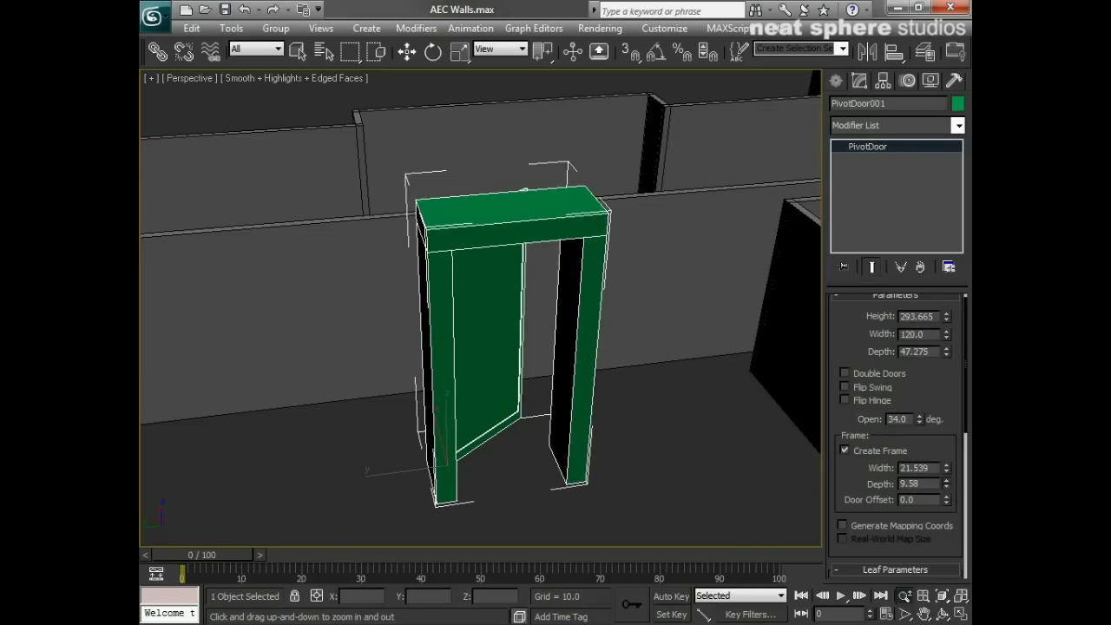
left_click_drag(946, 484, 944, 476)
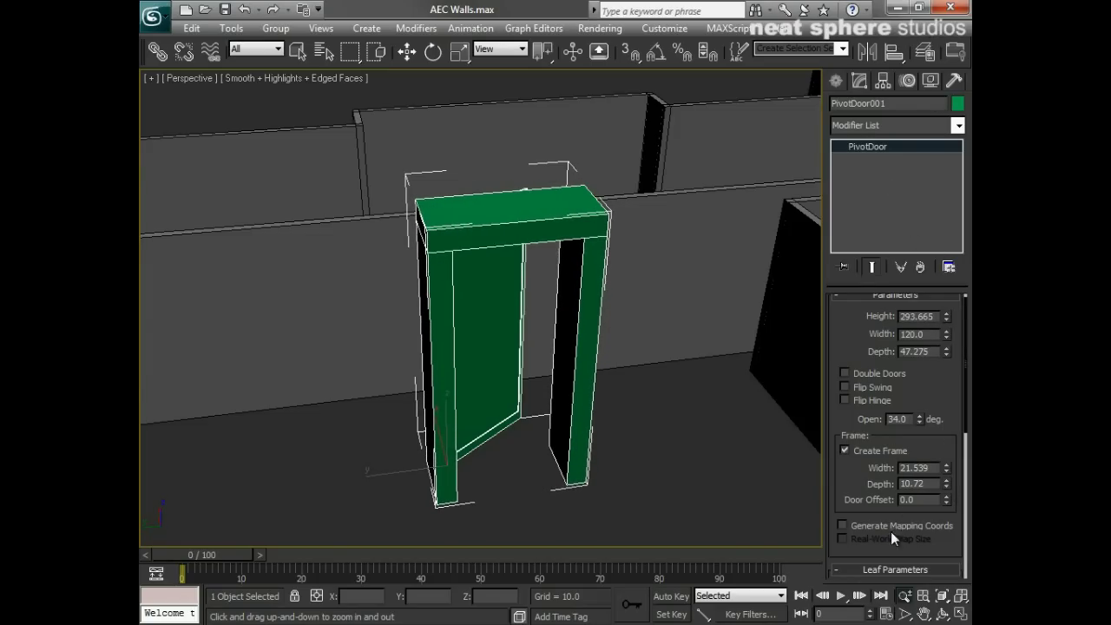
- Set the door offset within the frame to about 29.54 and show the viewport in wireframe
middle_click_drag(738, 408, 654, 431, "alt")
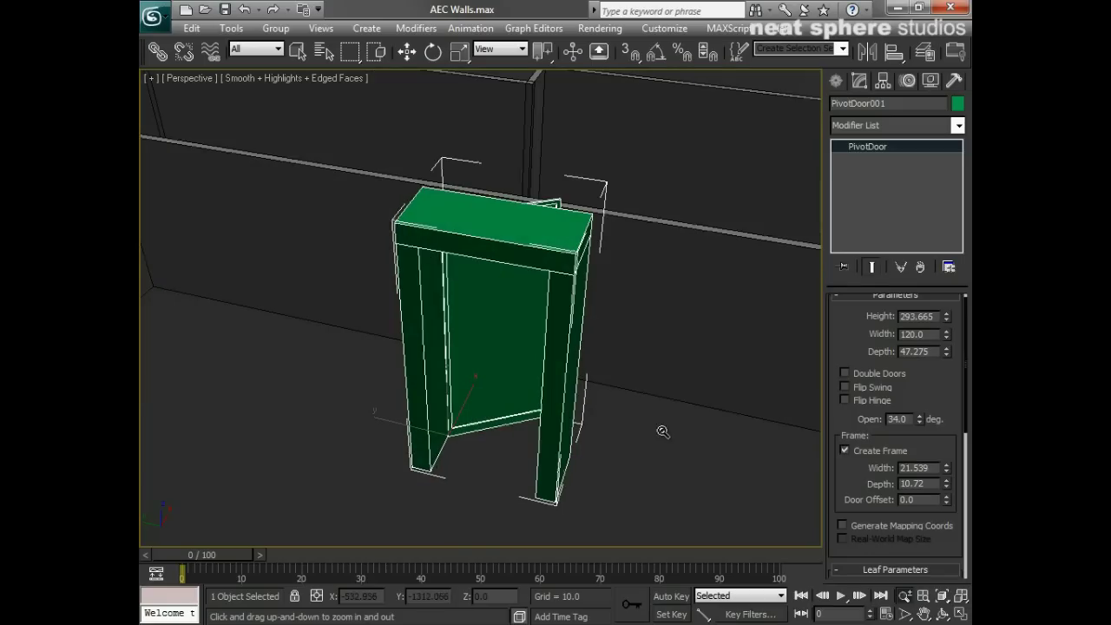
left_click_drag(476, 487, 487, 479)
scroll(488, 478, "up", 2)
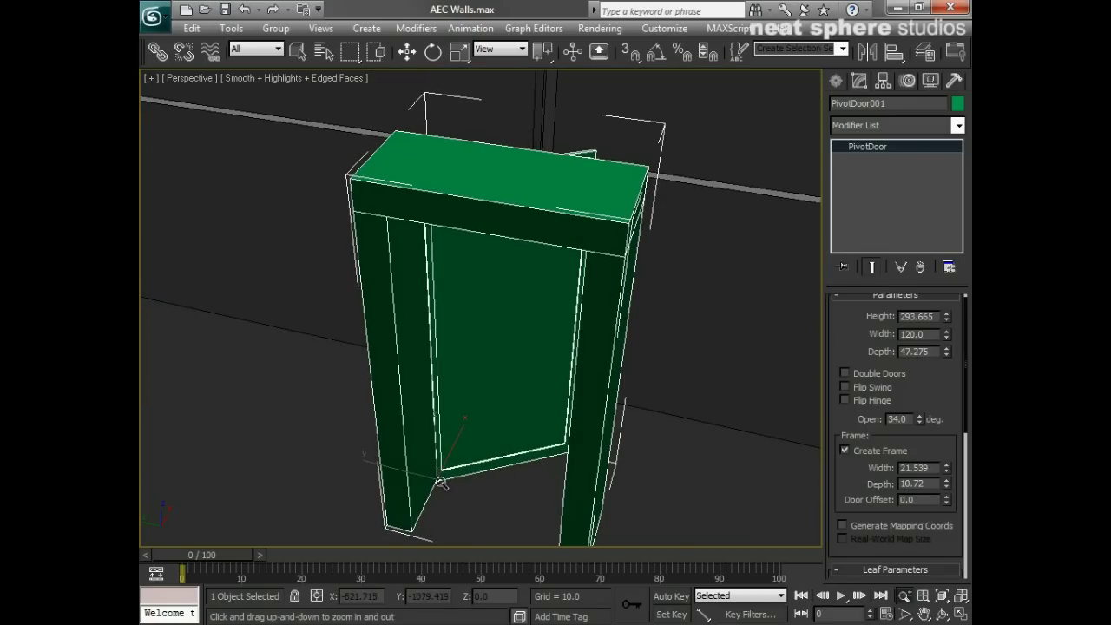
left_click_drag(945, 500, 946, 471)
left_click_drag(969, 37, 932, 542)
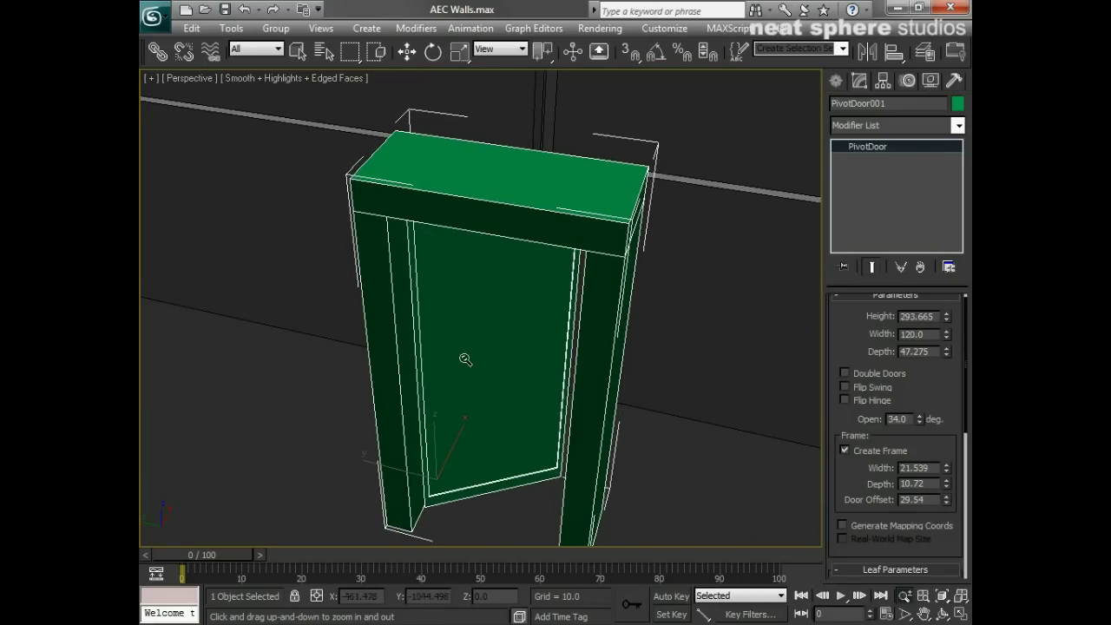
middle_click_drag(526, 407, 359, 437, "alt")
key("F3")
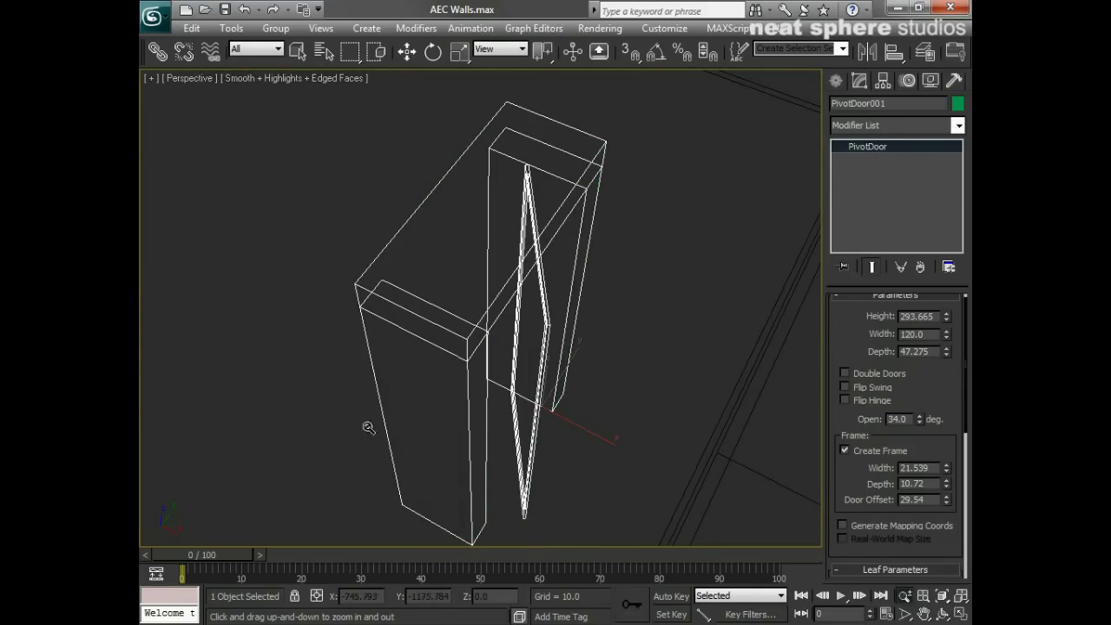
- Reduce the pivot door's overall depth to about 10.87
mouse_move(458, 240)
left_mouse_down()
mouse_move(498, 317)
mouse_move(540, 299)
left_mouse_up()
left_click_drag(944, 375, 942, 401)
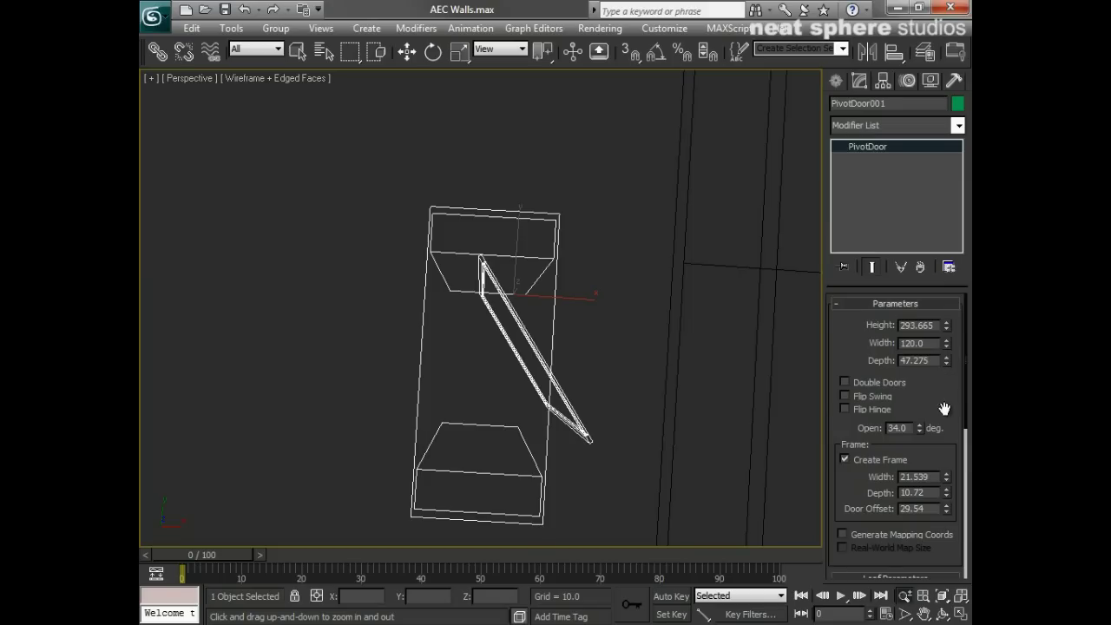
left_click_drag(946, 361, 938, 425)
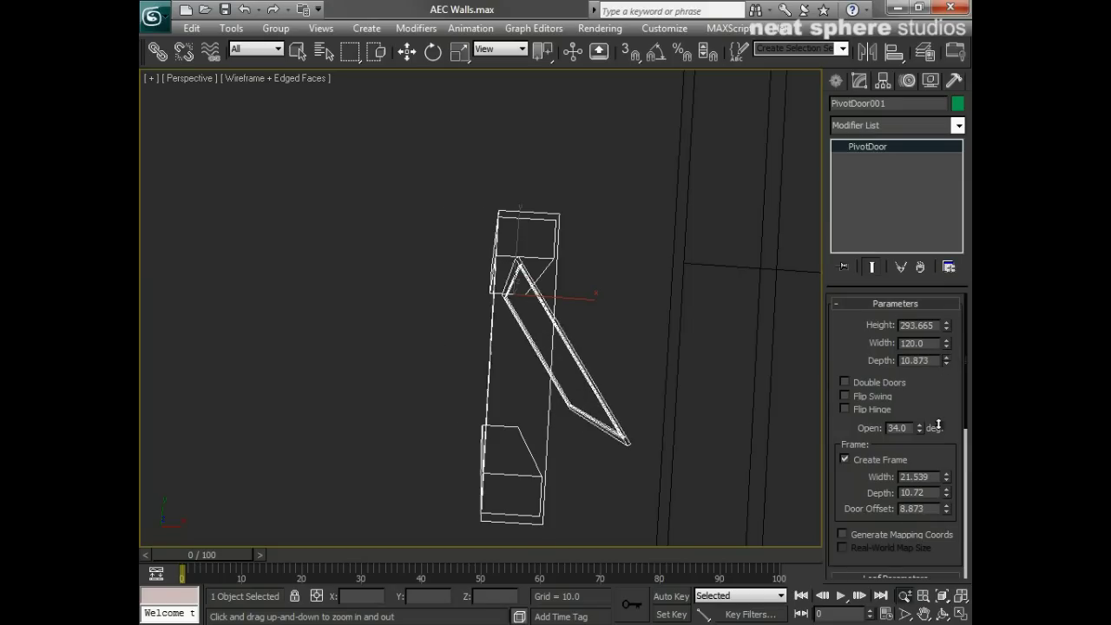
middle_click_drag(710, 425, 533, 377)
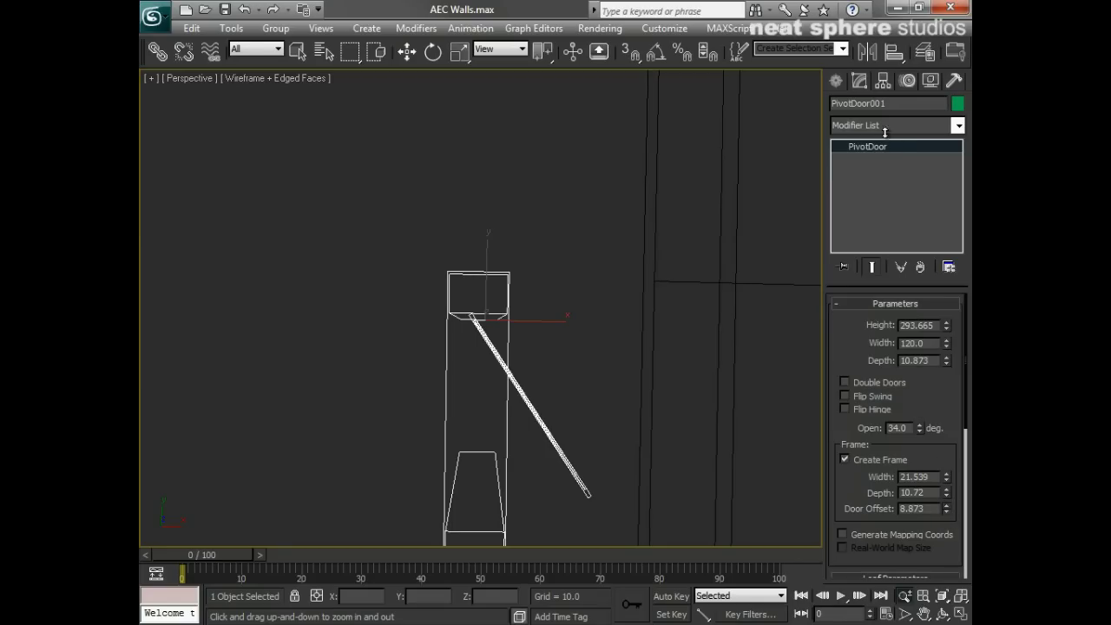
- Set the door offset within the frame to about 6.66 and return the viewport to shaded display with edges
left_click_drag(945, 510, 941, 528)
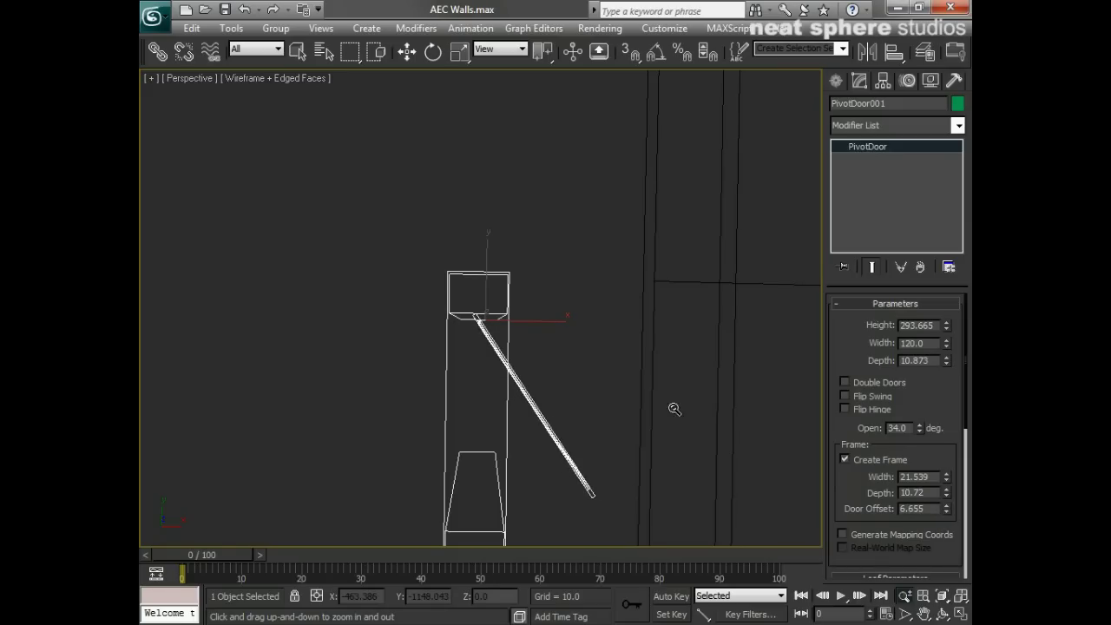
middle_click_drag(605, 440, 740, 326, "alt")
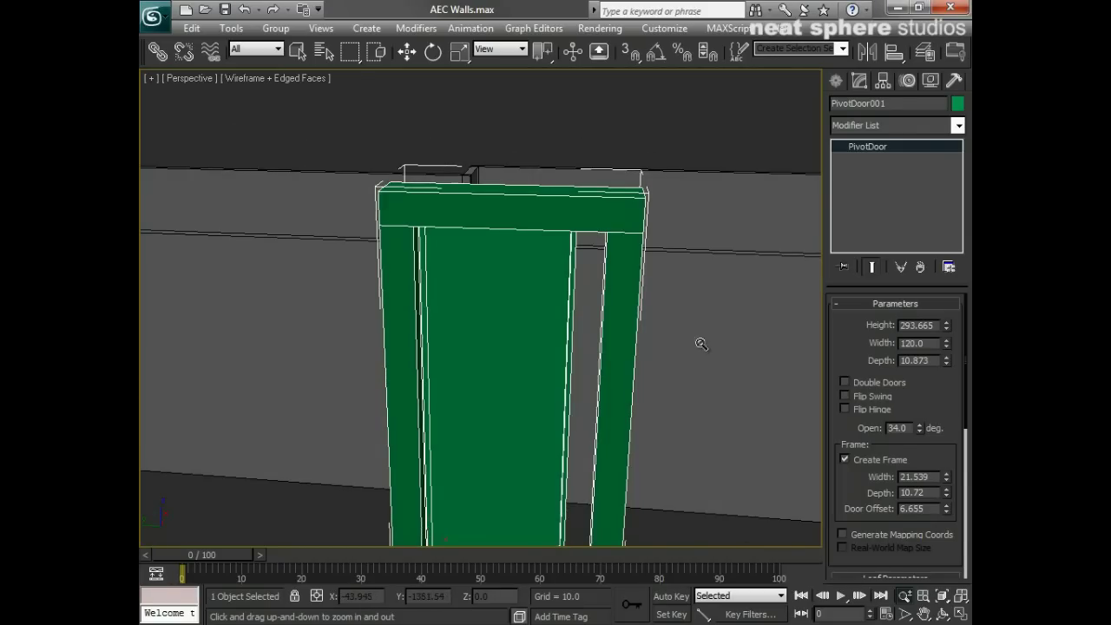
scroll(592, 293, "down", 2)
mouse_move(595, 307)
middle_mouse_down()
mouse_move(611, 291)
mouse_move(642, 299)
middle_mouse_up()
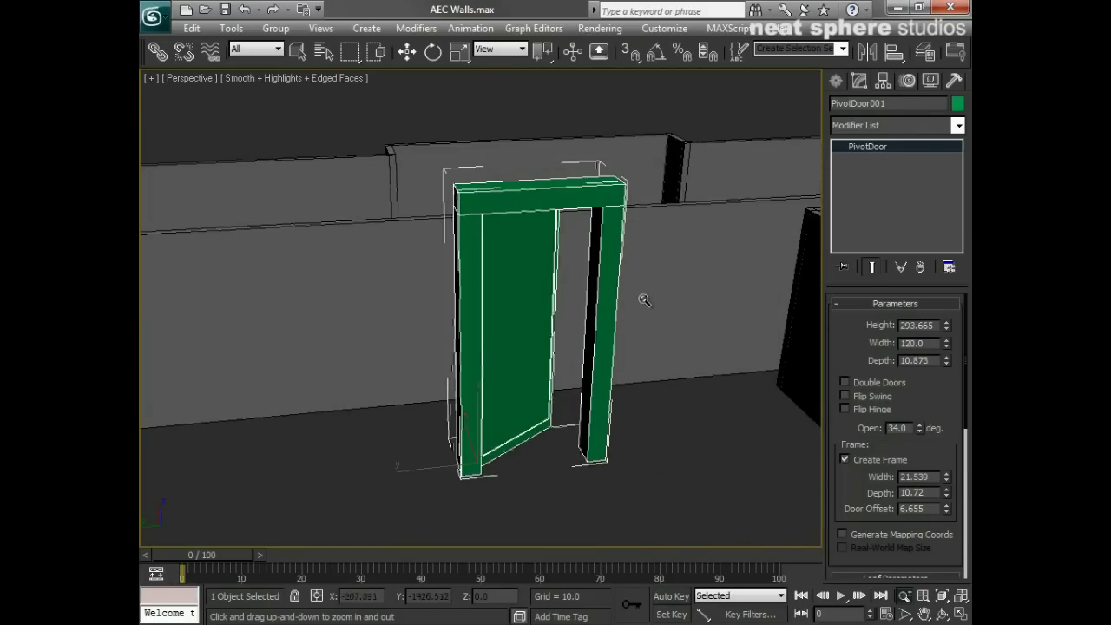
- Enable mapping coordinates for the door and collapse its general parameters to reach the leaf parameters
left_click(842, 534)
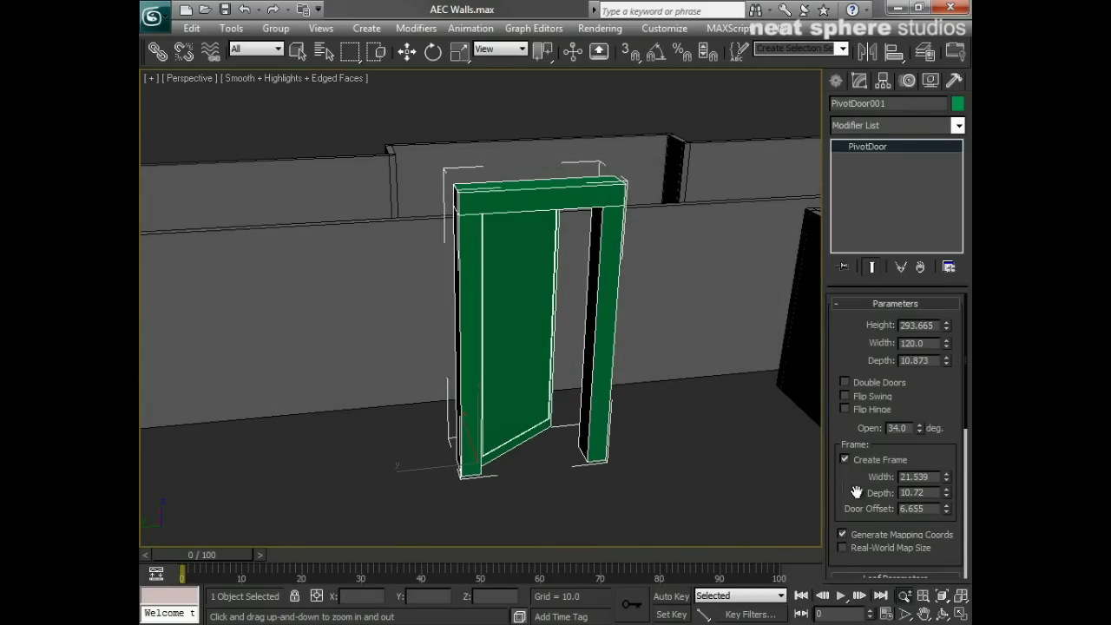
left_click_drag(850, 488, 844, 590)
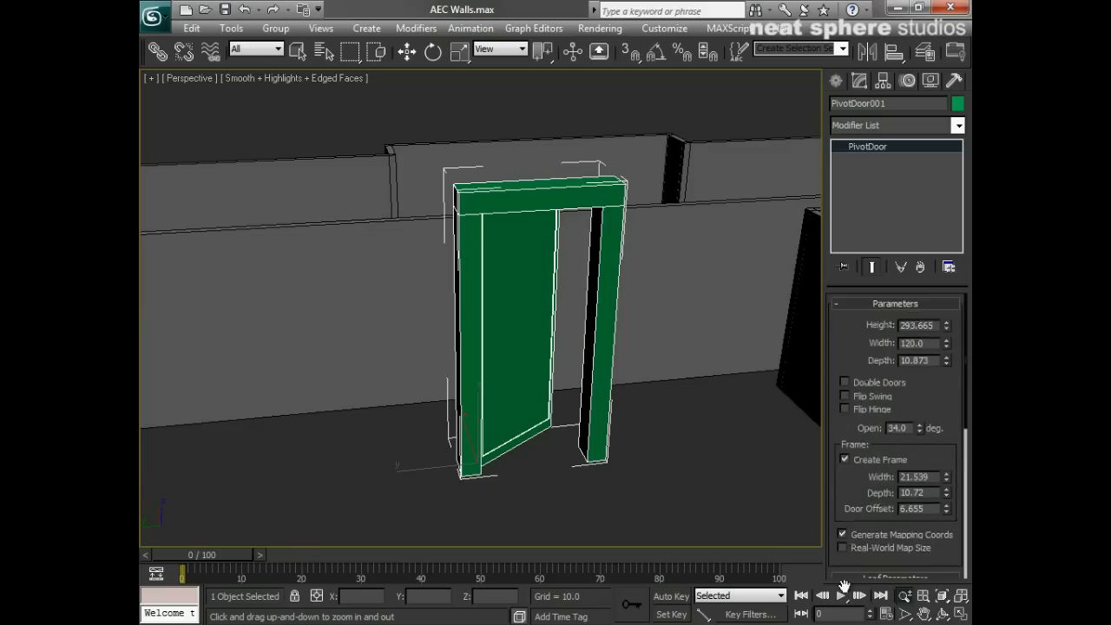
left_click(875, 304)
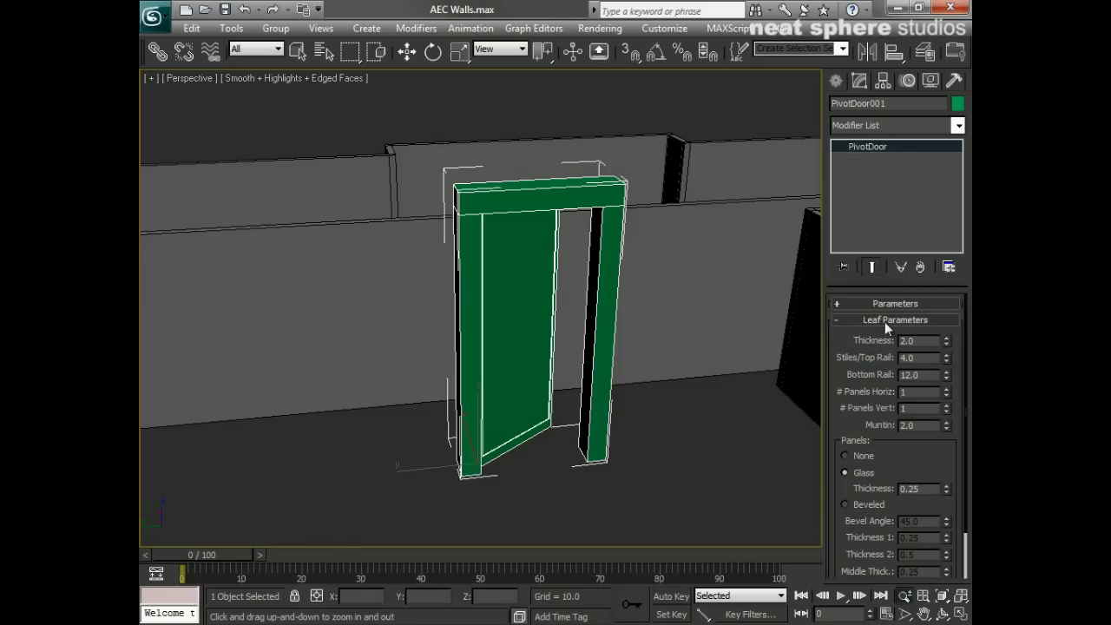
- Divide the door leaf into 2 horizontal and 2 vertical panels
mouse_move(714, 396)
left_mouse_down()
mouse_move(706, 404)
mouse_move(721, 391)
left_mouse_up()
middle_click_drag(721, 390, 697, 355, "alt")
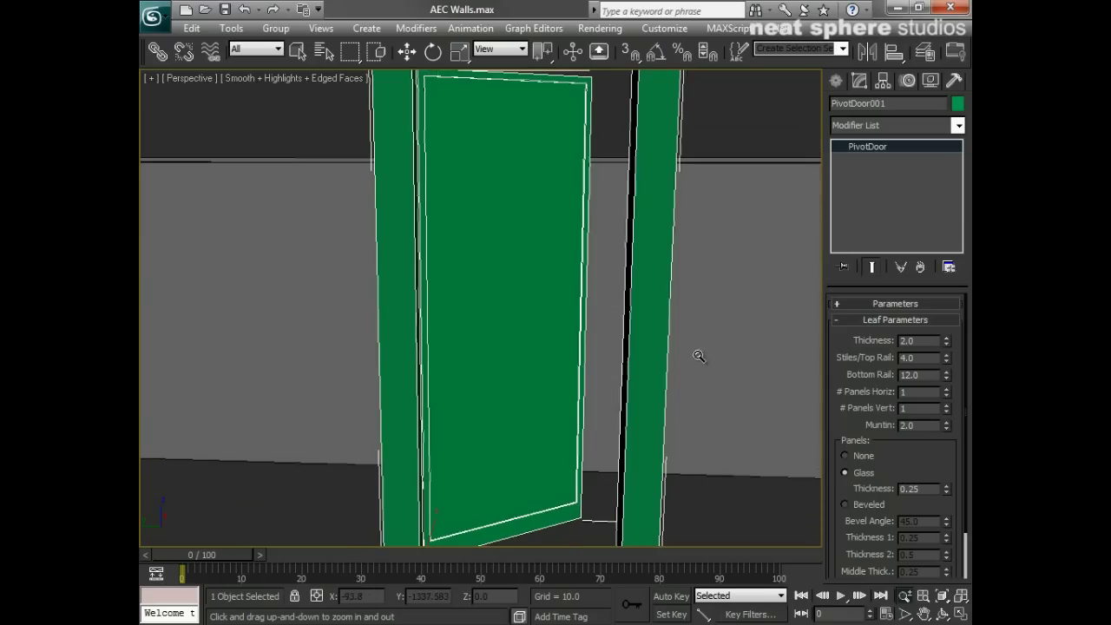
left_click(947, 390)
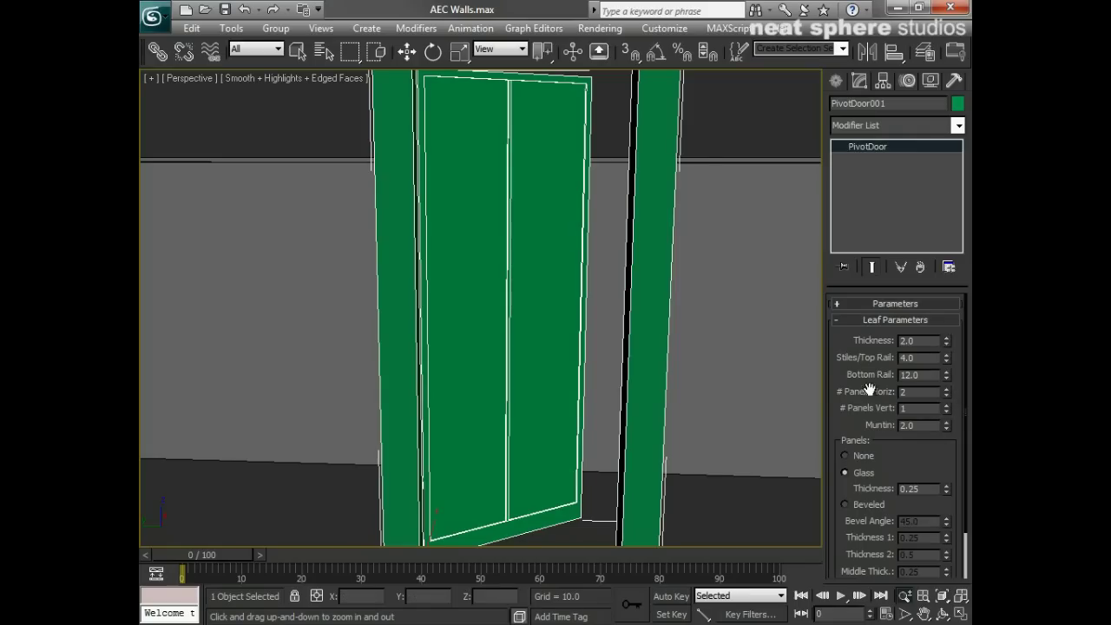
left_click(946, 404)
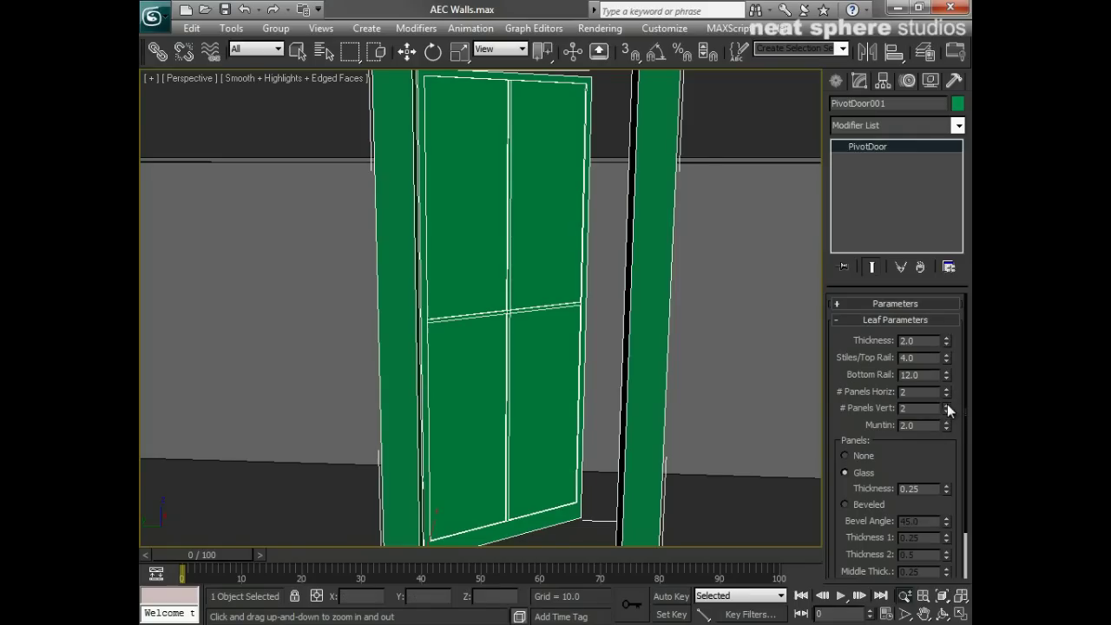
mouse_move(622, 323)
left_mouse_down()
mouse_move(625, 336)
mouse_move(609, 335)
left_mouse_up()
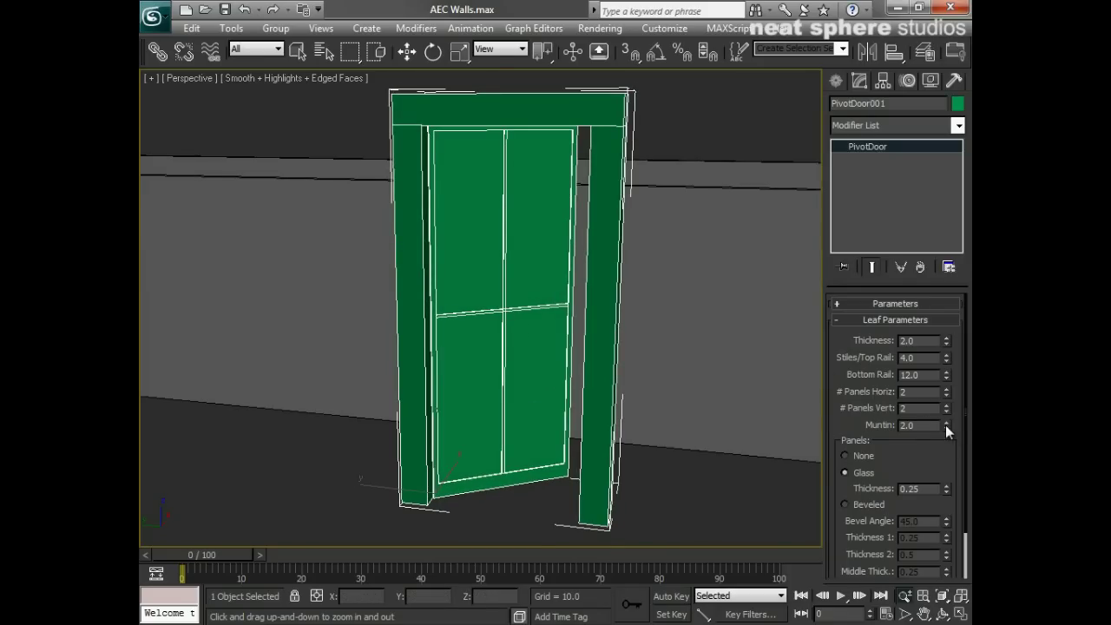
- Widen the muntins between the door panels to about 23.63
left_click_drag(945, 423, 896, 606)
left_click_drag(946, 427, 945, 402)
scroll(602, 426, "up", 3)
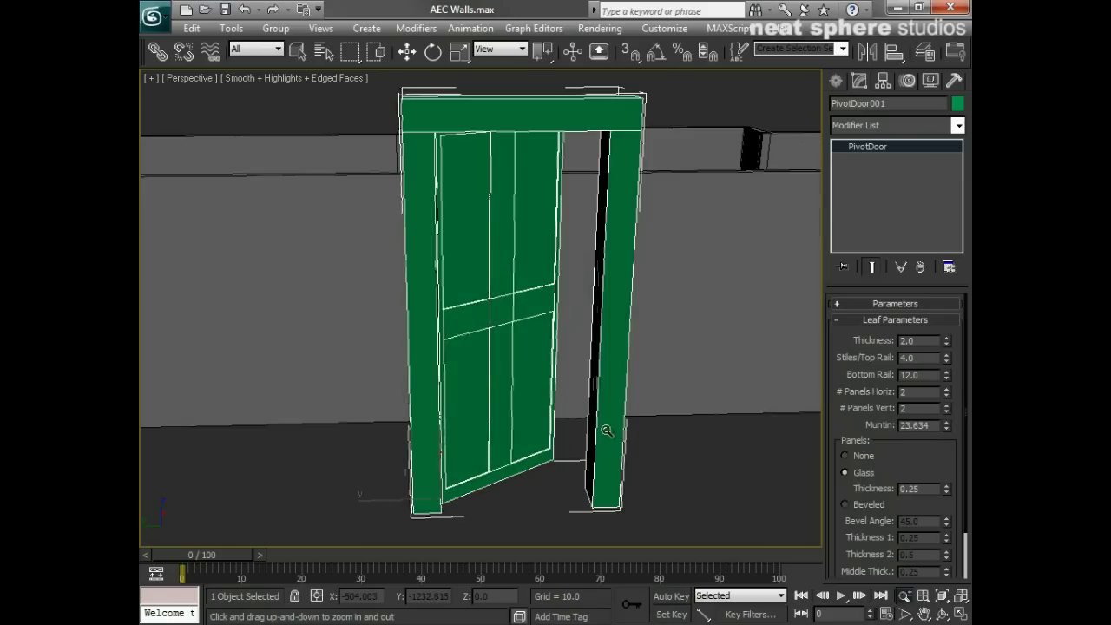
- Increase the door leaf's thickness to about 8.14 and inspect the recessed panels up close
scroll(553, 436, "up", 4)
scroll(552, 427, "up", 4)
scroll(553, 421, "down", 3)
mouse_move(556, 426)
middle_mouse_down("alt")
mouse_move(573, 419)
mouse_move(576, 431)
middle_mouse_up("alt")
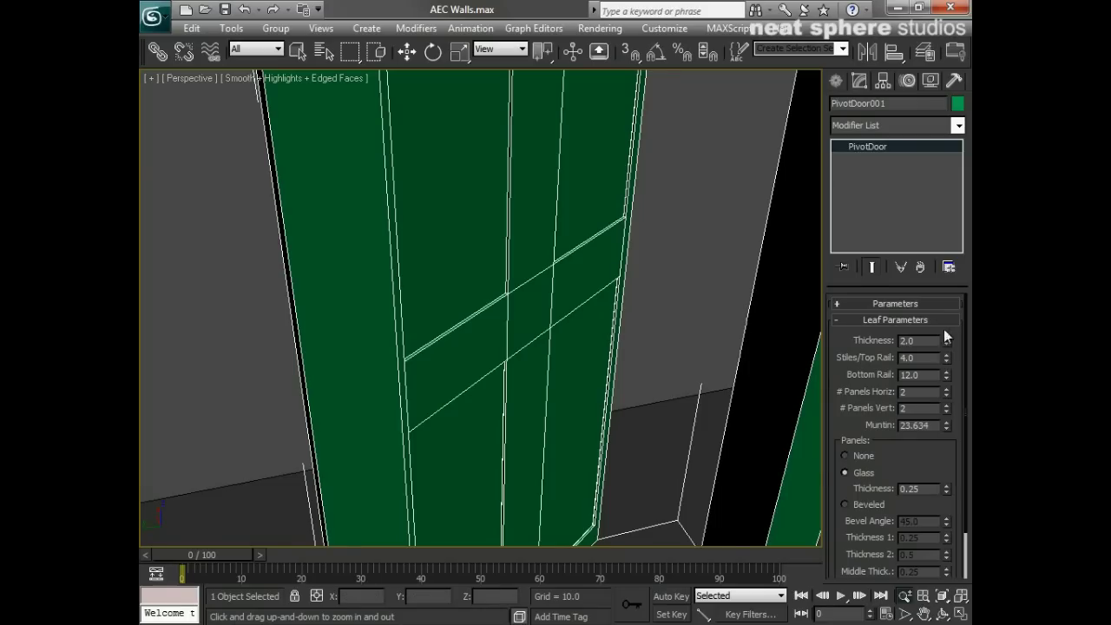
left_click_drag(947, 345, 930, 95)
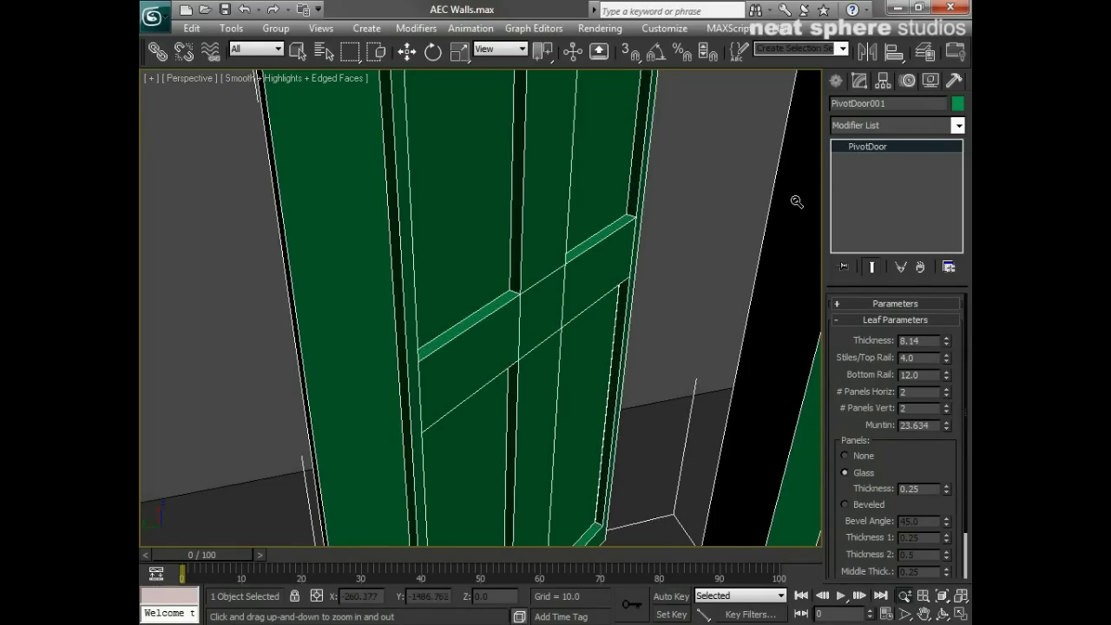
scroll(699, 401, "up", 3)
scroll(664, 331, "down", 3)
mouse_move(535, 377)
middle_mouse_down("alt")
mouse_move(509, 325)
mouse_move(674, 367)
mouse_move(543, 368)
middle_mouse_up("alt")
scroll(543, 369, "down", 4)
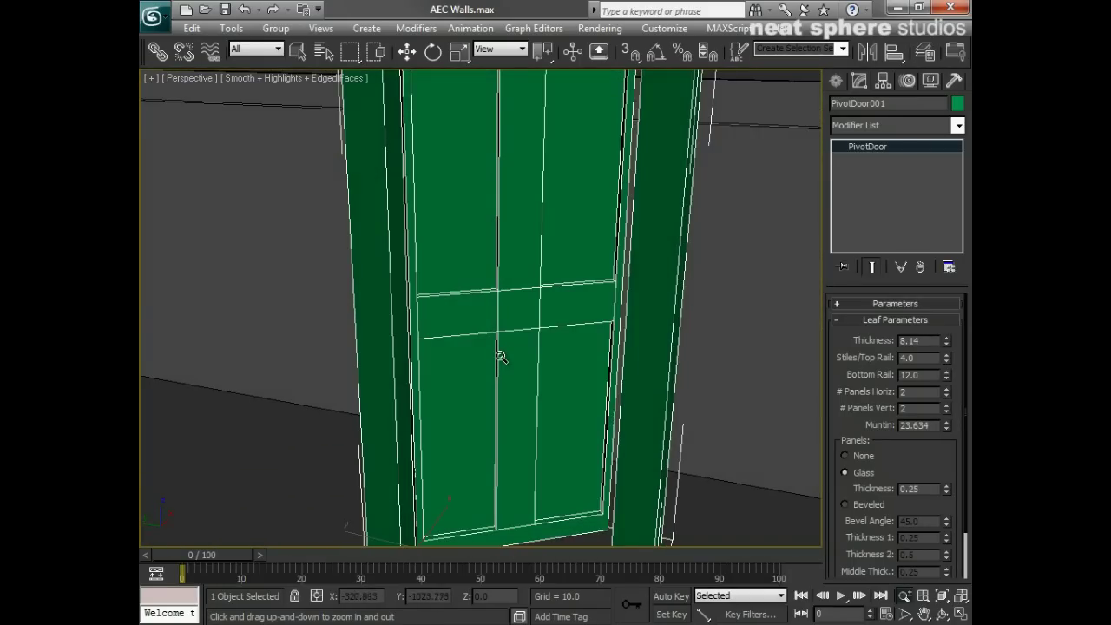
- Set the leaf's stiles and top rail to about 11.2 and its bottom rail to about 37.68
scroll(545, 276, "up", 1)
middle_click_drag(580, 335, 598, 305, "alt")
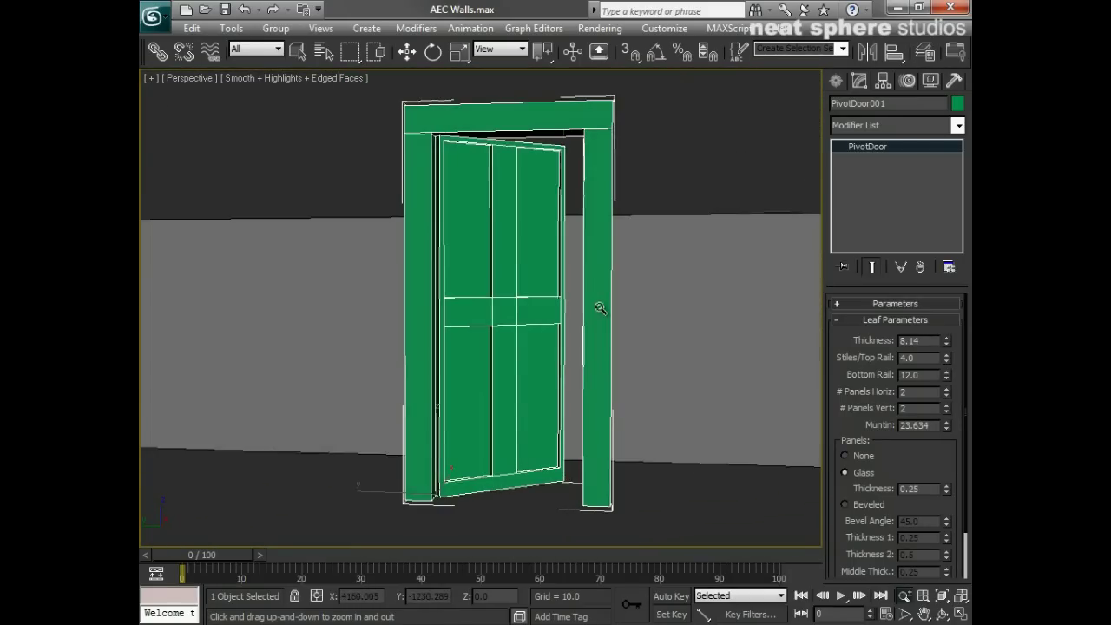
left_click_drag(945, 360, 901, 222)
left_click_drag(945, 377, 930, 201)
middle_click_drag(556, 452, 507, 493, "alt")
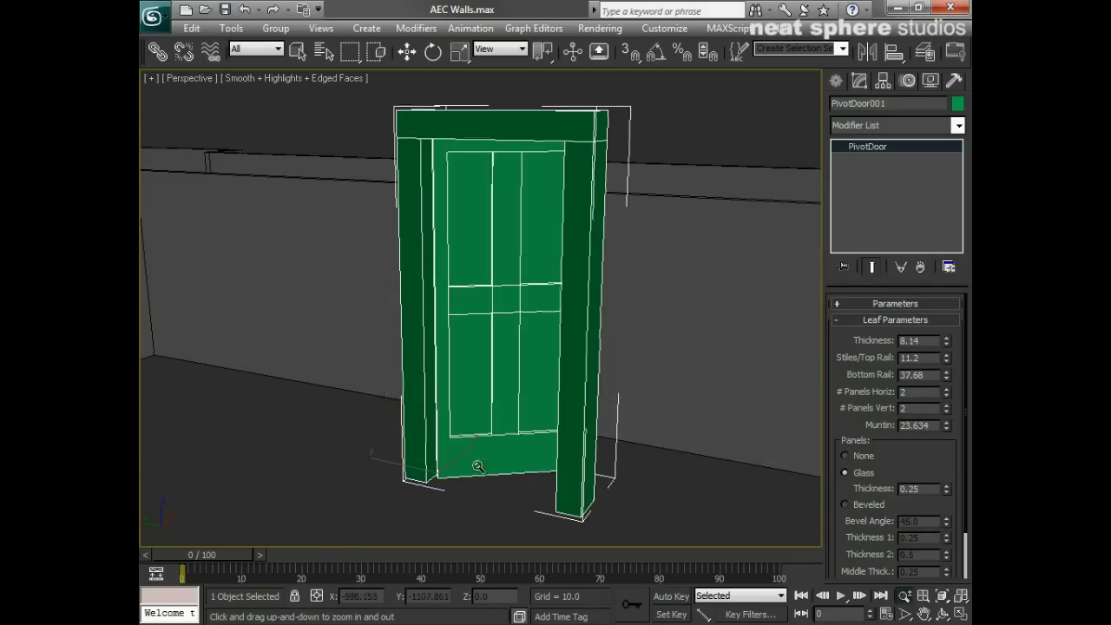
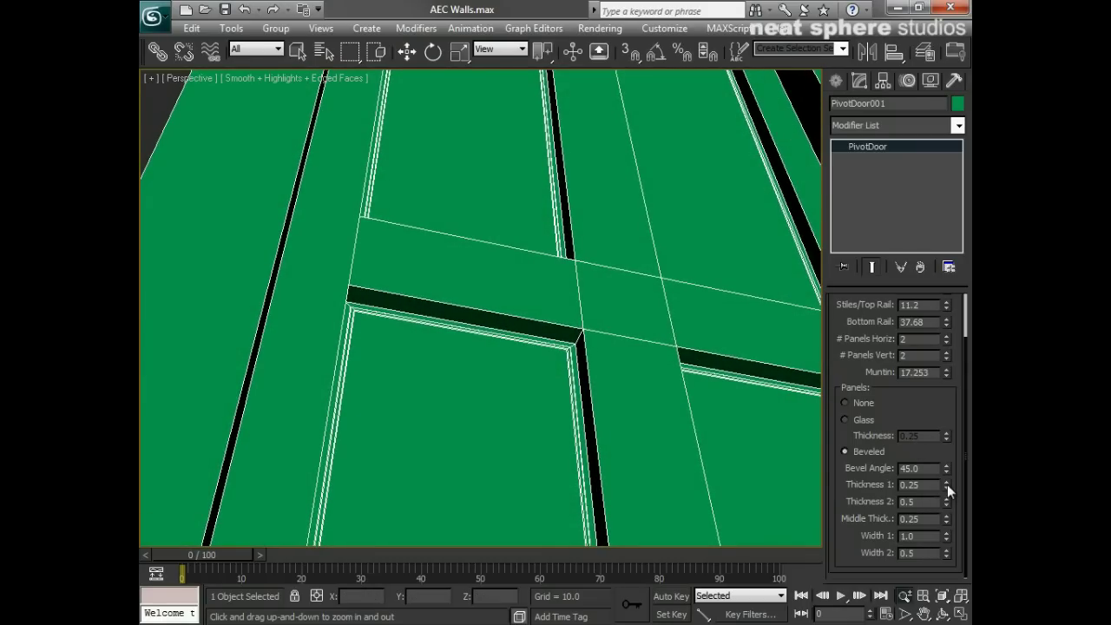
- Adjust the beveled panels' Thickness 1 to 0 and Thickness 2 to about 4.61
left_click_drag(946, 484, 937, 375)
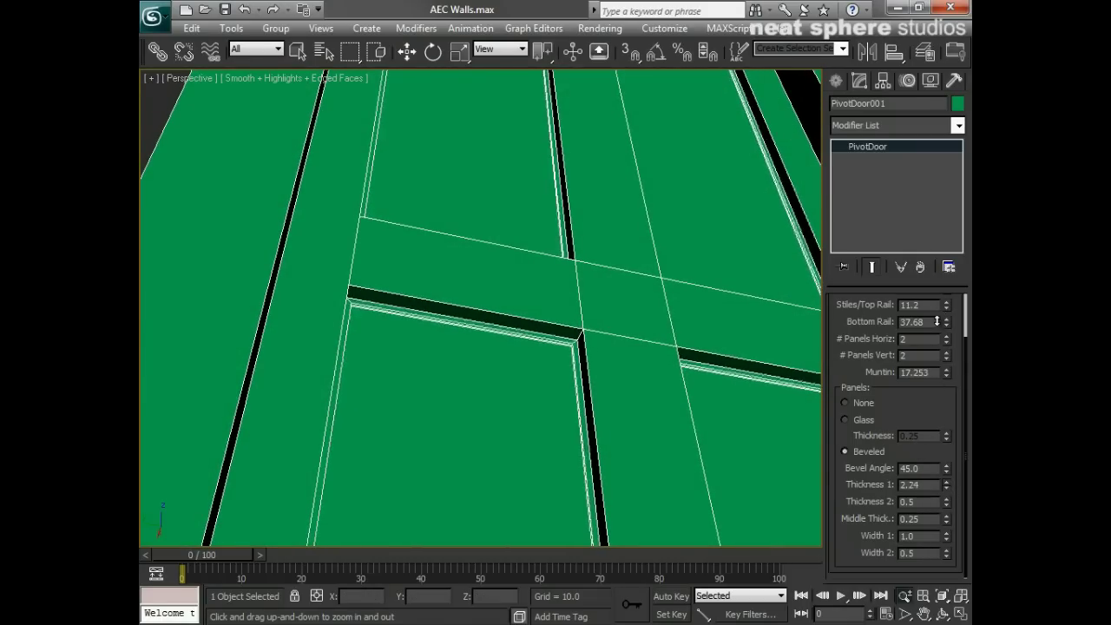
left_click_drag(949, 505, 928, 166)
mouse_move(721, 412)
middle_mouse_down("alt")
mouse_move(714, 359)
mouse_move(672, 399)
mouse_move(693, 443)
mouse_move(766, 496)
mouse_move(624, 497)
middle_mouse_up("alt")
left_click_drag(623, 497, 731, 493)
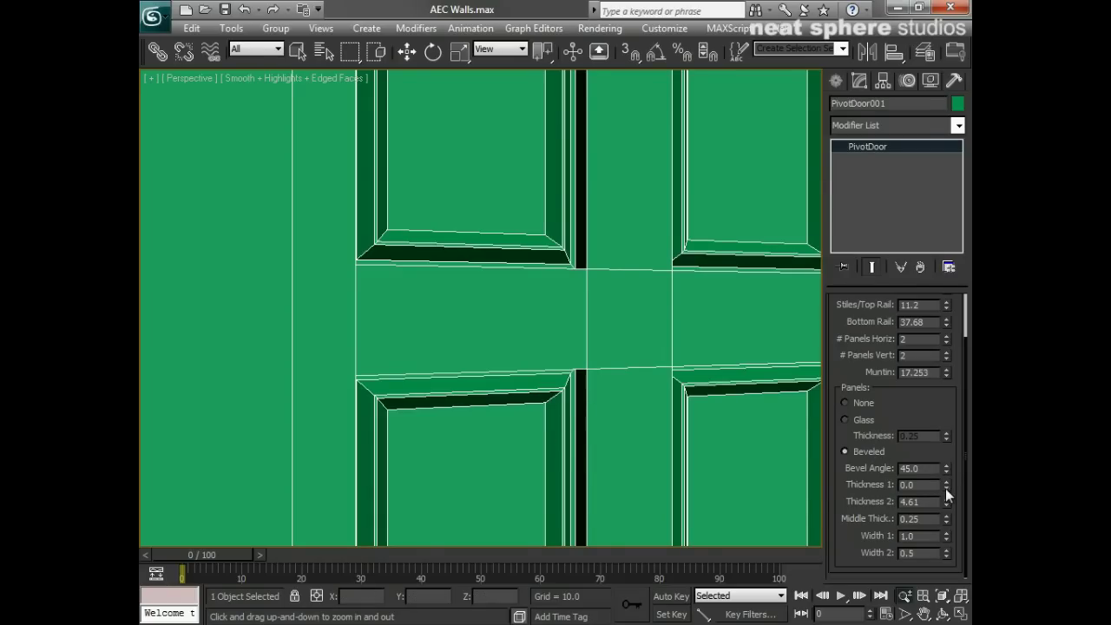
left_click_drag(944, 487, 790, 491)
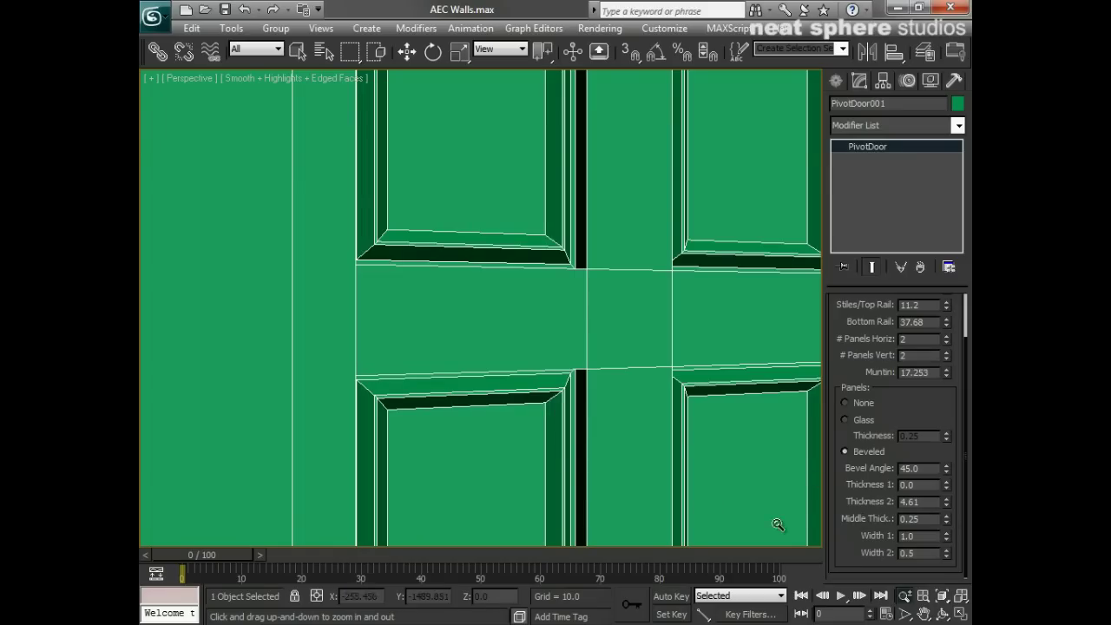
- Set the beveled panels' middle thickness to 0 and Width 1 to about 2.62
left_click_drag(947, 521, 890, 595)
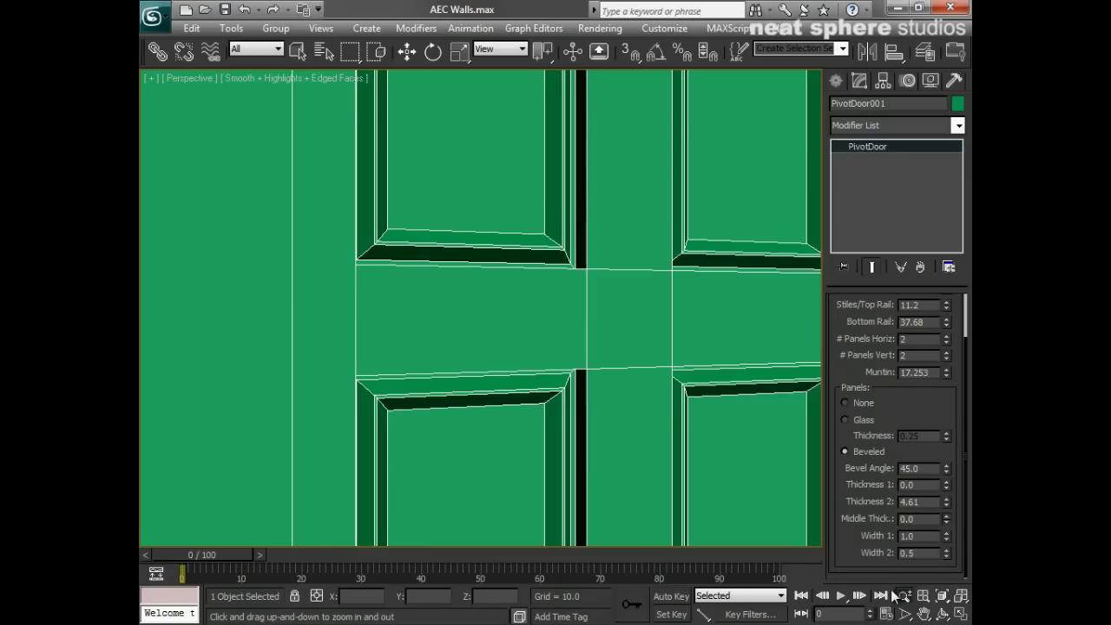
mouse_move(506, 448)
left_mouse_down()
mouse_move(503, 463)
mouse_move(515, 428)
left_mouse_up()
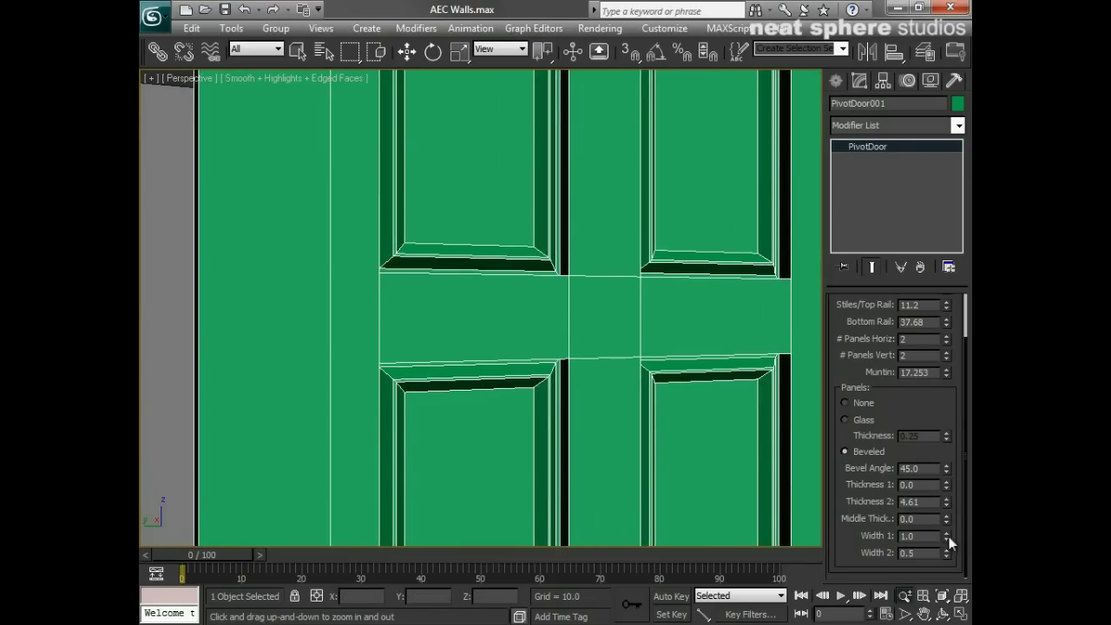
left_click_drag(944, 536, 944, 477)
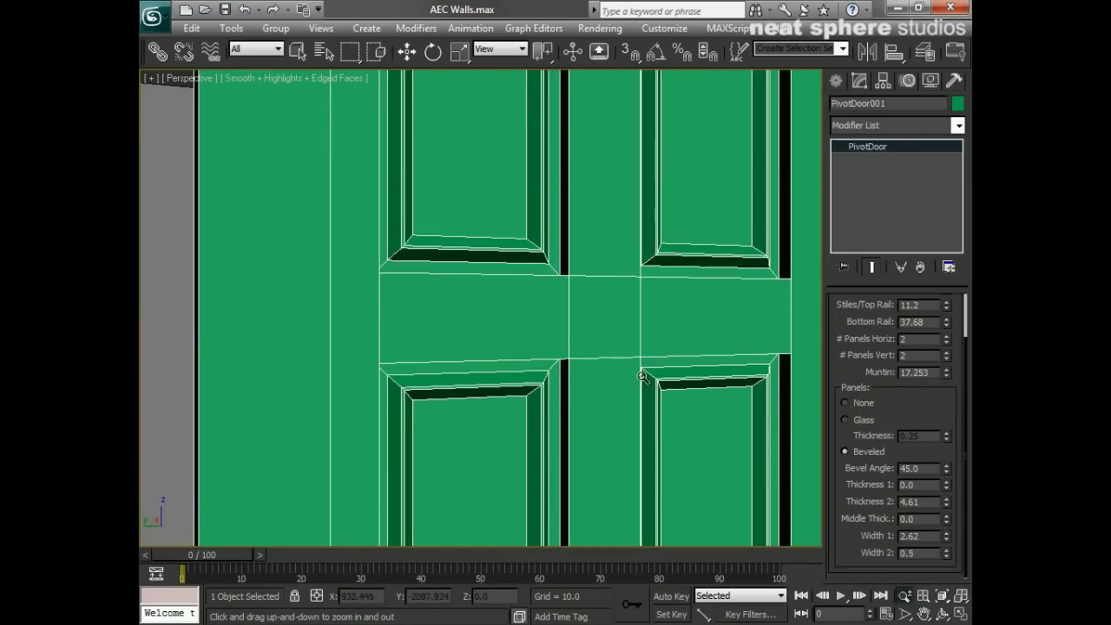
- Adjust the beveled panels' Width 2 to about 4.02 and view the door from several angles
left_click_drag(580, 452, 555, 373)
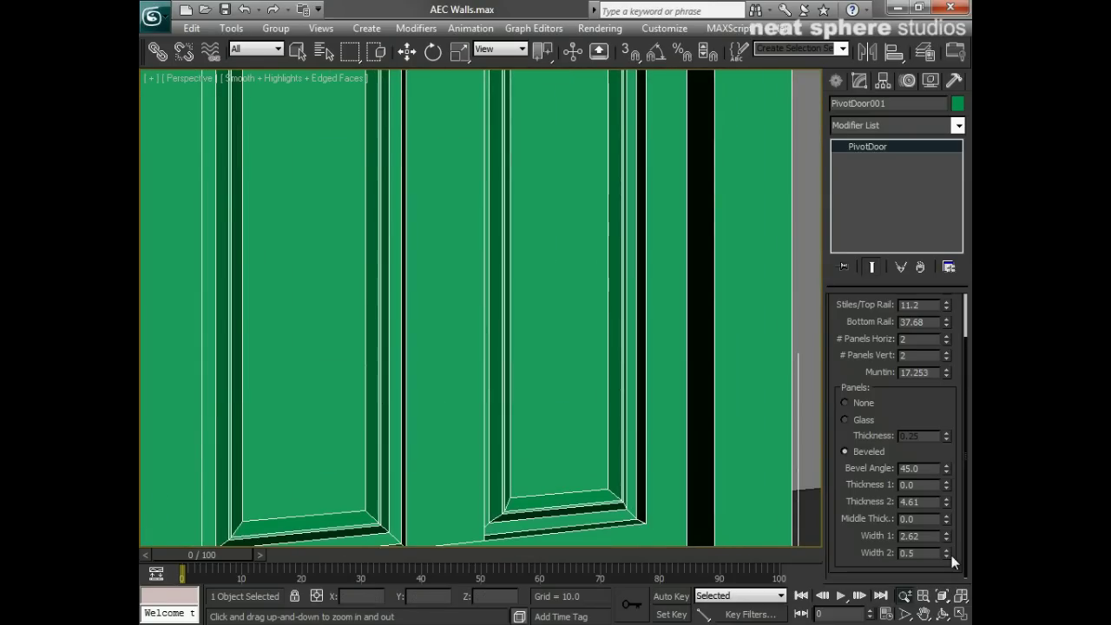
left_click_drag(945, 555, 946, 514)
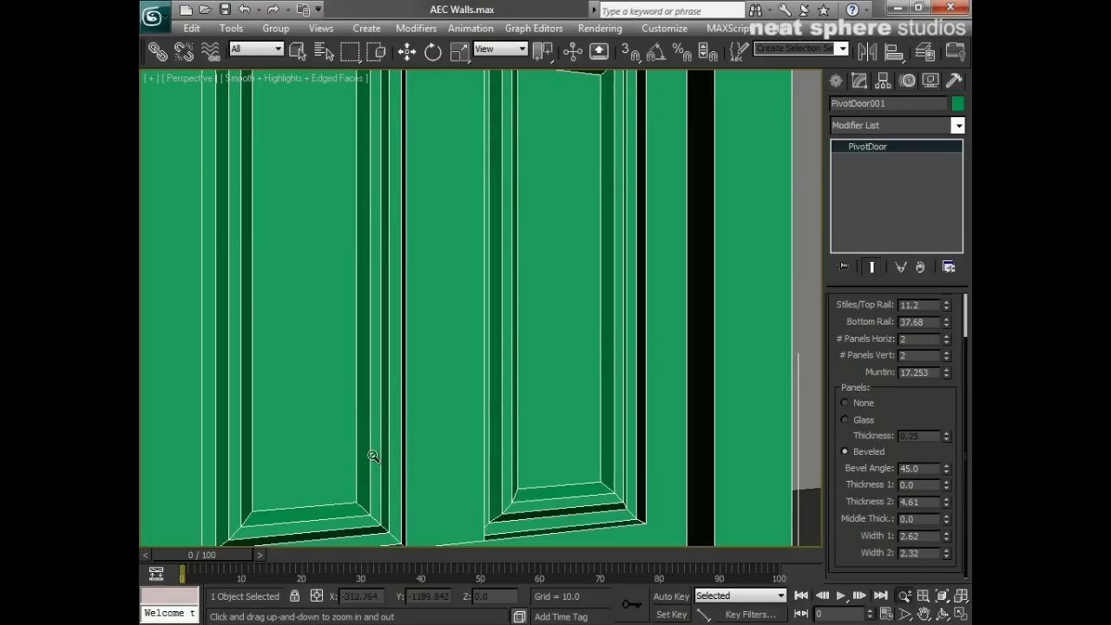
left_click_drag(946, 556, 946, 512)
left_click_drag(381, 261, 356, 323)
middle_click_drag(355, 324, 472, 341, "alt")
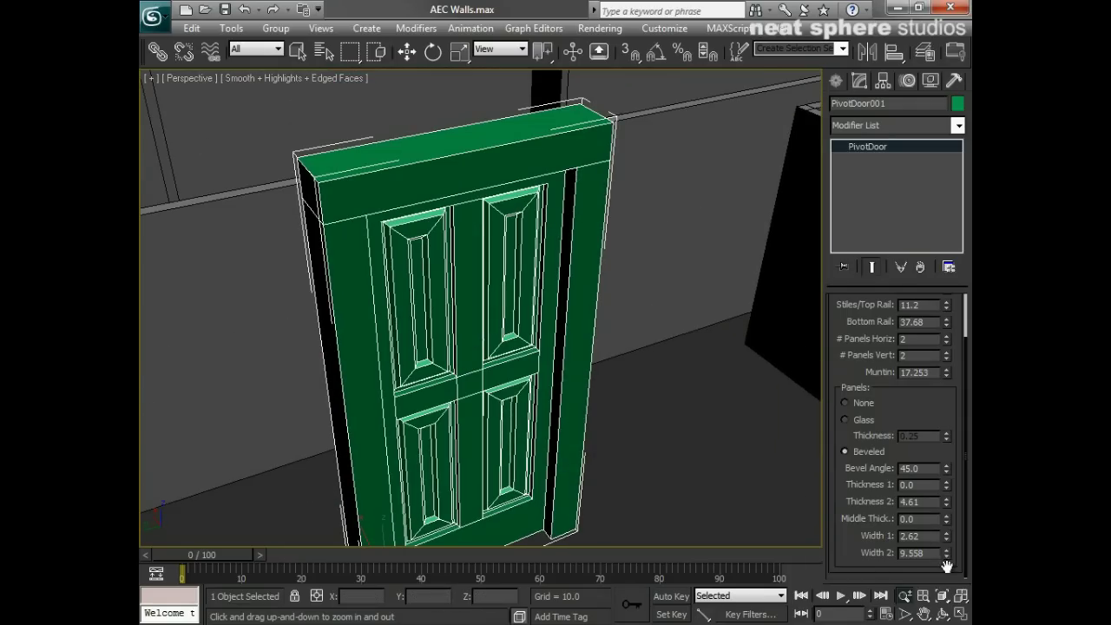
left_click_drag(947, 559, 944, 599)
middle_click_drag(696, 545, 617, 439, "alt")
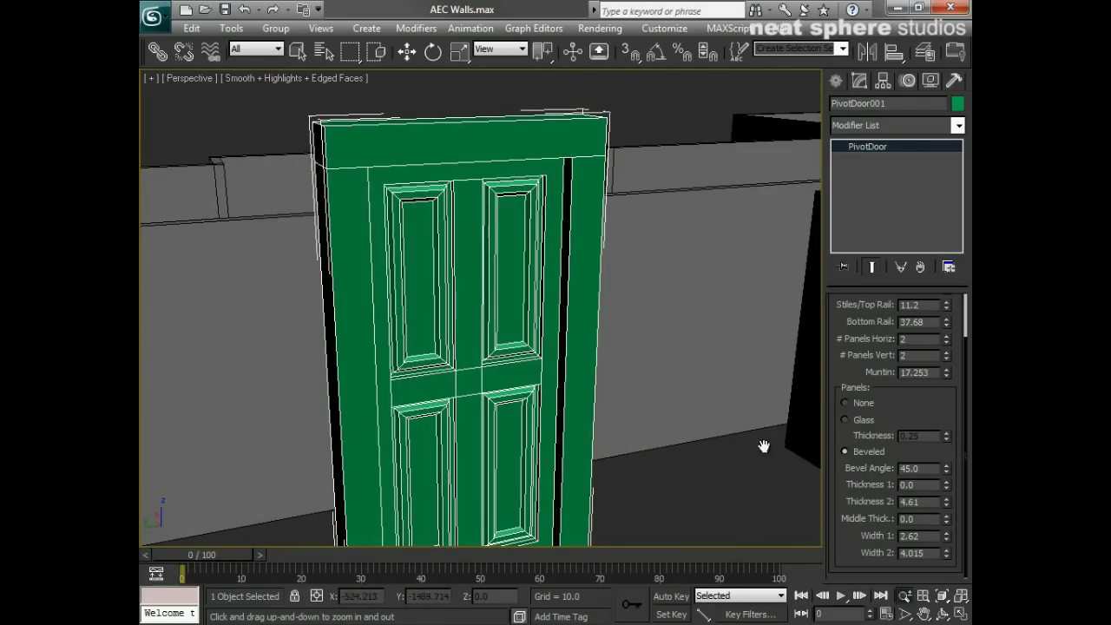
middle_click_drag(534, 445, 822, 445, "alt")
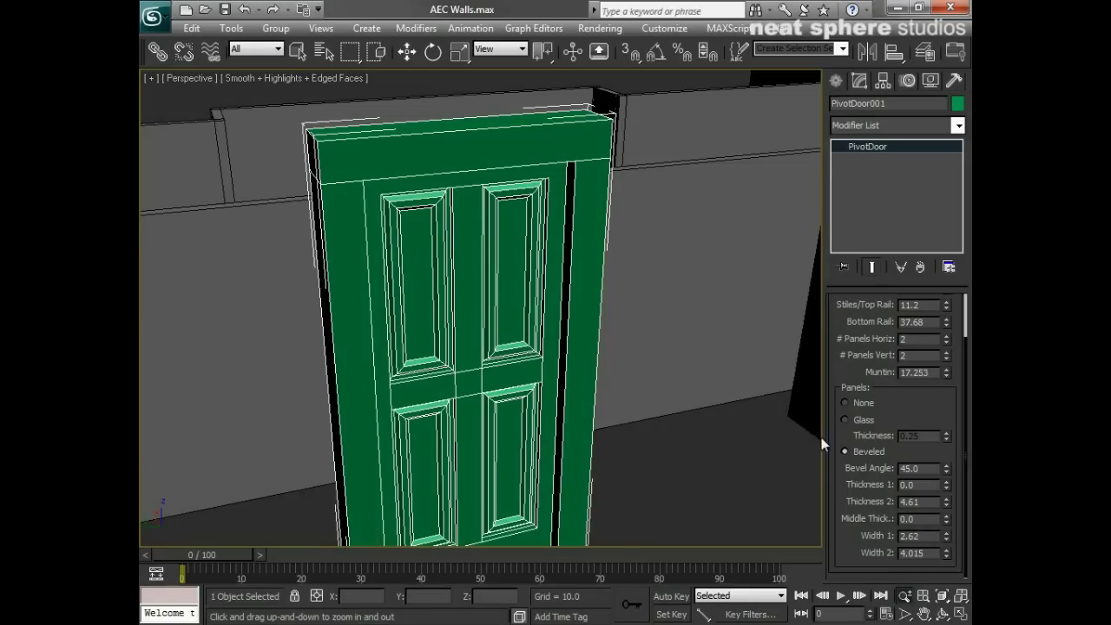
- Try the None and Glass panel types, set the glass thickness to 0.5, and return the door to beveled panels
left_click(844, 403)
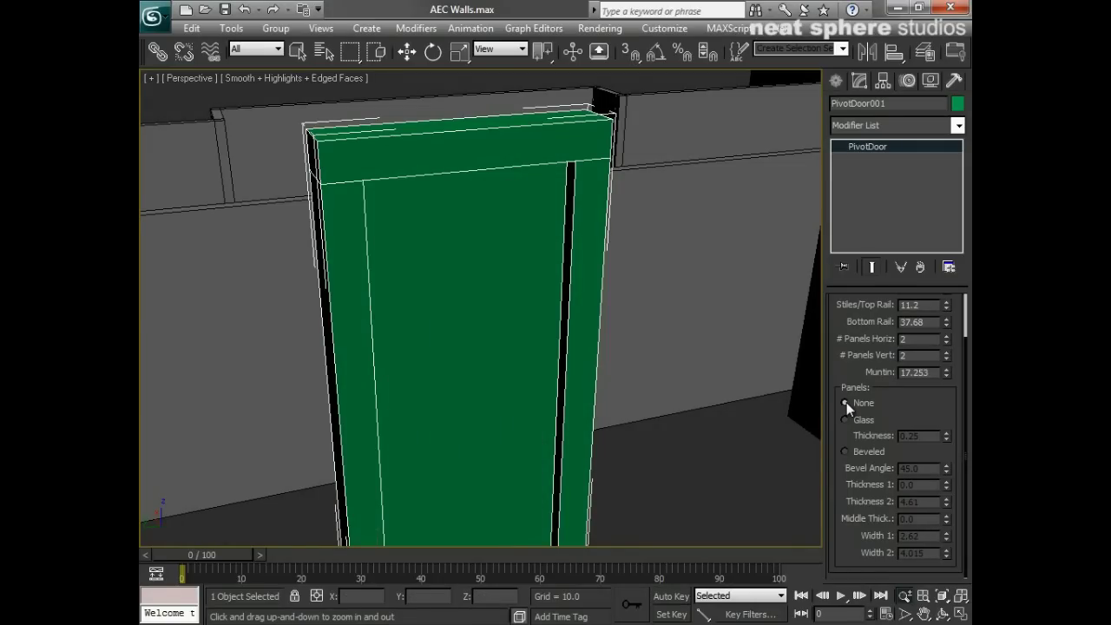
left_click(845, 451)
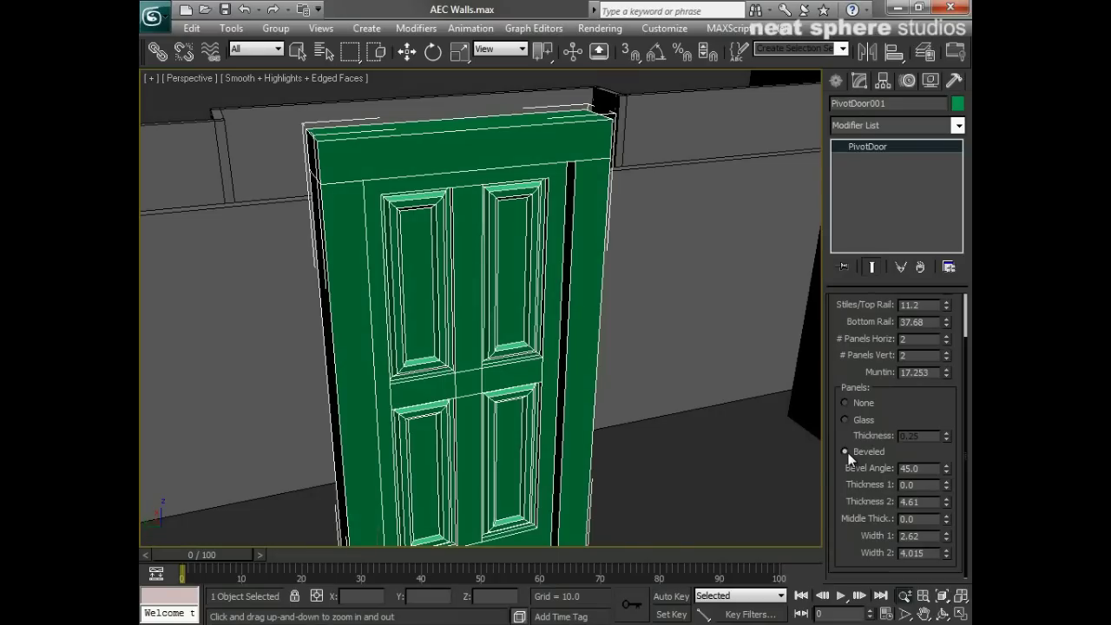
left_click(845, 420)
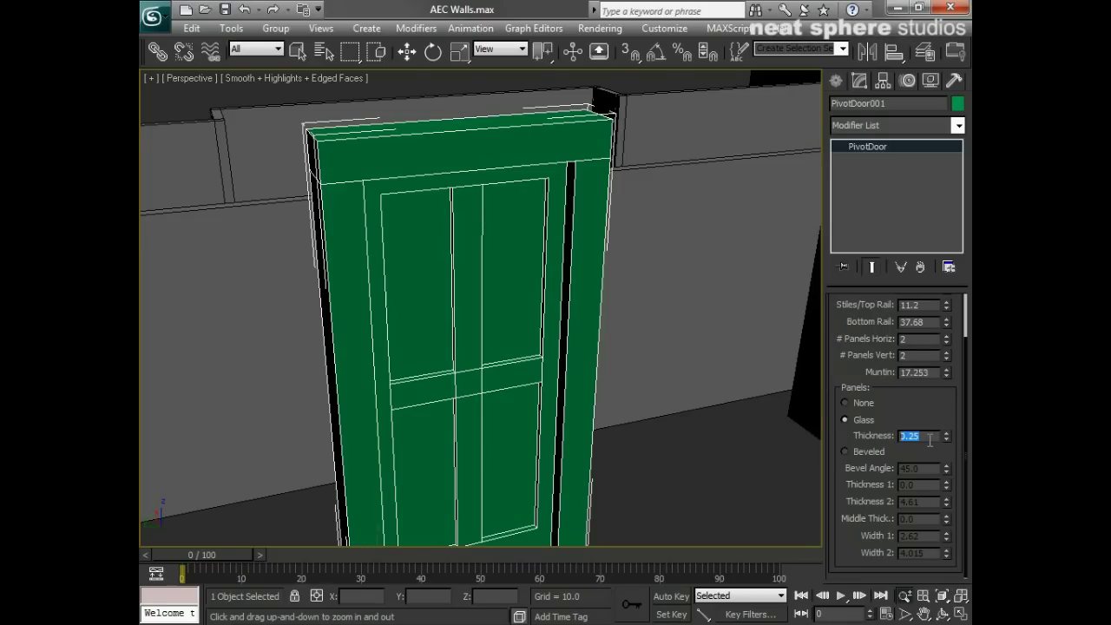
key("Return")
left_click(849, 451)
middle_click_drag(662, 446, 593, 494, "alt")
left_click_drag(569, 366, 560, 389)
middle_click_drag(560, 390, 520, 395, "alt")
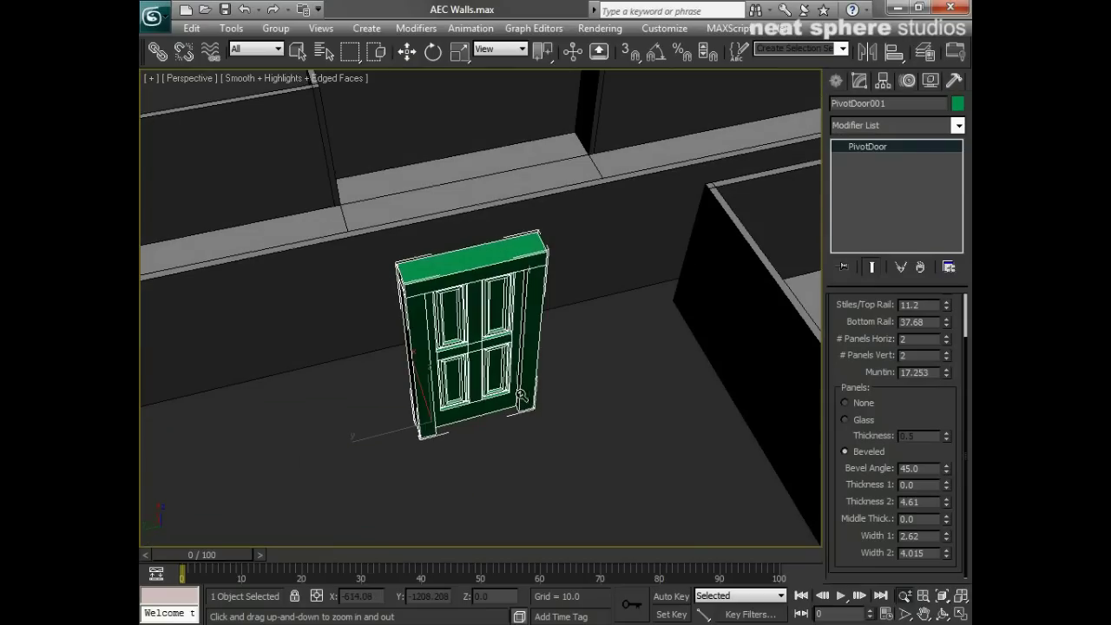
- Start creating a new door of the Sliding type in front of the pivot door
scroll(615, 356, "down", 2)
left_click(835, 82)
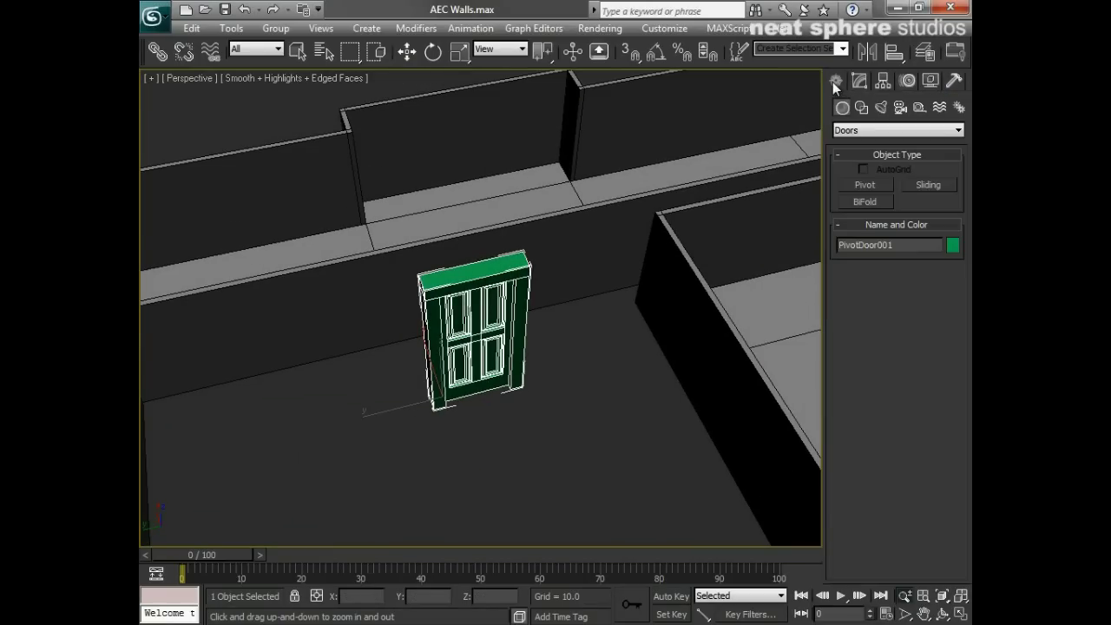
left_click(922, 184)
middle_click_drag(494, 446, 534, 400)
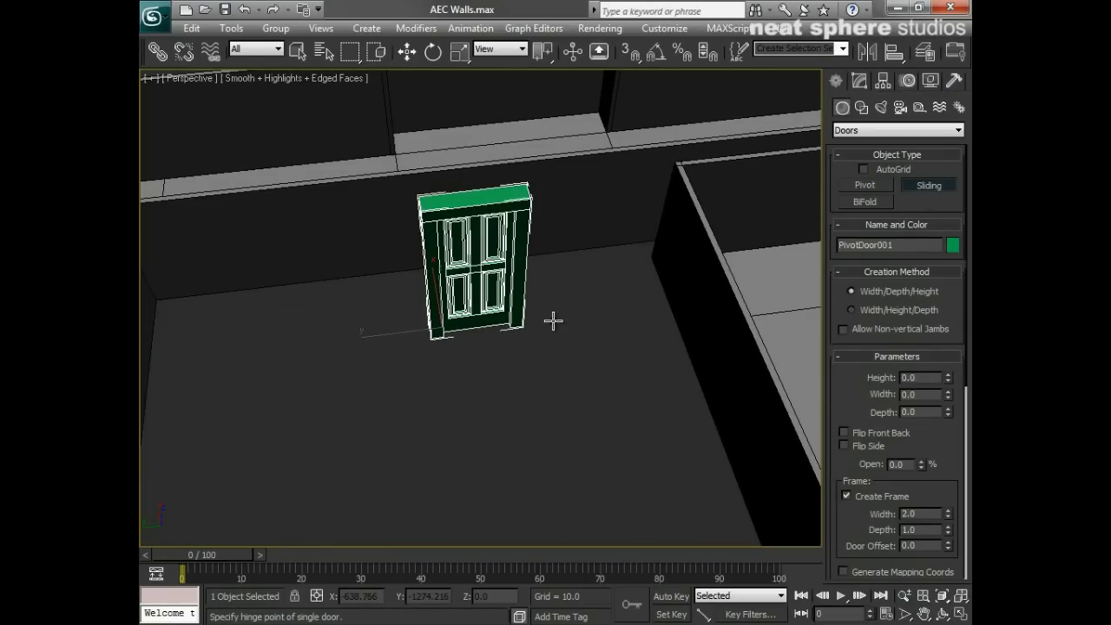
left_click_drag(423, 418, 628, 391)
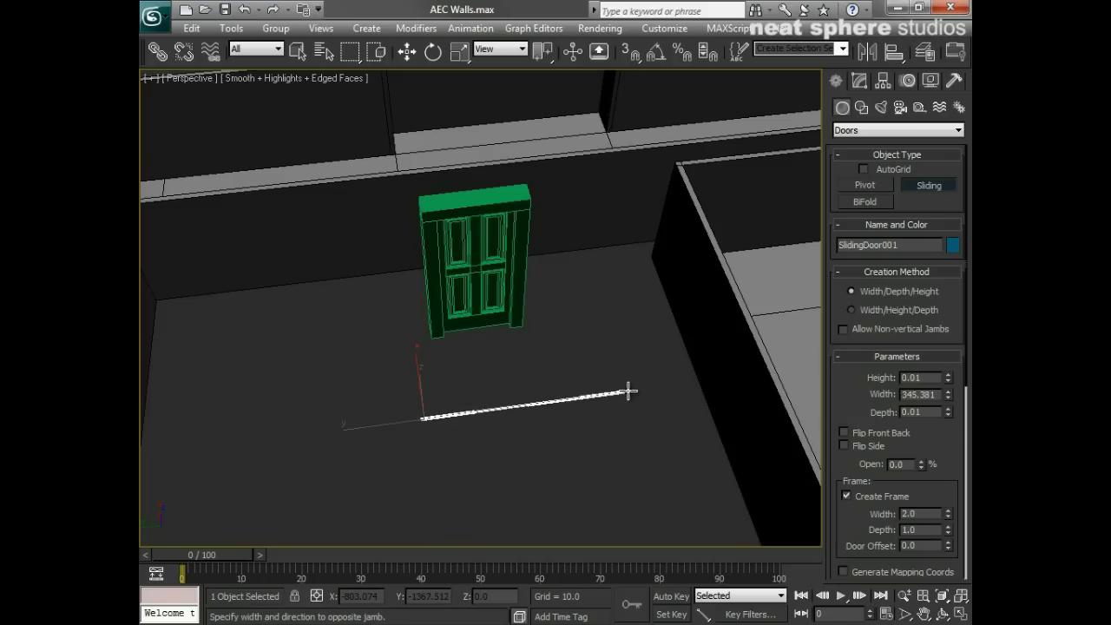
left_click(637, 391)
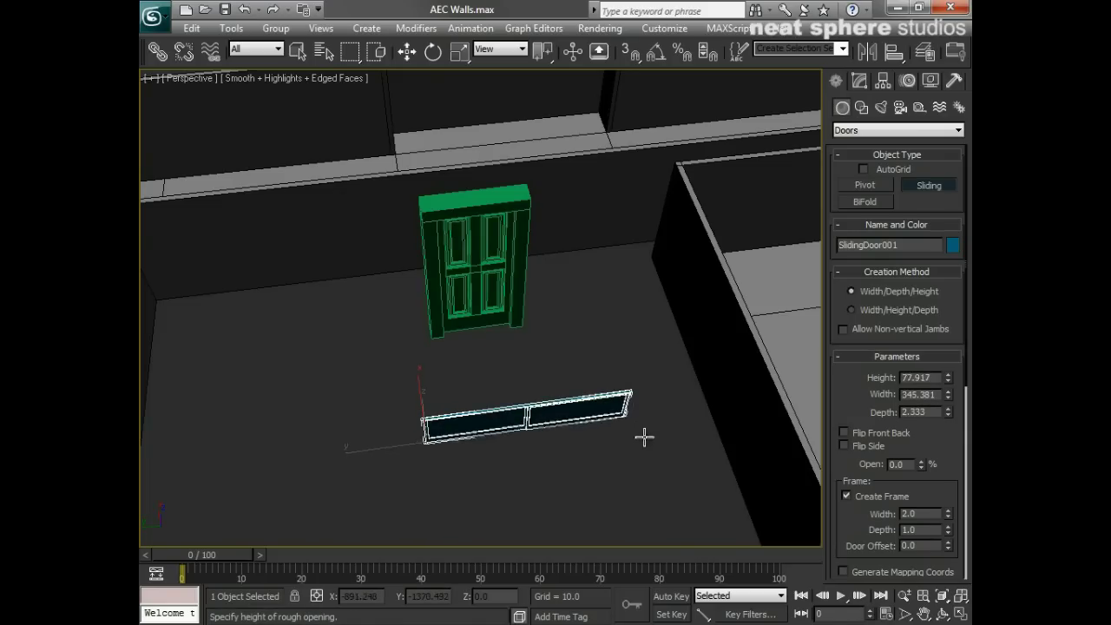
right_click(638, 400)
- Create a sliding door in front of the pivot door, about 360 wide, 33 deep and 449 high
left_click_drag(380, 430, 595, 397)
left_click(591, 386)
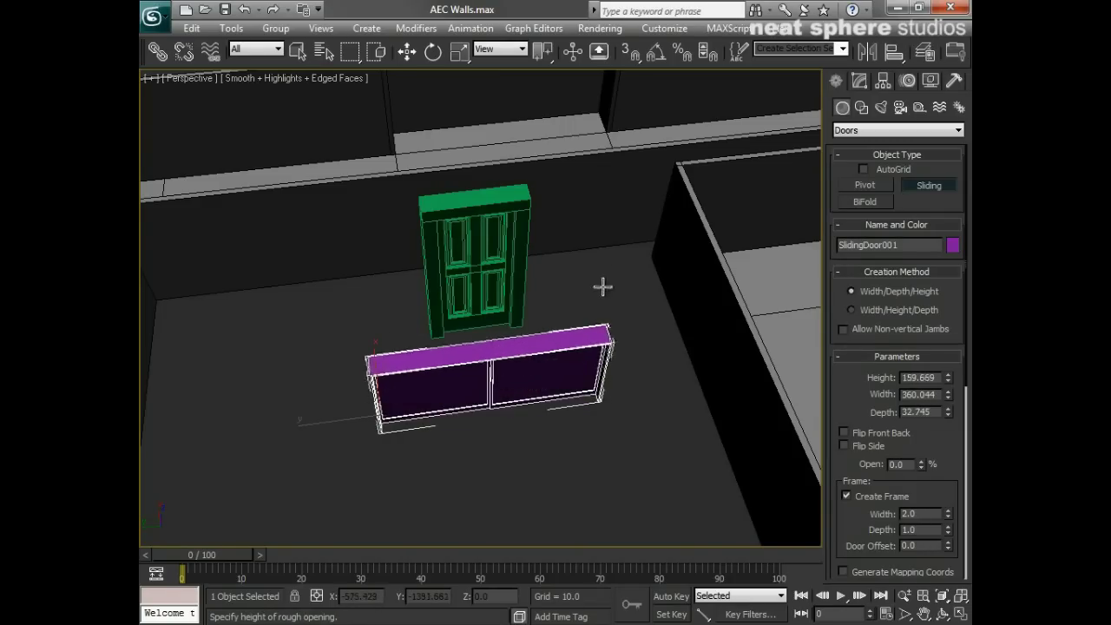
left_click(612, 179)
- Open the sliding door to 21 percent and try its flip options, leaving Flip Front Back on and Flip Side off
middle_click_drag(570, 410, 625, 382, "alt")
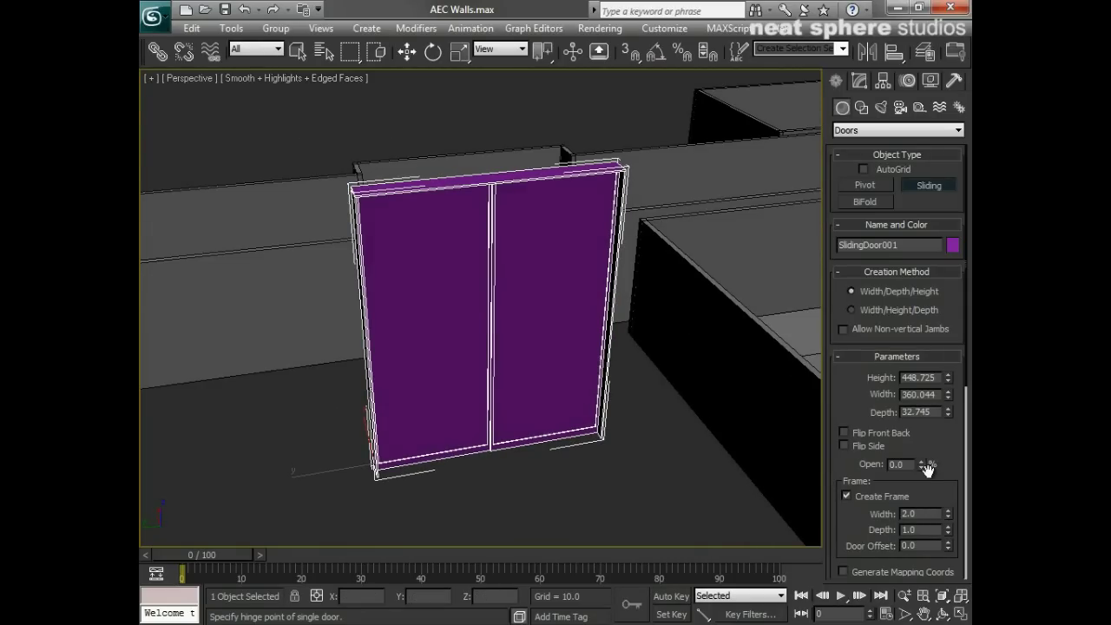
mouse_move(921, 465)
left_mouse_down()
mouse_move(918, 408)
mouse_move(916, 459)
mouse_move(905, 416)
mouse_move(920, 463)
mouse_move(921, 451)
left_mouse_up()
left_click(844, 446)
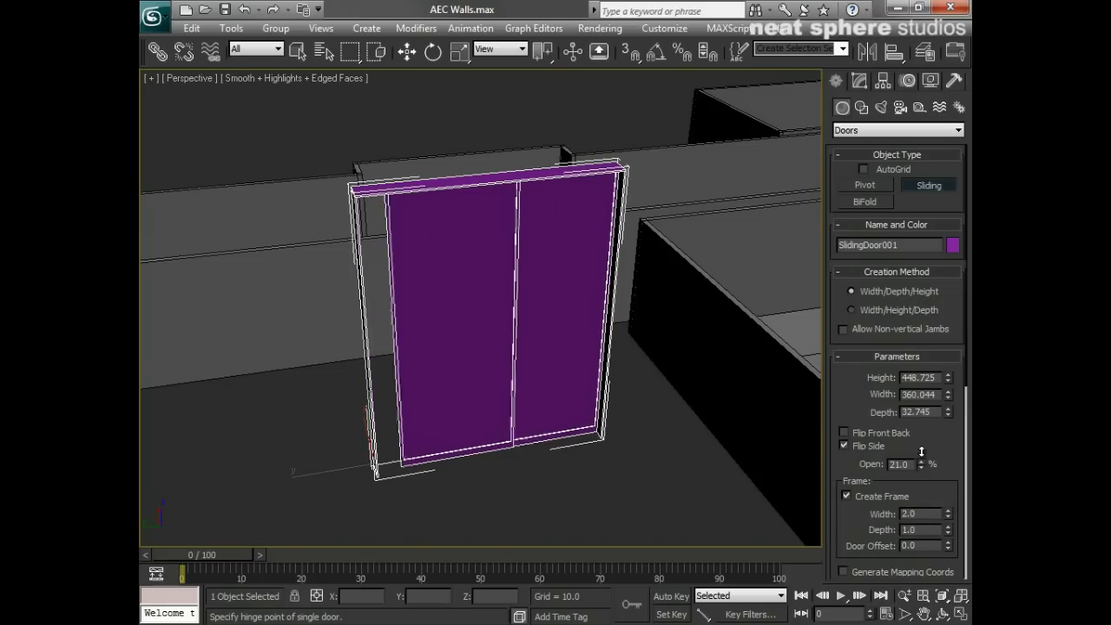
left_click(845, 445)
left_click(844, 432)
left_click(845, 432)
left_click(845, 432)
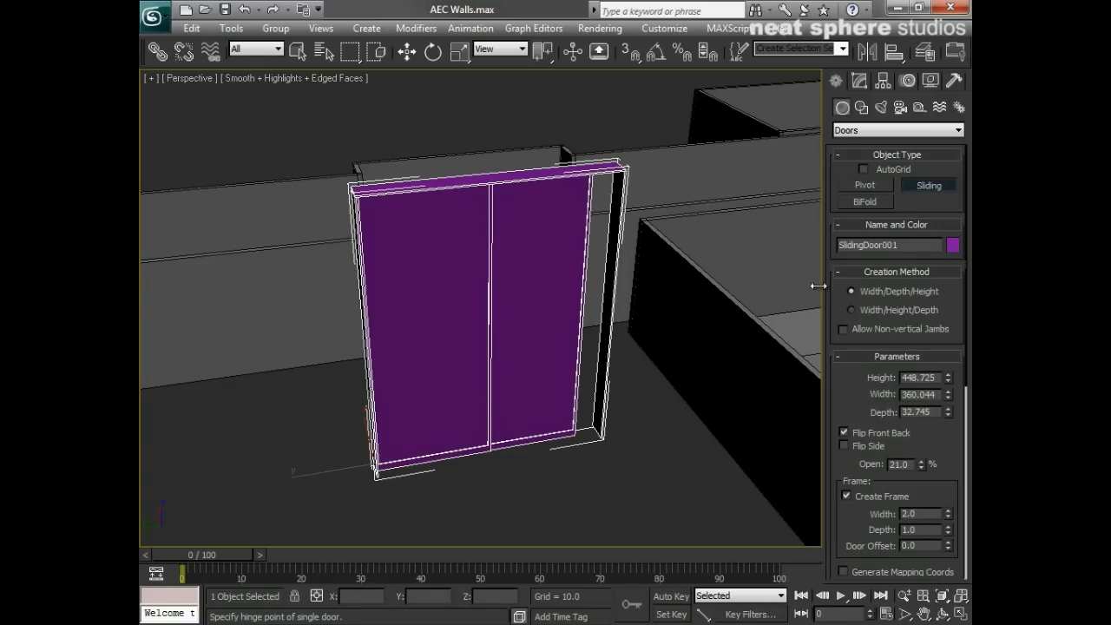
- Resize the sliding door to about 399.4 high, 244.8 wide and 45.5 deep, with frame width 8.82 and generated mapping coordinates
mouse_move(946, 384)
left_mouse_down()
mouse_move(947, 365)
mouse_move(929, 385)
mouse_move(948, 395)
mouse_move(947, 413)
mouse_move(951, 382)
left_mouse_up()
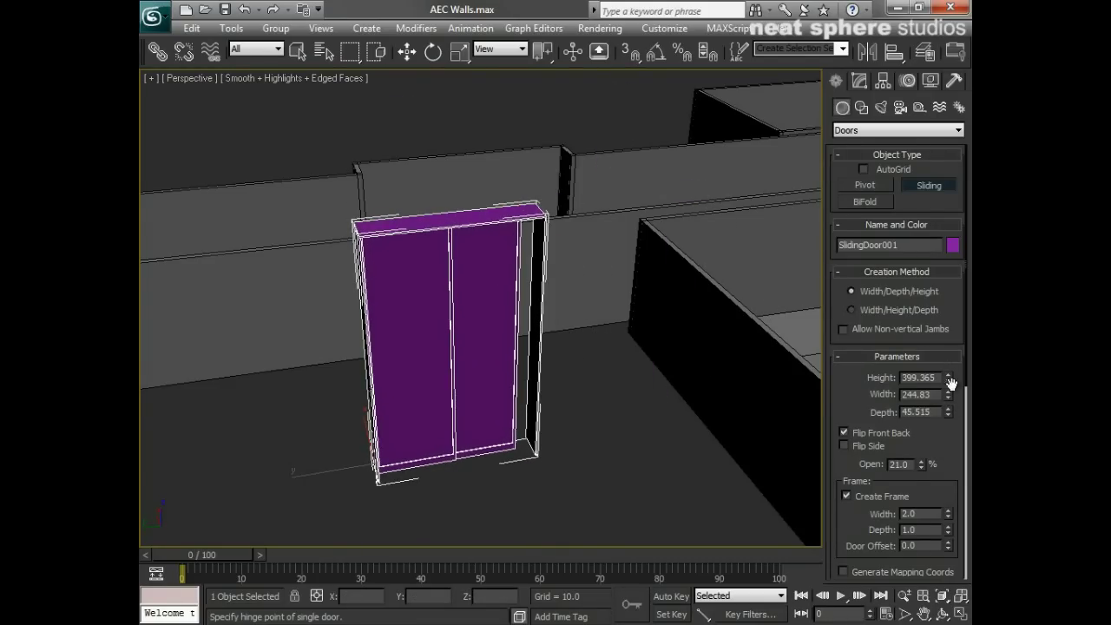
scroll(944, 473, "down", 3)
left_click_drag(949, 423, 957, 360)
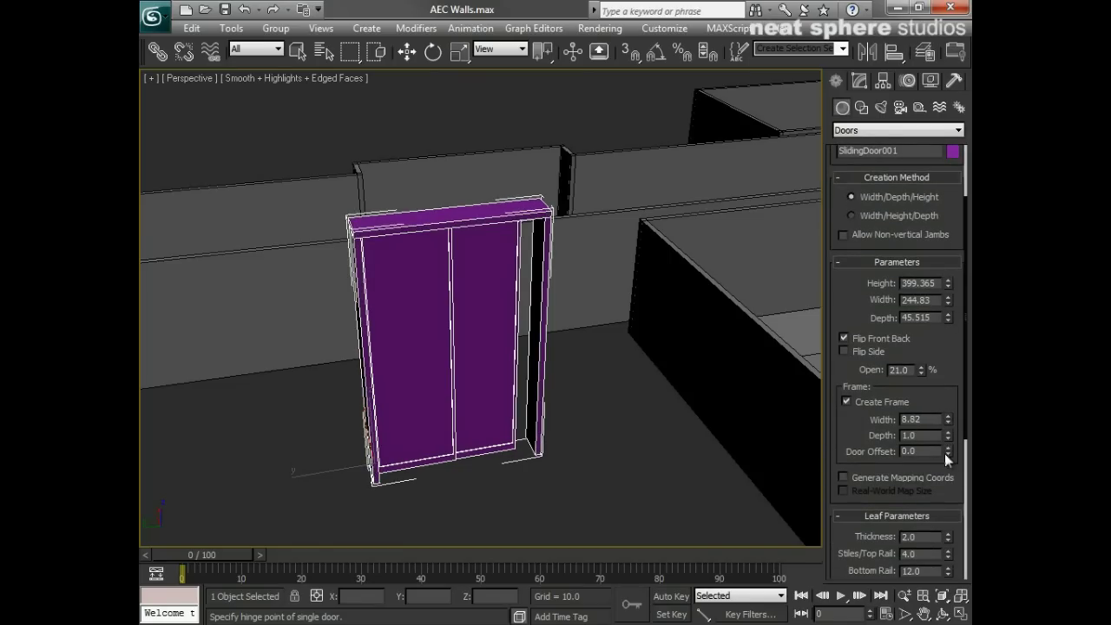
left_click(843, 476)
- Divide each leaf of the sliding door into 2 horizontal and 3 vertical panels
left_click_drag(850, 452, 856, 215)
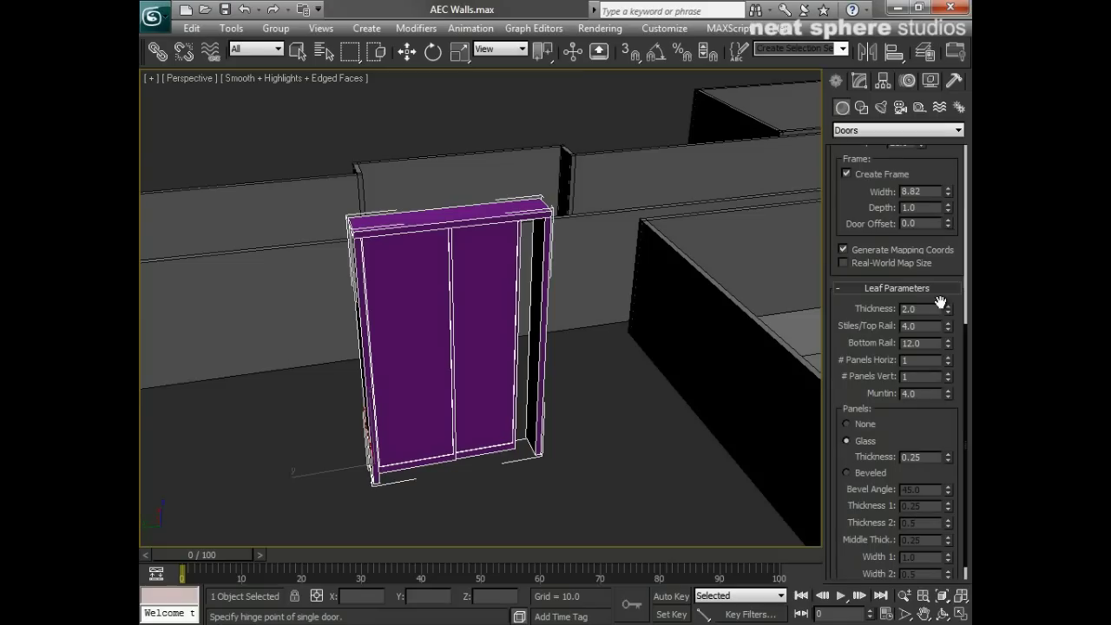
left_click(945, 357)
left_click(946, 358)
left_click(947, 358)
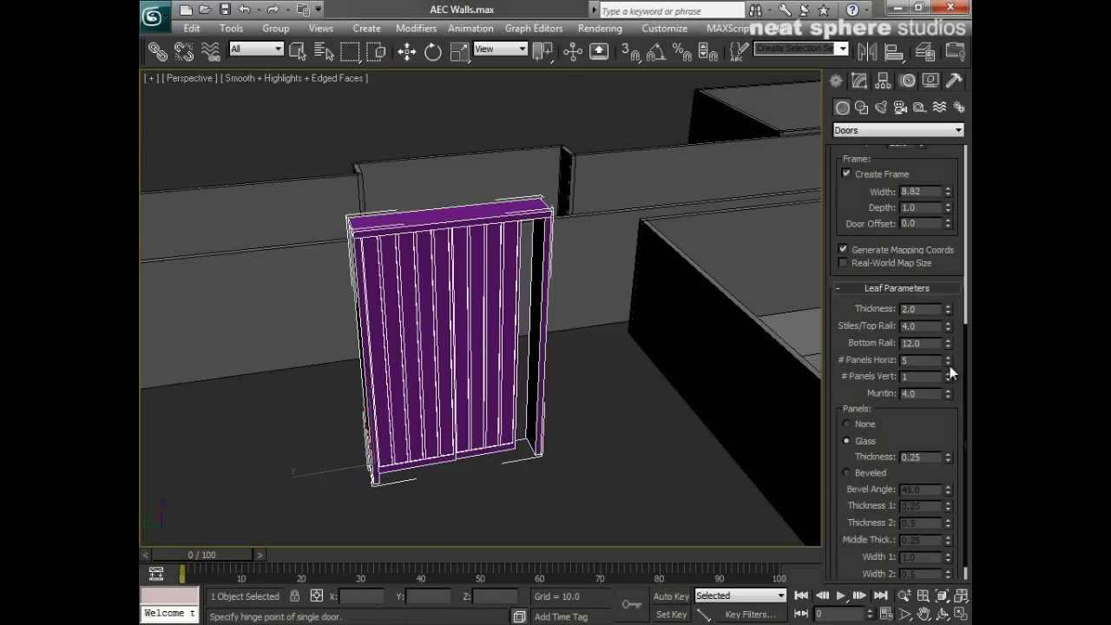
left_click(949, 365)
left_click(949, 364)
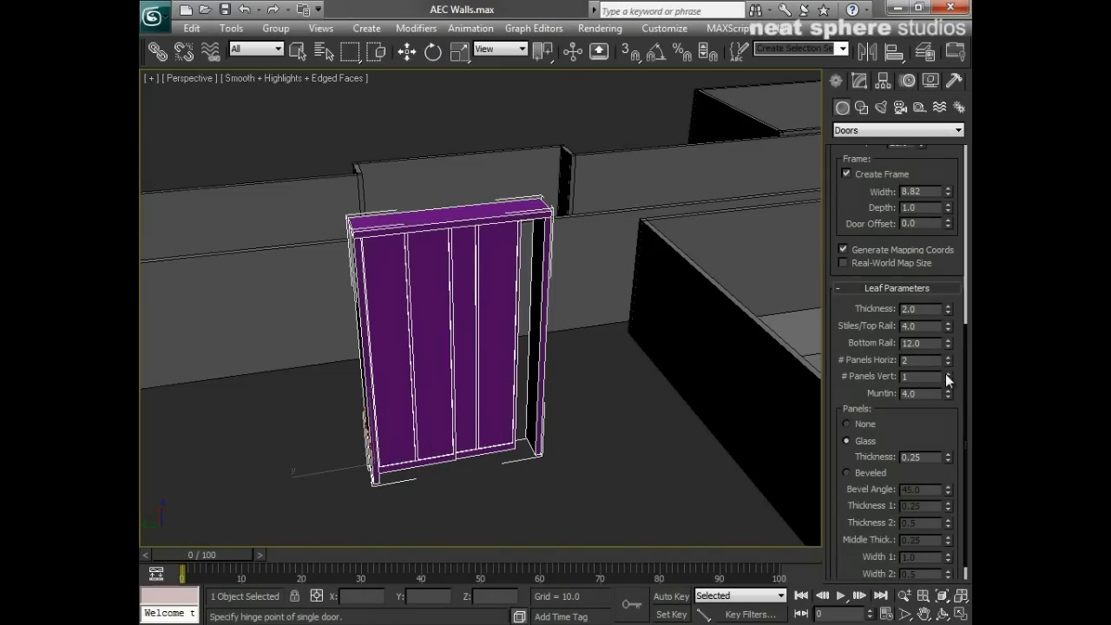
left_click(946, 372)
left_click(946, 372)
mouse_move(692, 398)
middle_mouse_down("alt")
mouse_move(607, 397)
mouse_move(672, 404)
middle_mouse_up("alt")
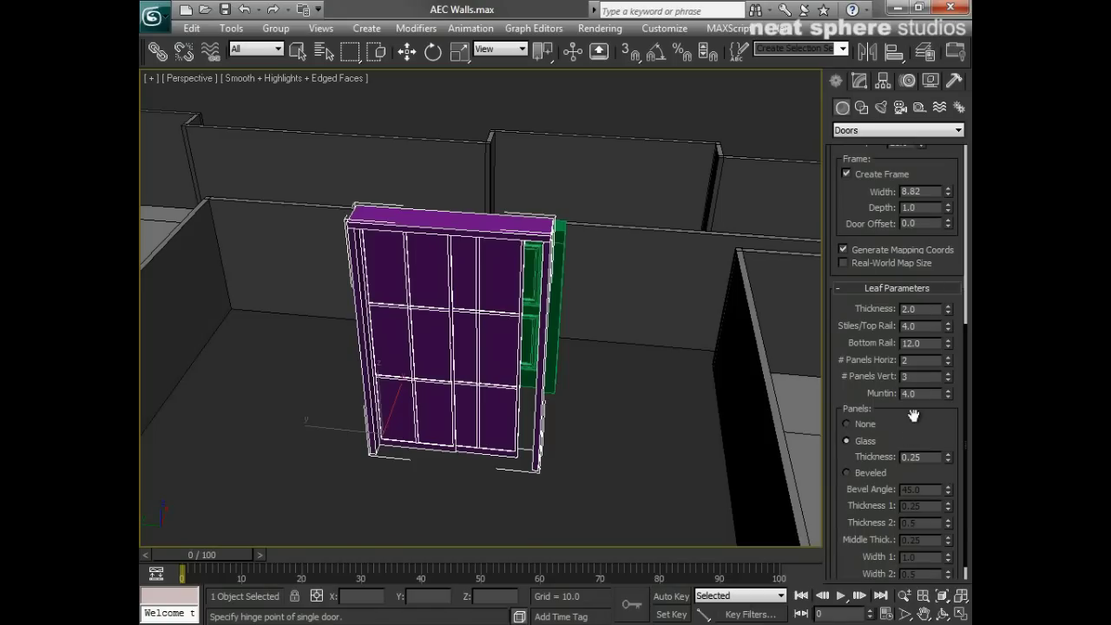
- Change the sliding door's panel type from Glass to Beveled
left_click_drag(853, 204, 852, 223)
left_click_drag(921, 218, 905, 250)
scroll(916, 468, "down", 3)
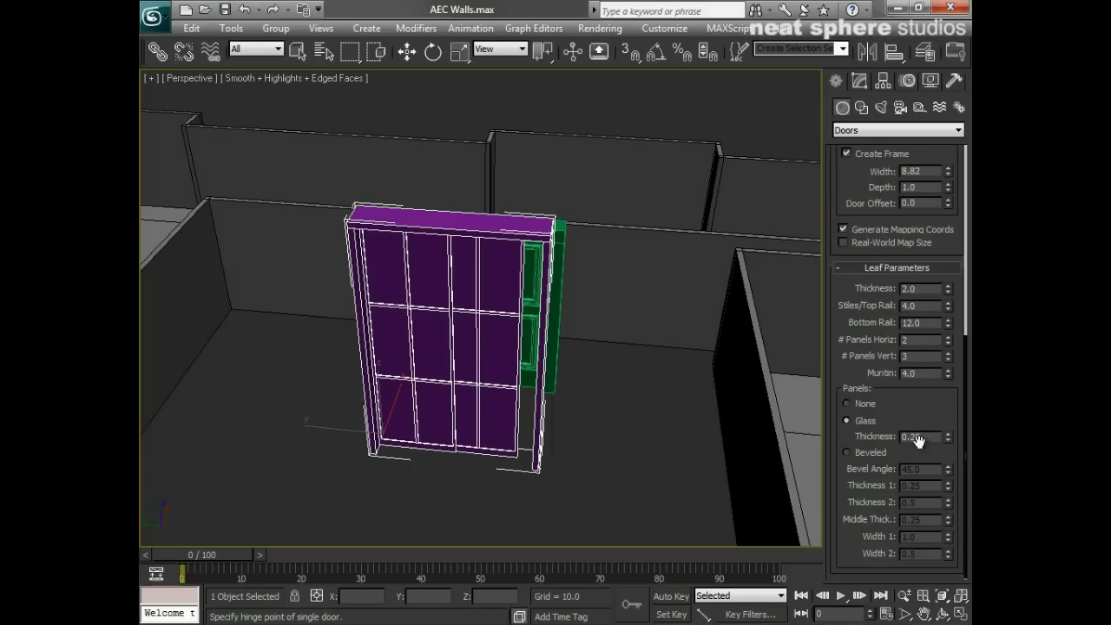
left_click(845, 453)
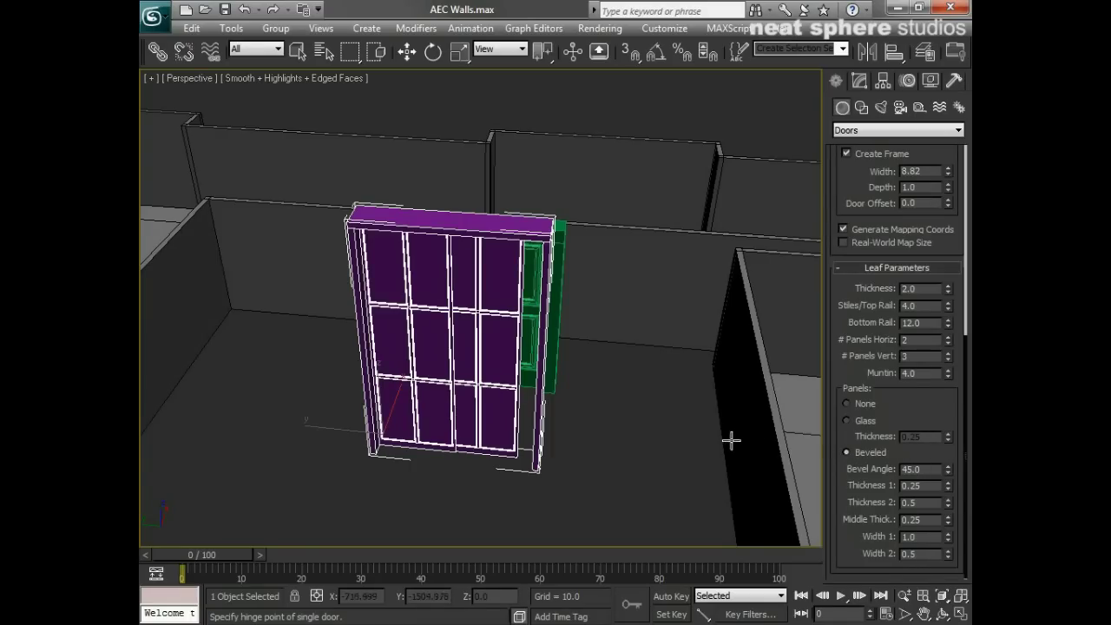
- Move the sliding door about 234 units along the Y axis, clear of the pivot door
middle_click_drag(592, 409, 616, 416, "alt")
scroll(617, 401, "up", 6)
scroll(617, 399, "down", 6)
key("w")
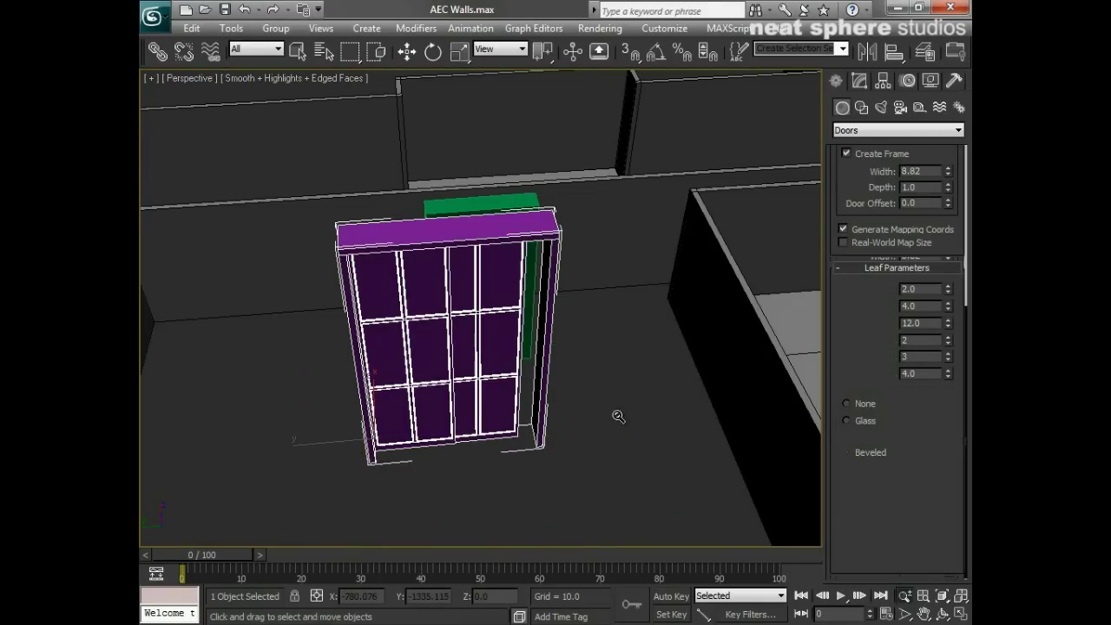
left_click_drag(328, 444, 197, 448)
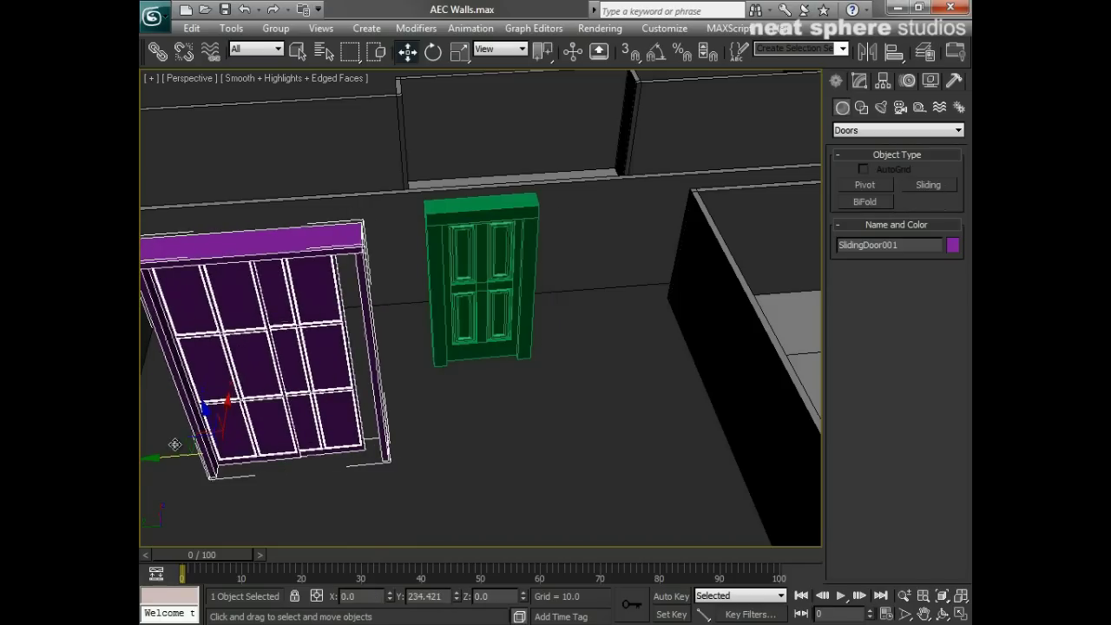
- Create a BiFold door in front of the pivot door, about 247 wide, 42 deep and 437 high
left_click(864, 202)
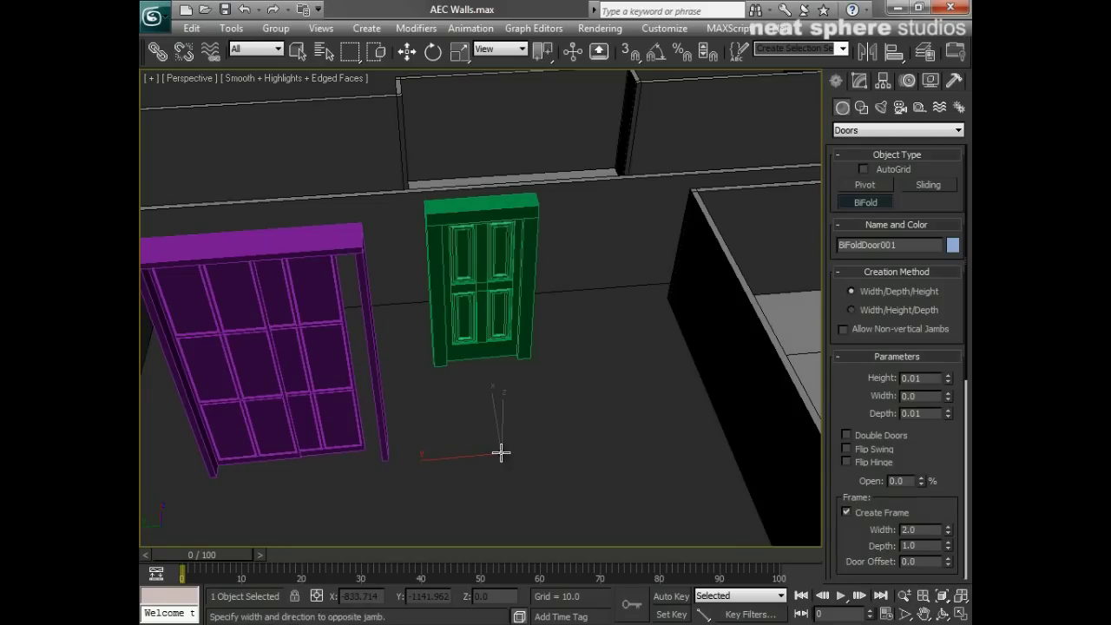
left_click_drag(489, 458, 650, 446)
left_click(646, 427)
left_click(638, 146)
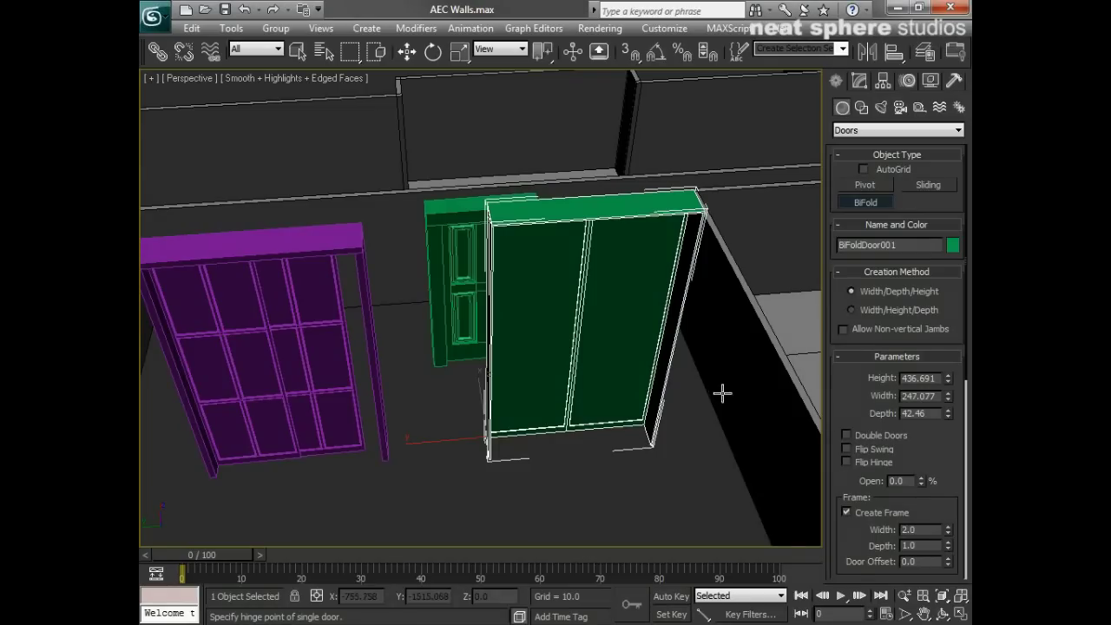
- Open the bifold door to 28 percent and review its frame, leaf and panel parameters
left_click_drag(921, 482, 885, 462)
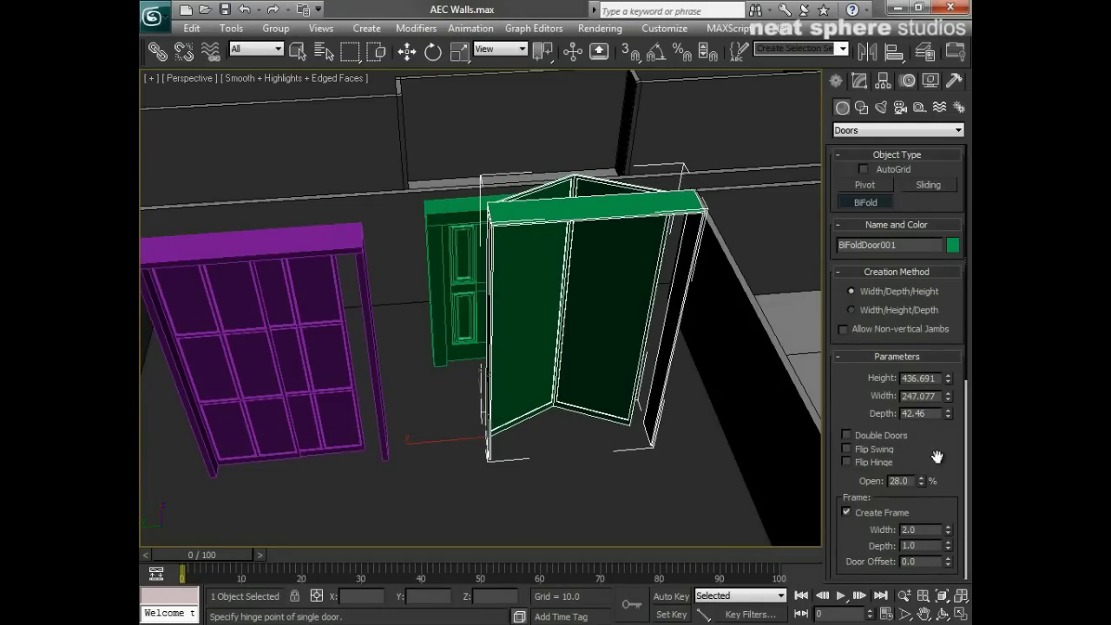
scroll(936, 456, "down", 5)
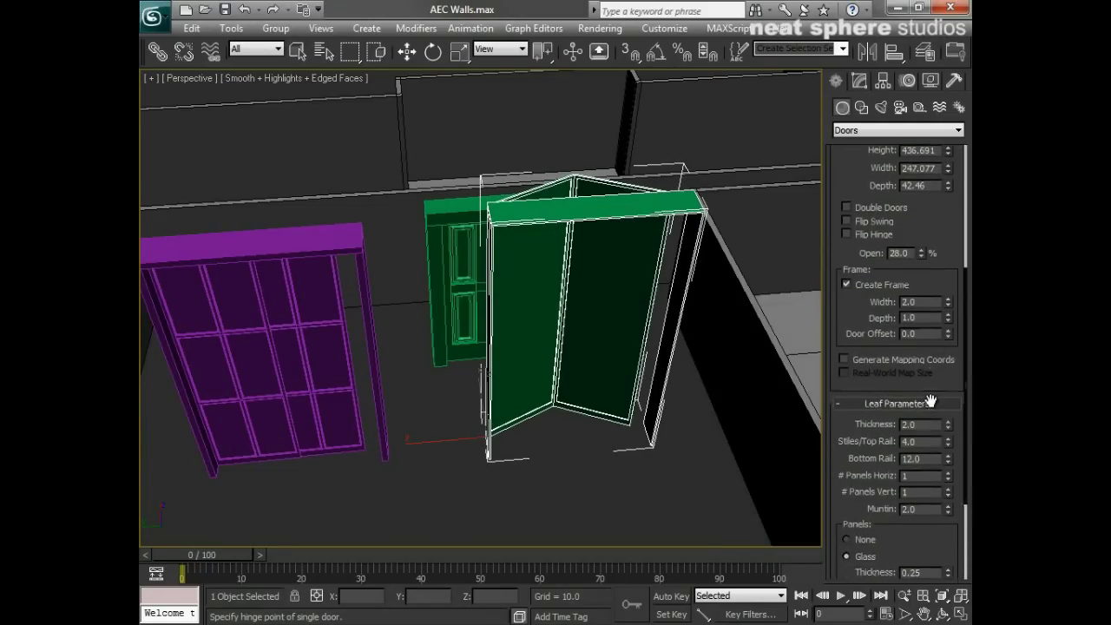
scroll(929, 386, "down", 2)
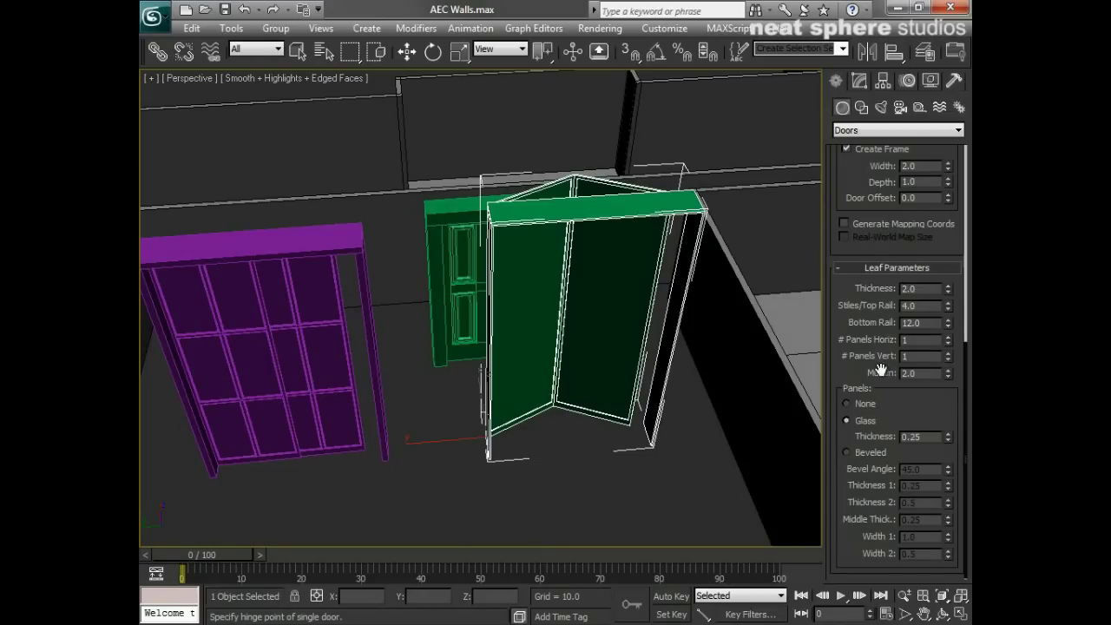
scroll(845, 179, "up", 6)
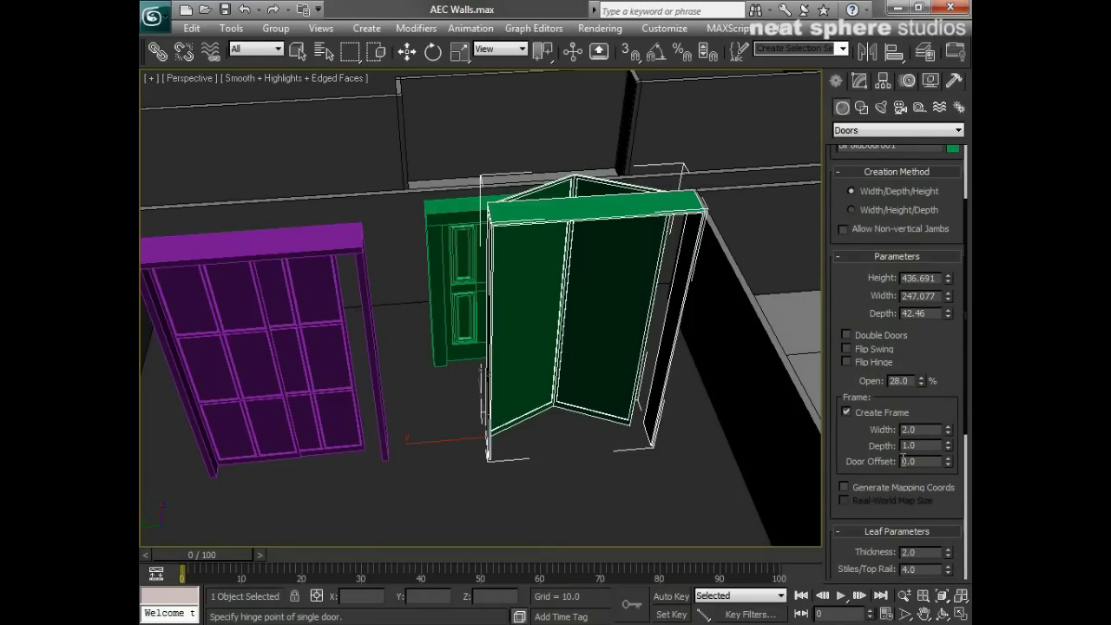
- Make the bifold door double with a flipped swing, trying it fully open before setting the opening to 41 percent
left_click(847, 335)
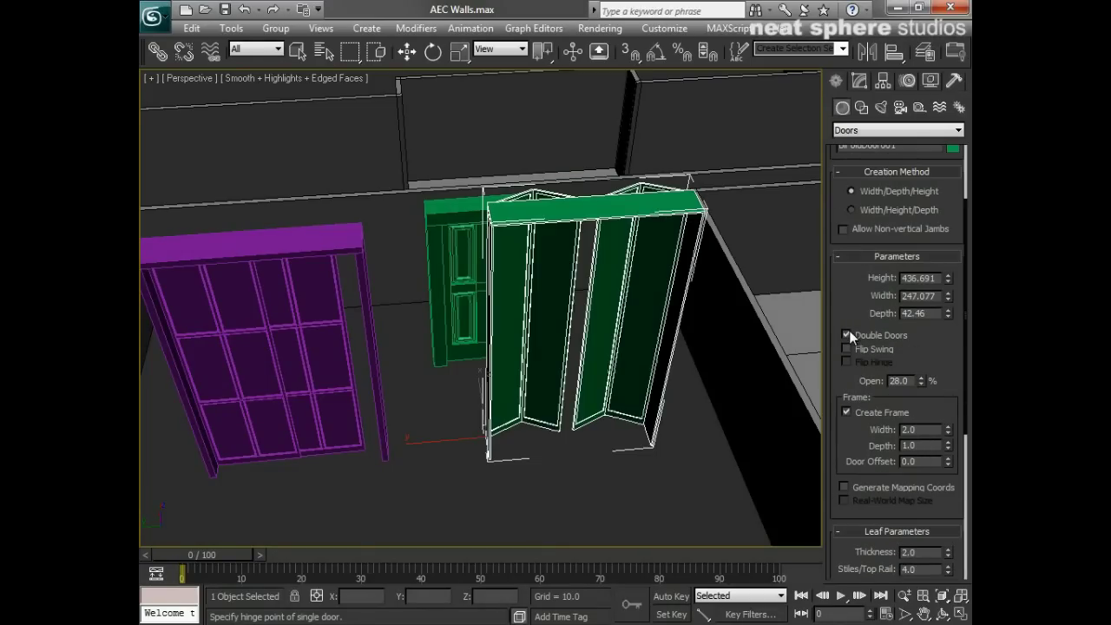
left_click_drag(920, 381, 898, 372)
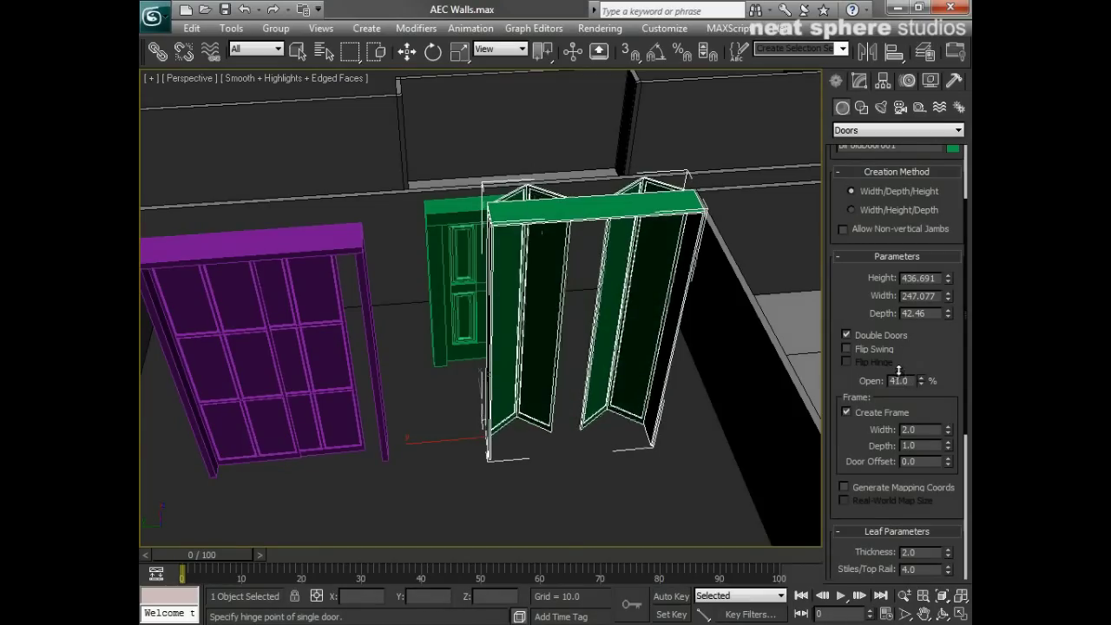
left_click(847, 349)
left_click(922, 376)
left_click_drag(922, 378, 920, 330)
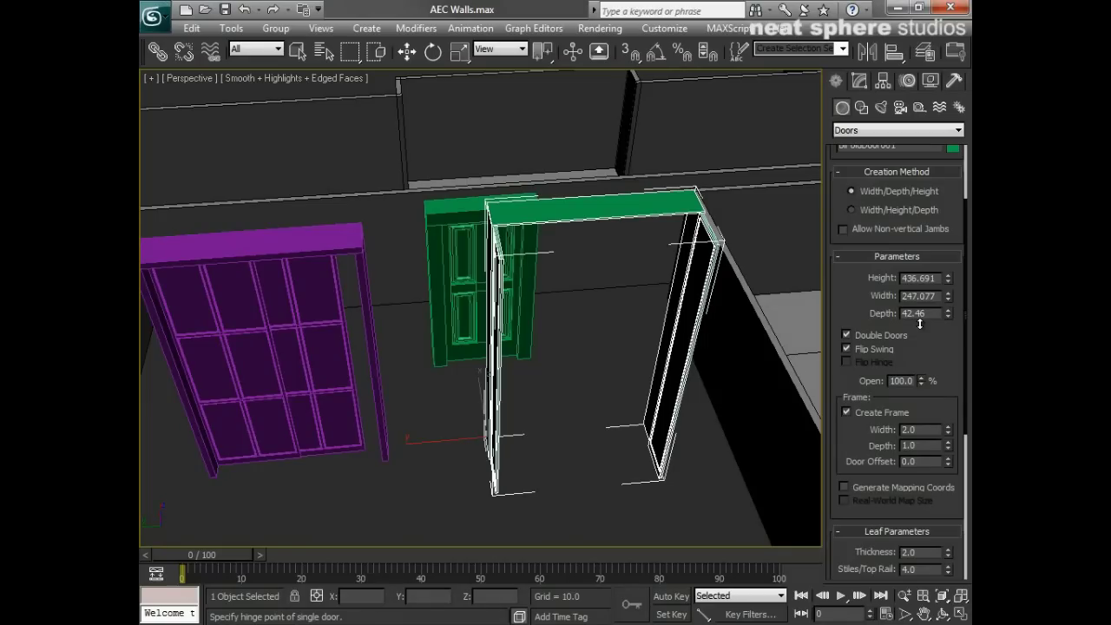
left_click_drag(922, 381, 916, 429)
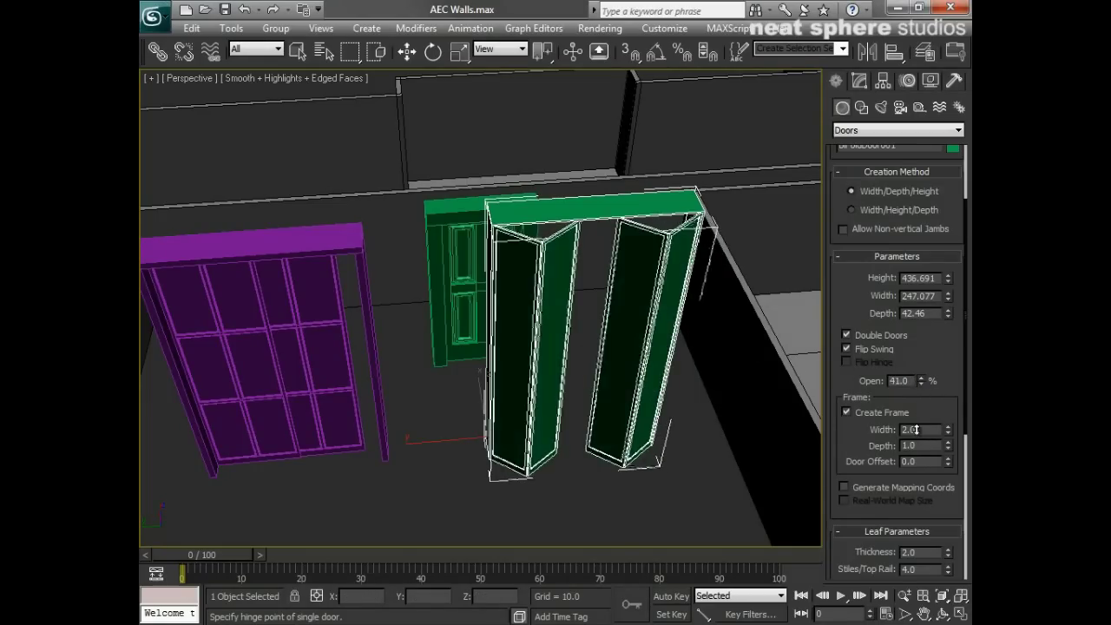
- Delete the bifold, sliding and pivot doors from the scene
left_click(330, 401)
right_click(392, 472)
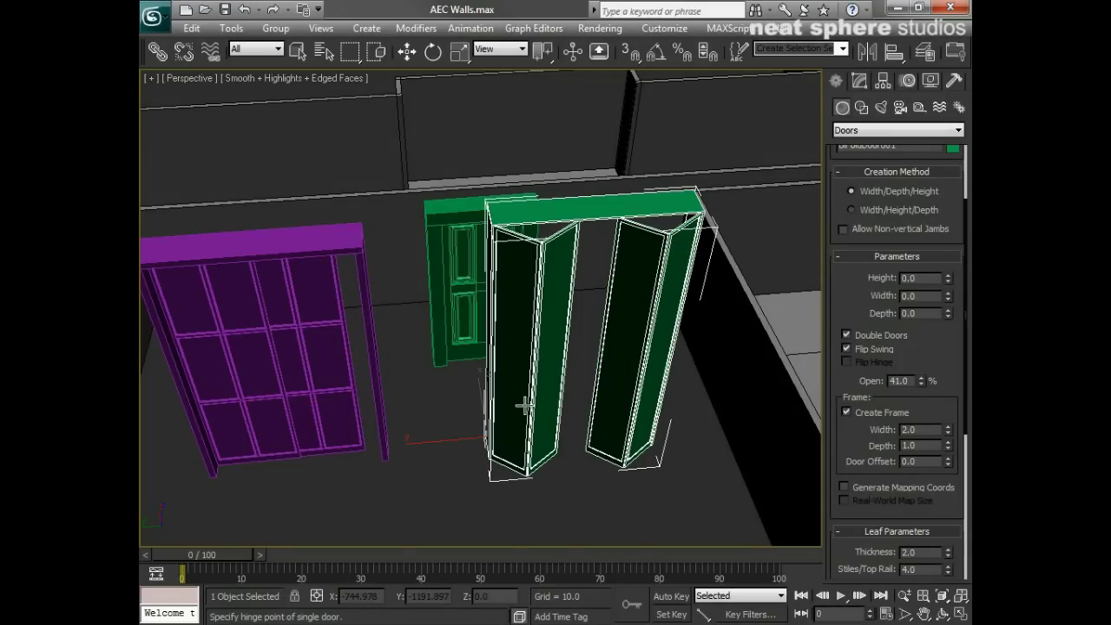
key("Delete")
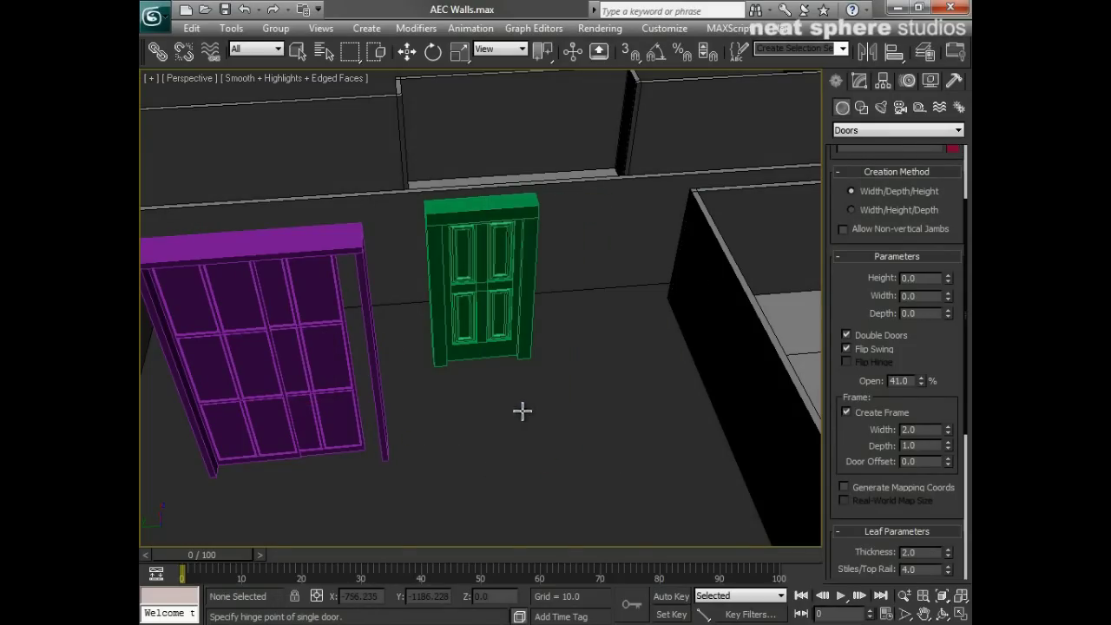
right_click(337, 427)
left_click(324, 419)
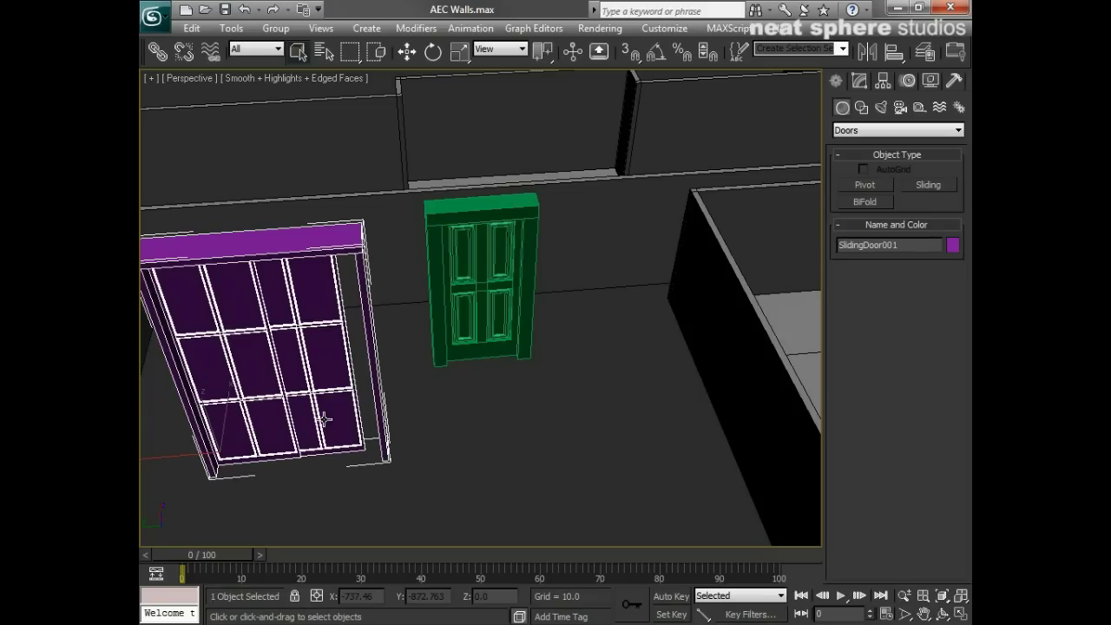
key("Delete")
left_click(439, 325)
key("Delete")
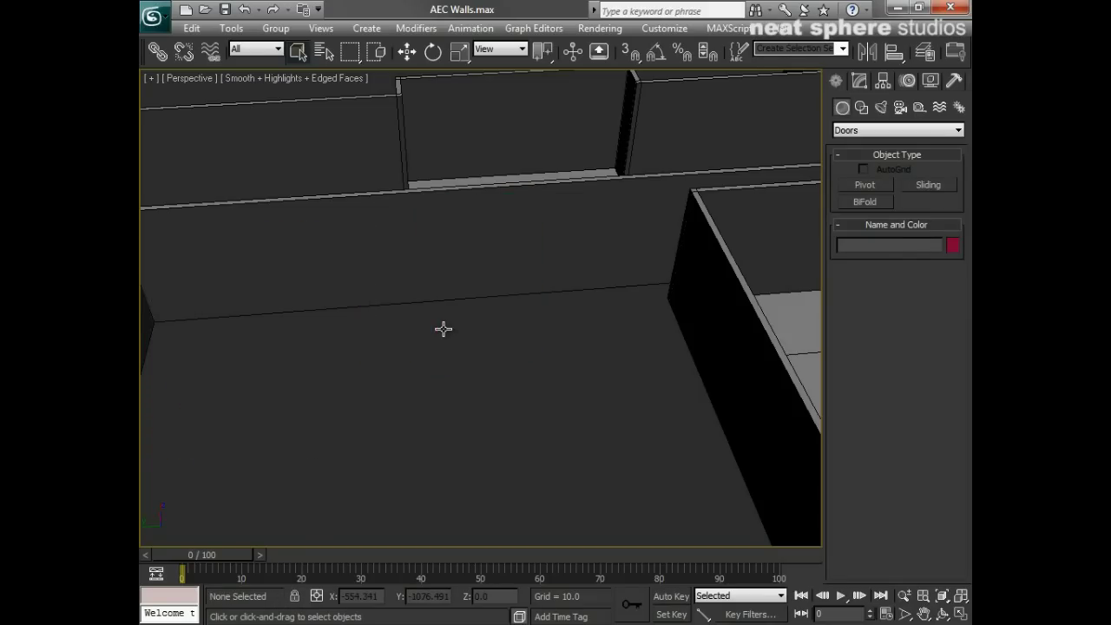
- Select the wall around the recessed section of the building
key("alt+z")
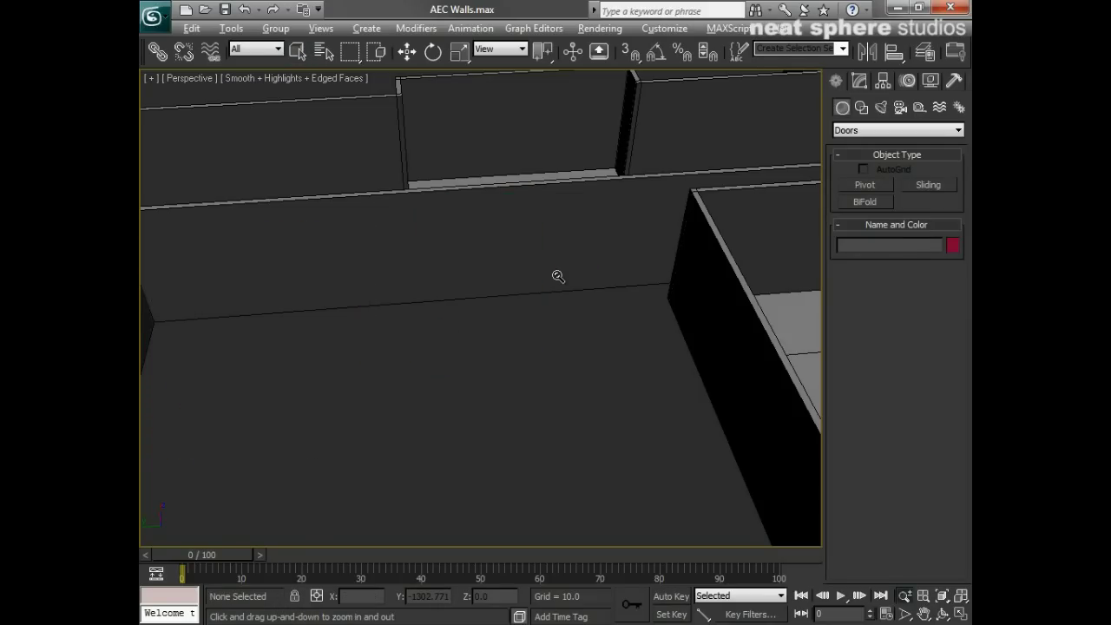
left_click_drag(560, 223, 587, 407)
middle_click_drag(597, 441, 550, 318, "alt")
middle_click_drag(543, 356, 526, 359, "alt")
right_click(512, 334)
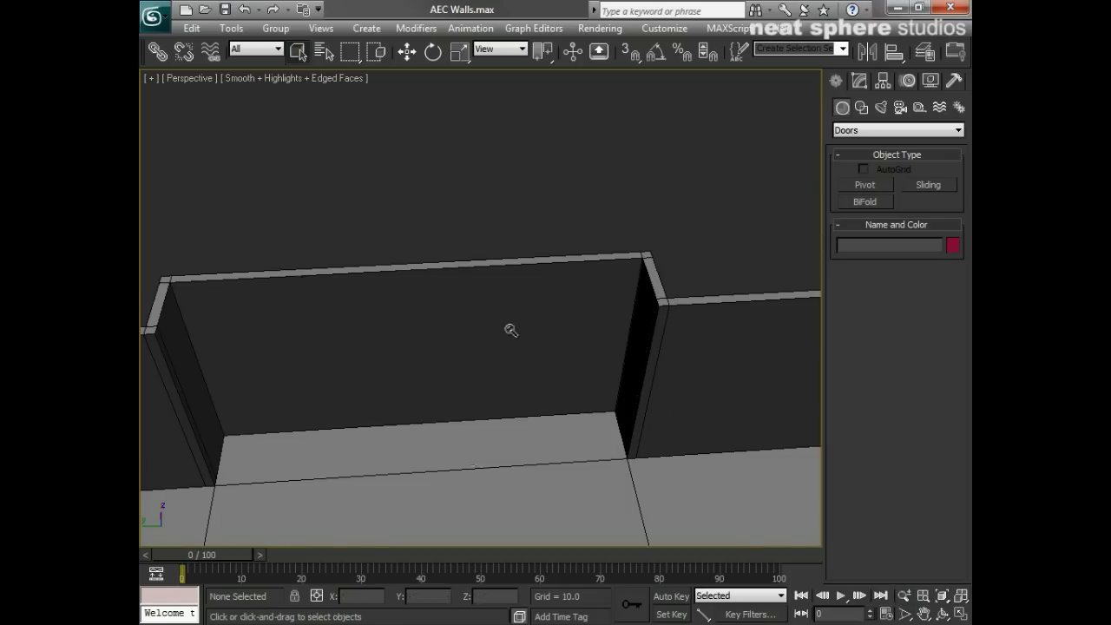
left_click(380, 275)
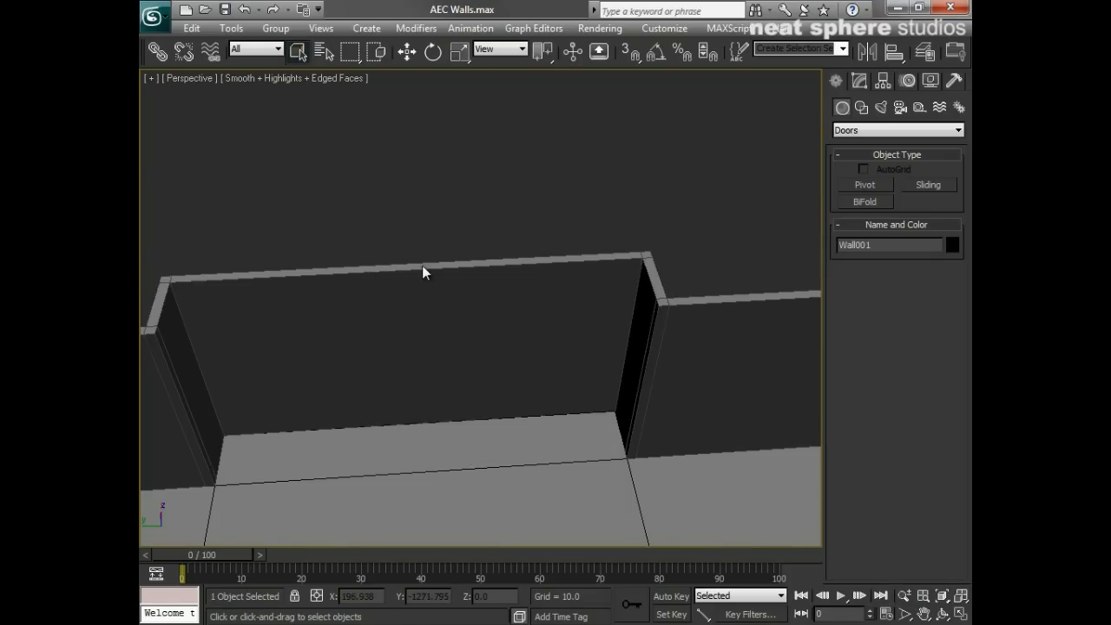
- Turn on 3D snapping and check the snap settings for Edge/Segment snapping only
middle_click_drag(439, 451, 512, 460)
scroll(497, 468, "up", 1)
scroll(496, 469, "up", 2)
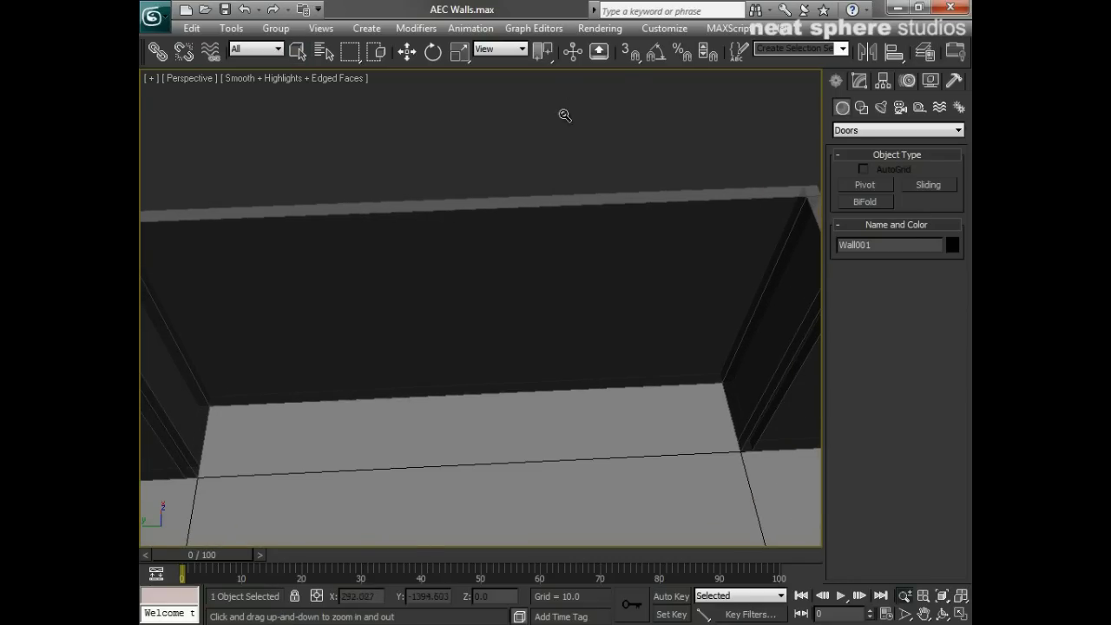
right_click(632, 51)
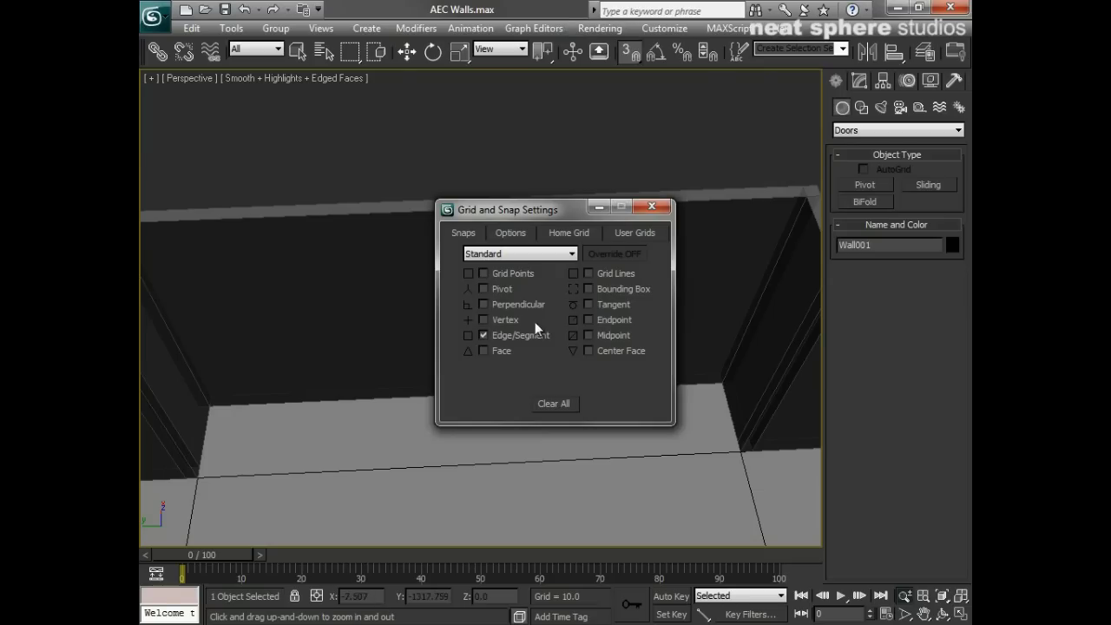
left_click(652, 206)
key("q")
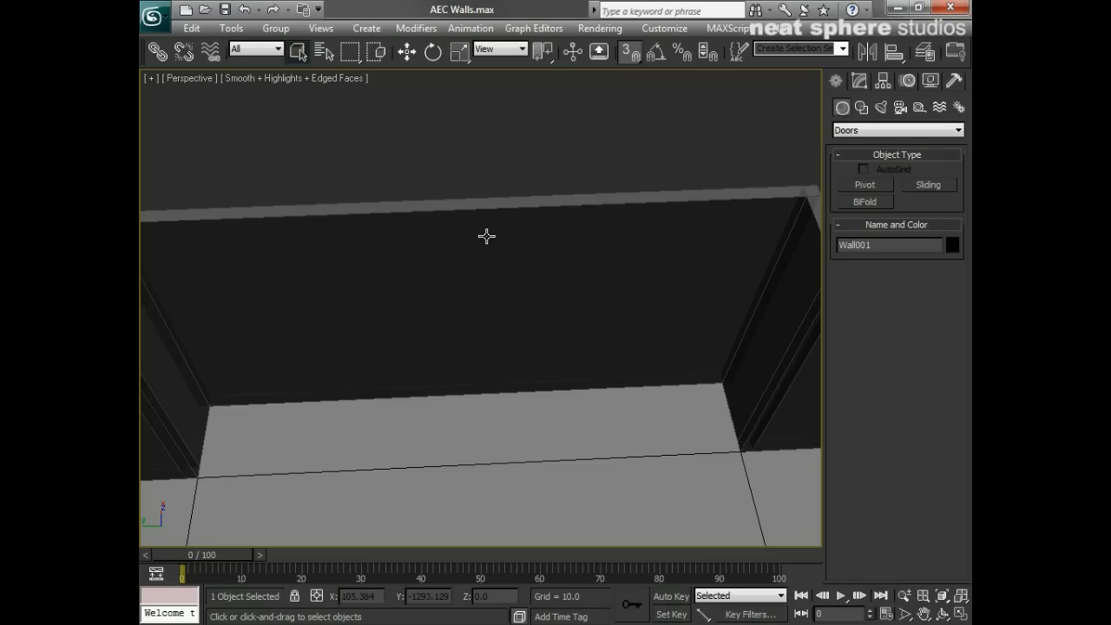
- Create a Pivot door snapped to the base of the recessed wall, about 148 wide, 0 deep and 240 high
left_click(856, 184)
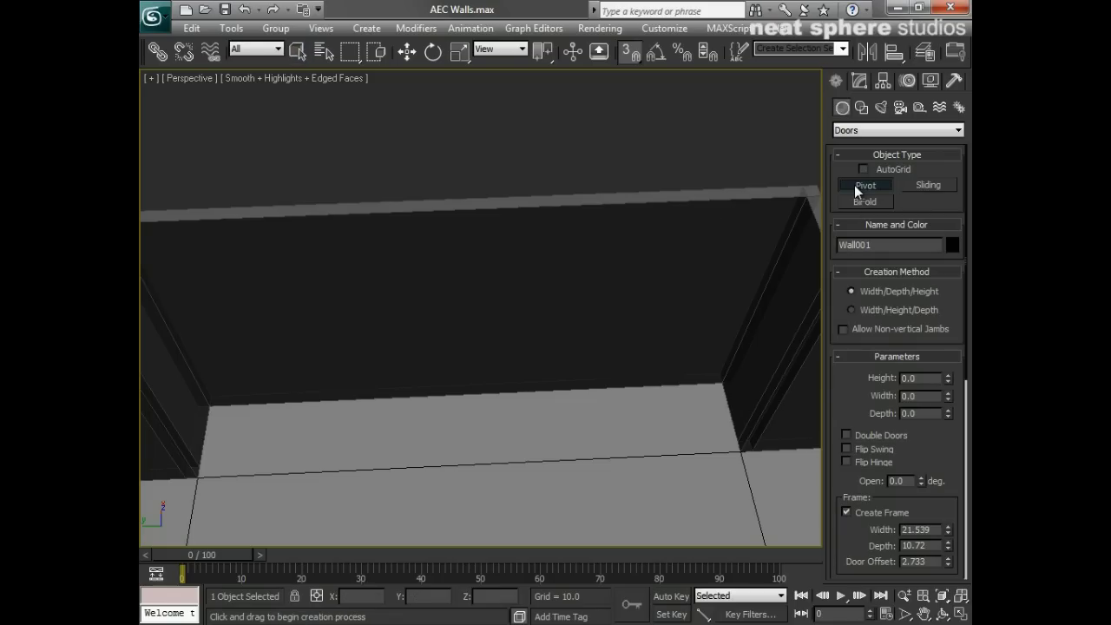
left_click_drag(394, 397, 562, 387)
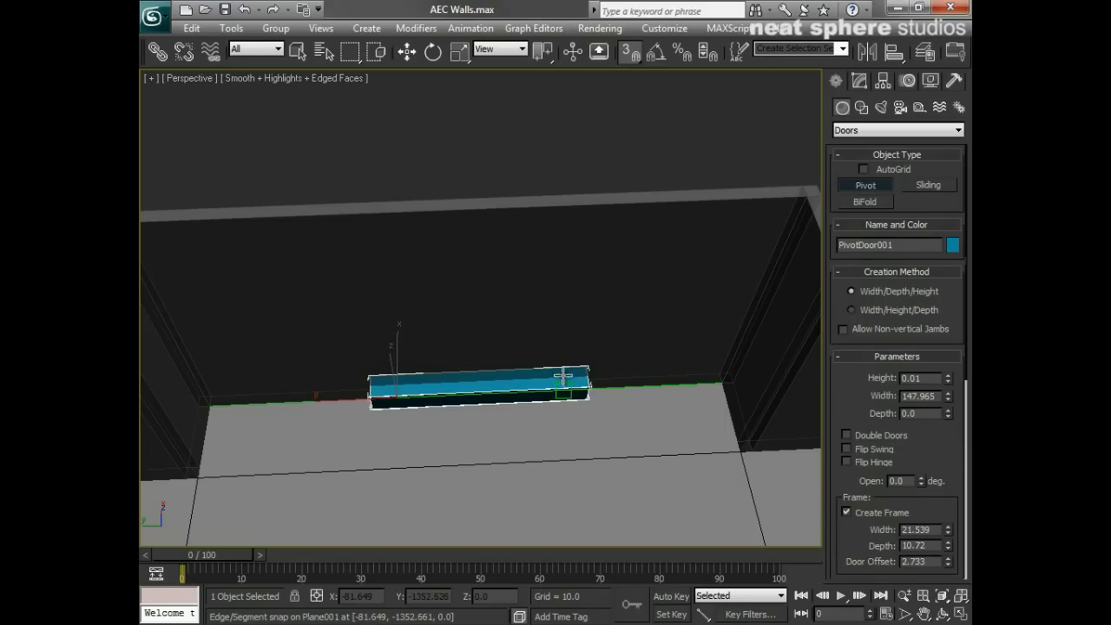
left_click(564, 364)
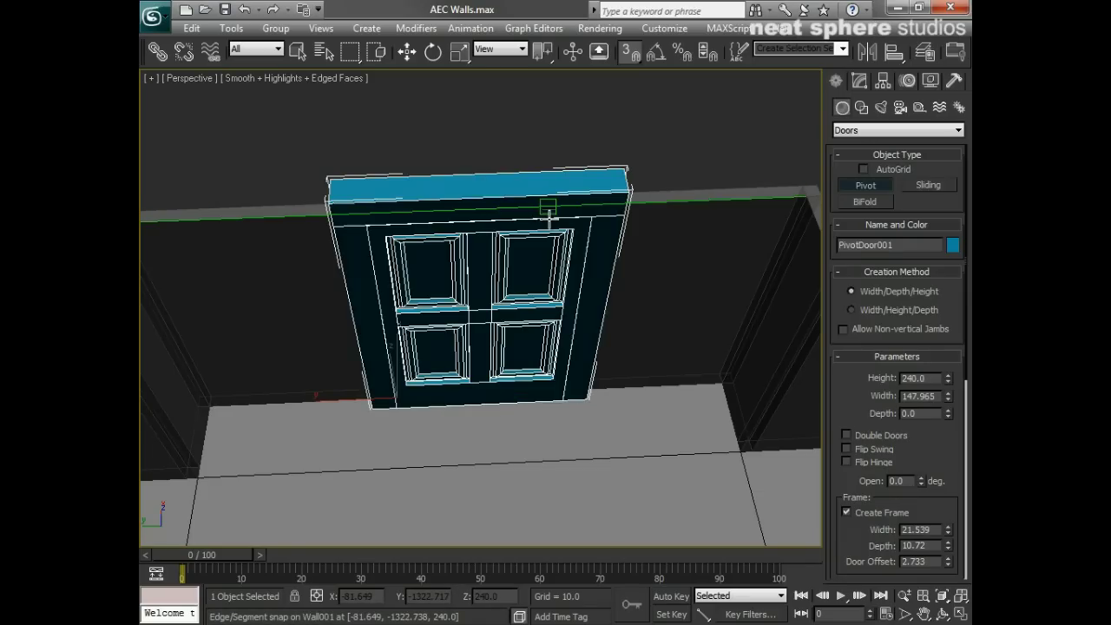
left_click(549, 218)
middle_click_drag(712, 299, 695, 264, "alt")
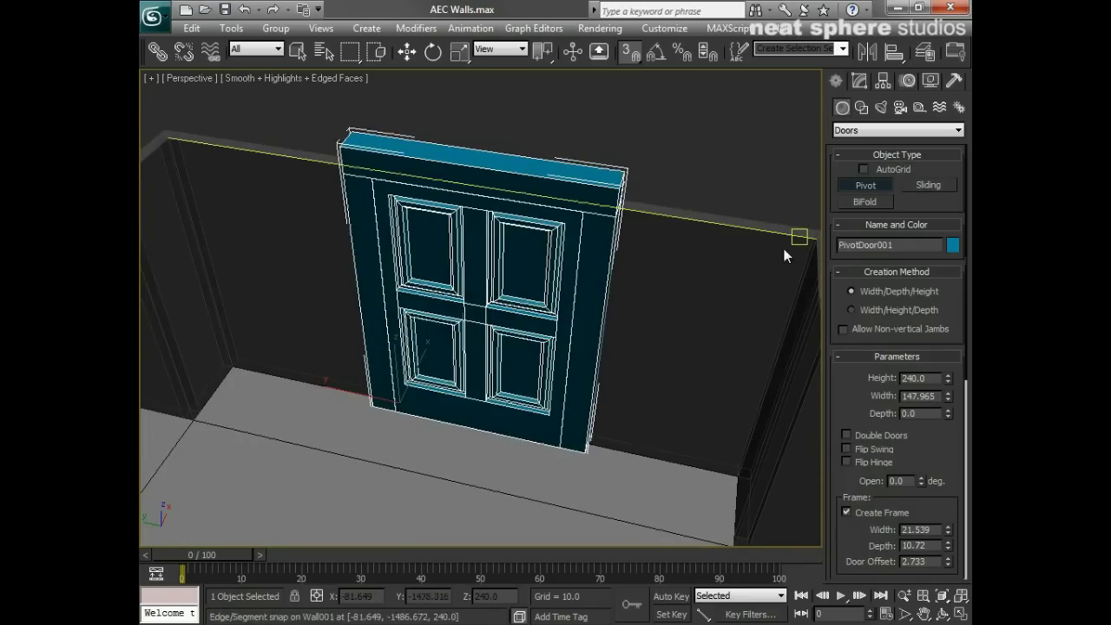
- Inspect the modify settings of the new pivot door and of the wall around it
left_click(881, 82)
middle_click_drag(564, 343, 627, 340, "alt")
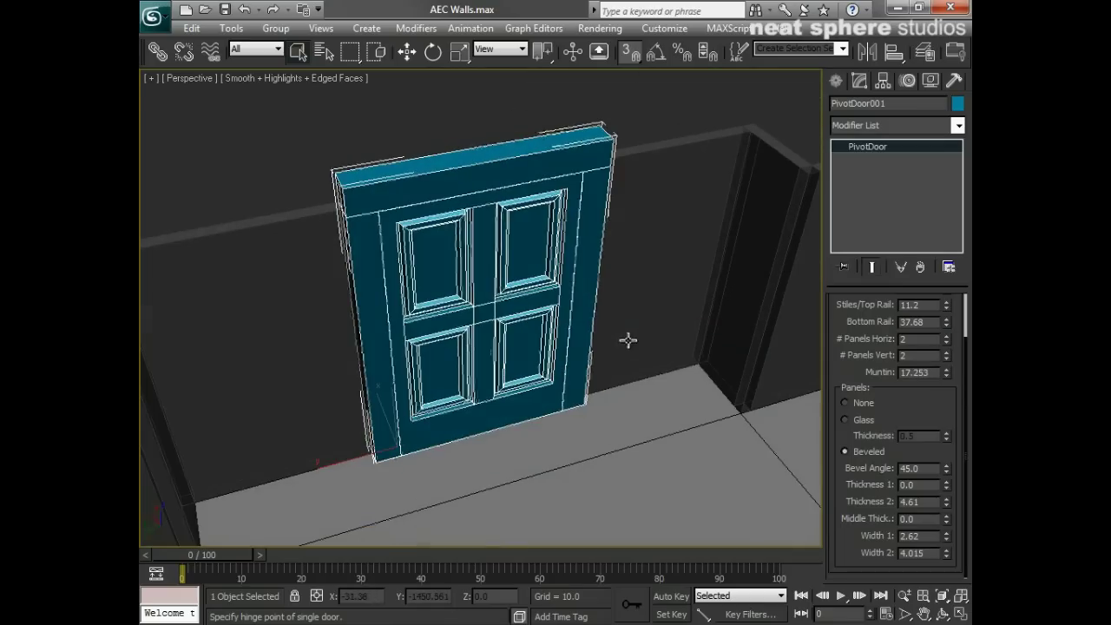
left_click(668, 220)
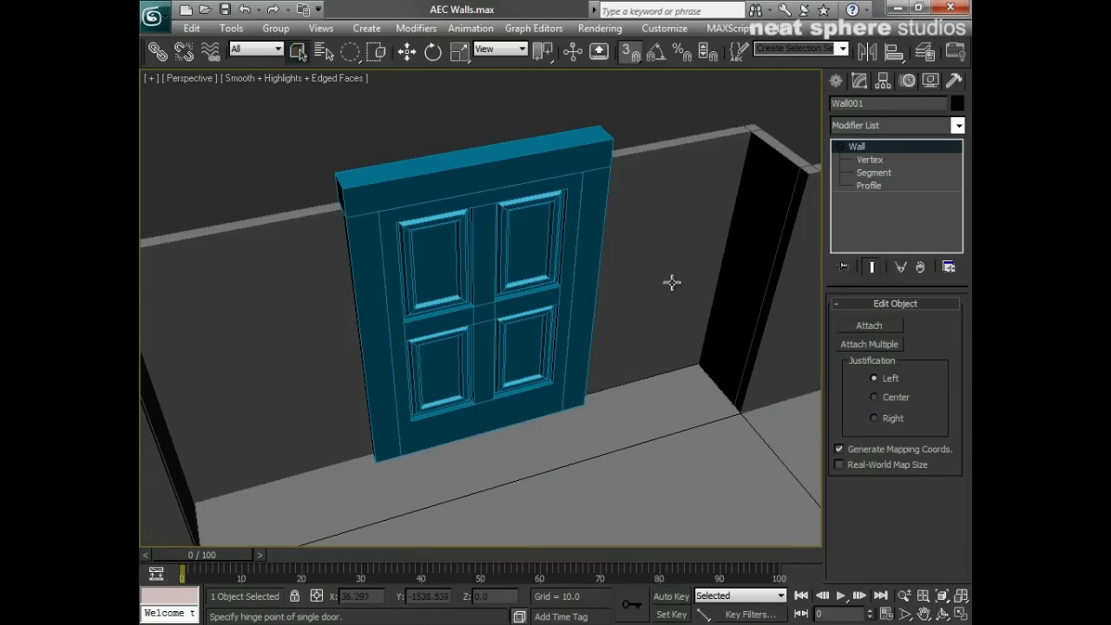
middle_click_drag(671, 283, 615, 289, "alt")
key("shift+z")
key("shift+z")
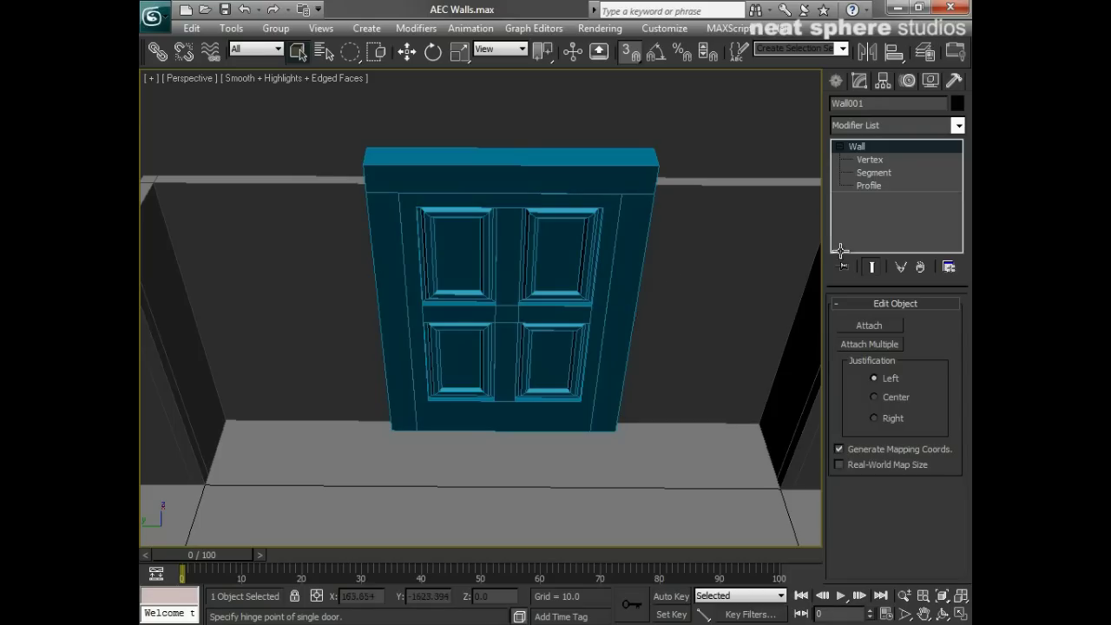
- Set the pivot door's height to 208.8 and its width to 119.852
left_click(613, 175)
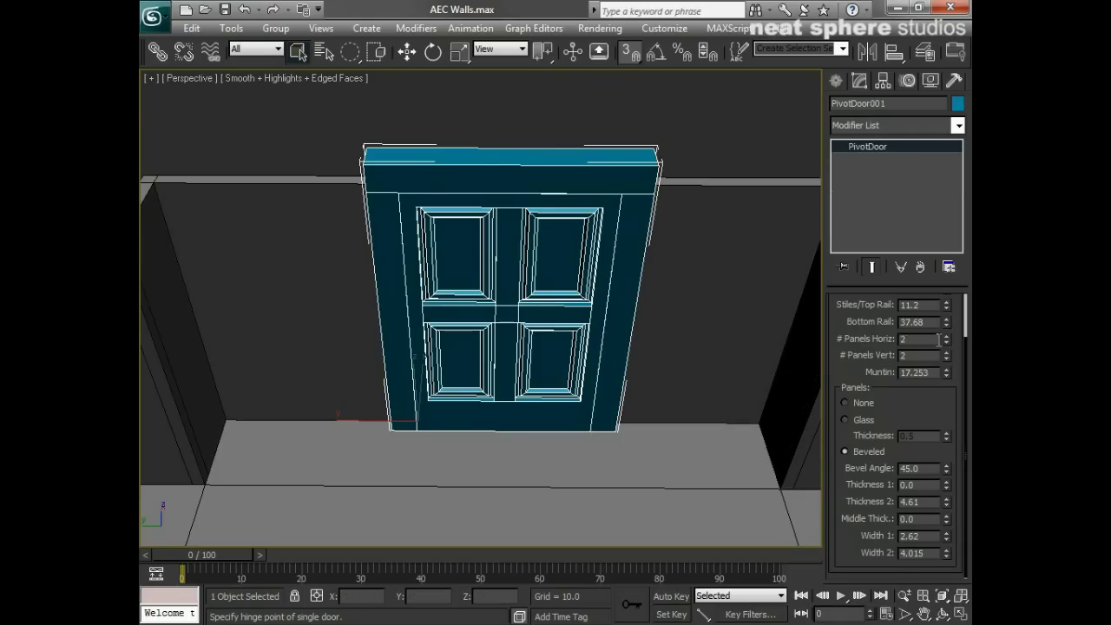
left_click_drag(924, 384, 929, 490)
left_click(861, 318)
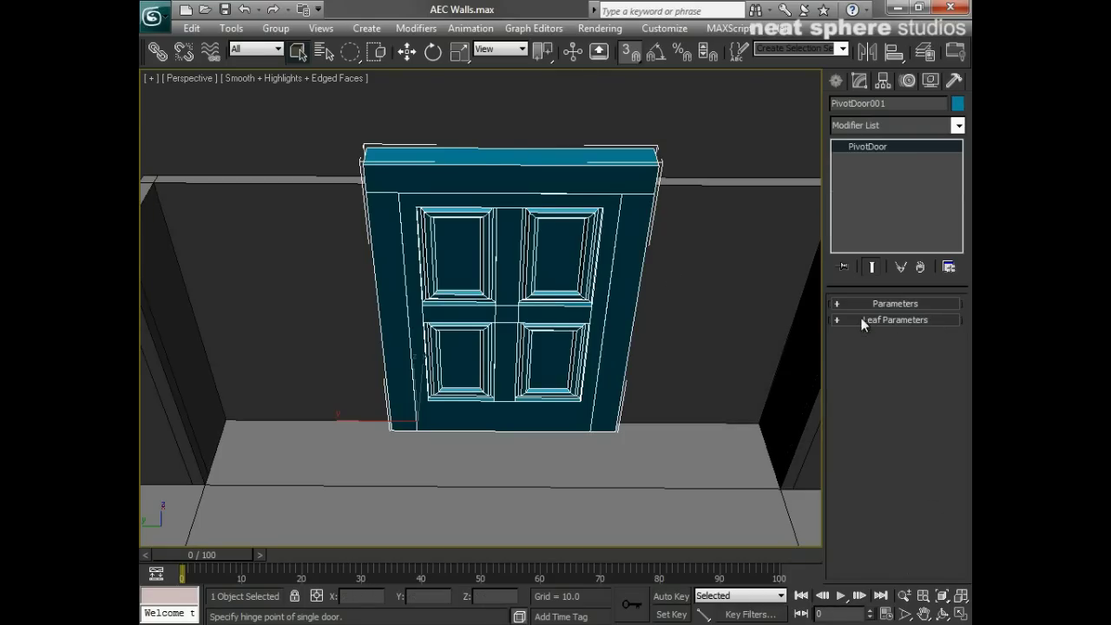
left_click(877, 301)
left_click_drag(945, 328, 942, 352)
middle_click_drag(608, 434, 722, 420, "alt")
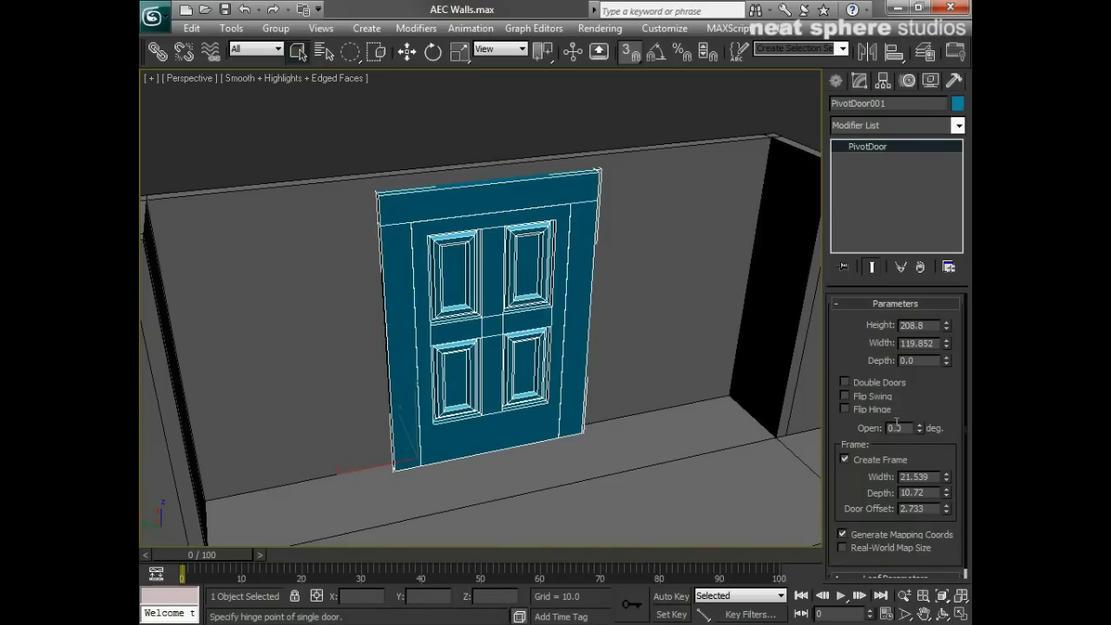
- Open the pivot door to 54 degrees, and with snapping off move it along X to -76.109
left_click_drag(915, 429, 865, 330)
middle_click_drag(452, 373, 801, 417, "alt")
key("w")
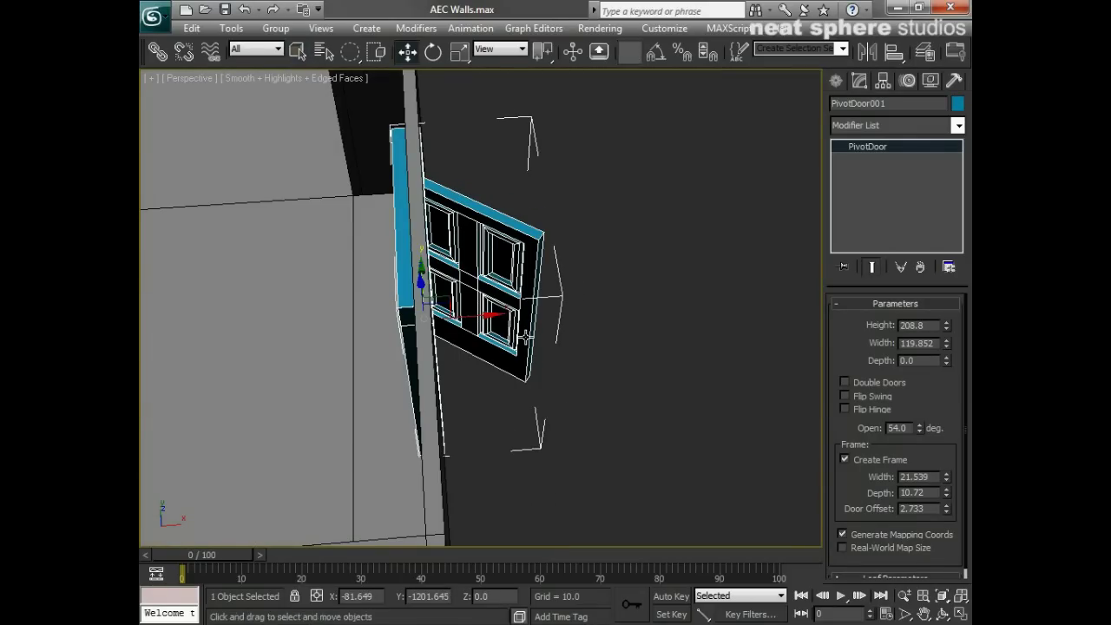
key("s")
left_click_drag(475, 313, 476, 316)
middle_click_drag(357, 384, 487, 356, "alt")
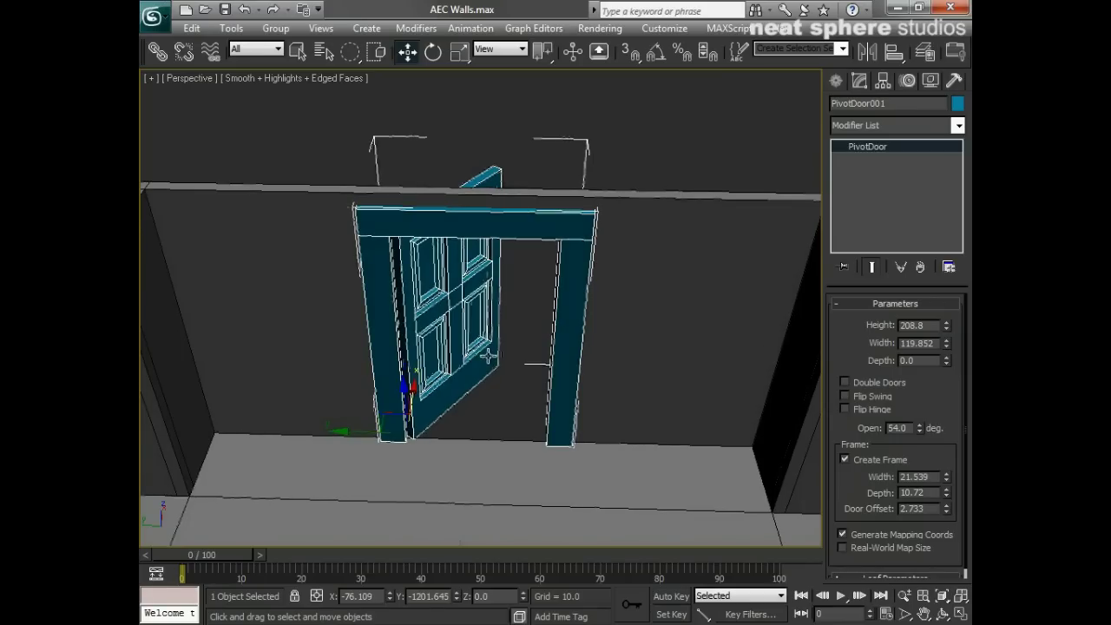
- Flip the pivot door's swing and open it to 67 degrees
left_click(846, 398)
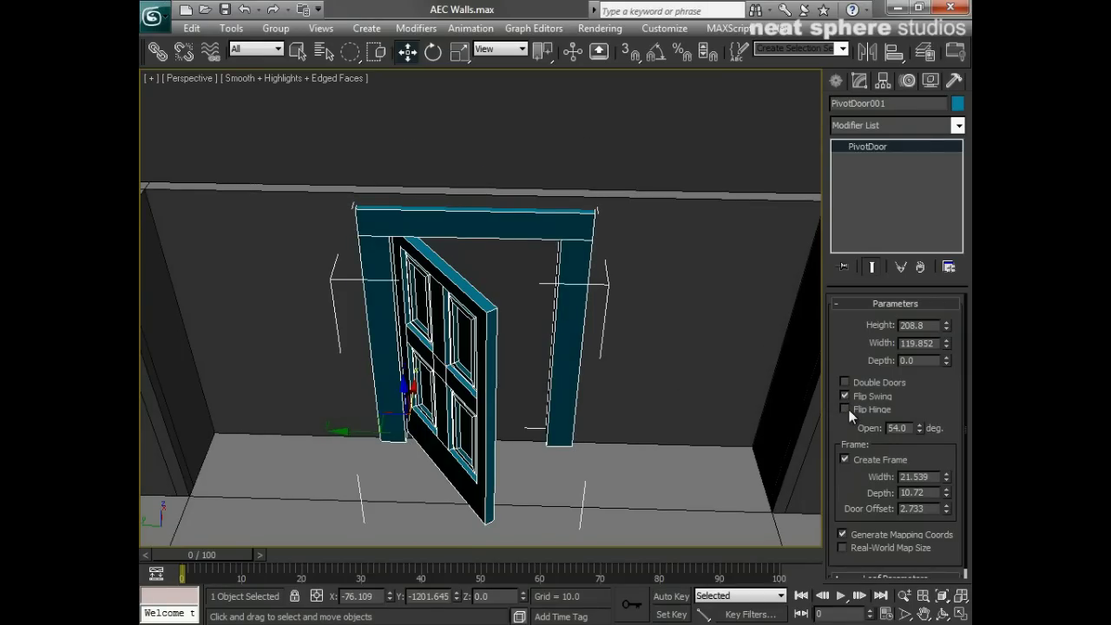
left_click_drag(918, 430, 905, 408)
middle_click_drag(685, 456, 642, 357, "alt")
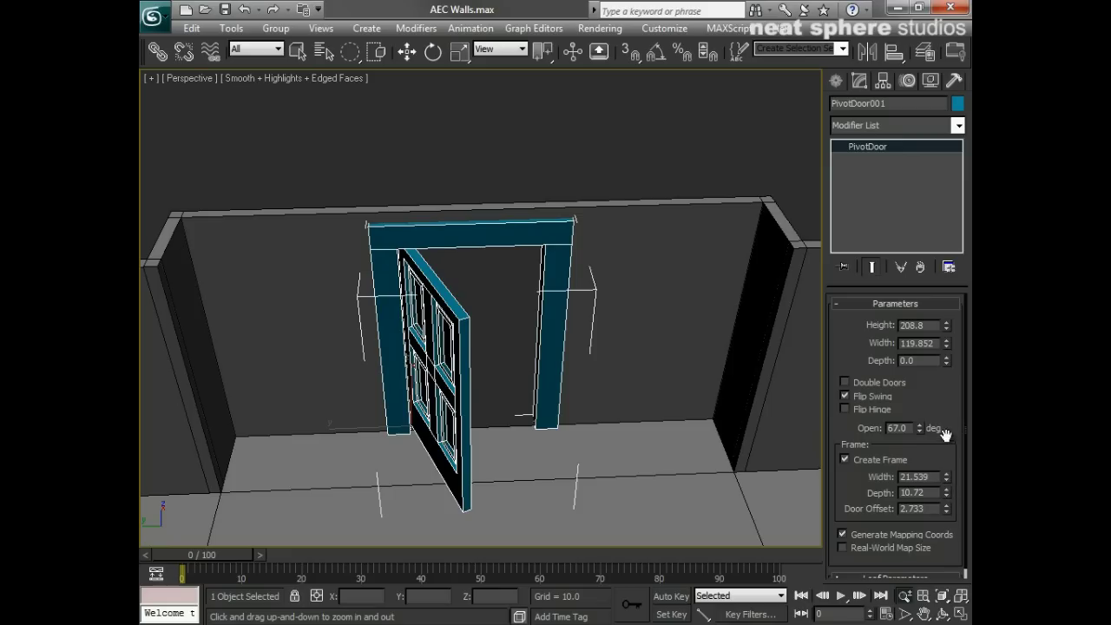
- Set the door's frame width to 8.831 and close the door to 0 degrees
left_click_drag(946, 478, 945, 526)
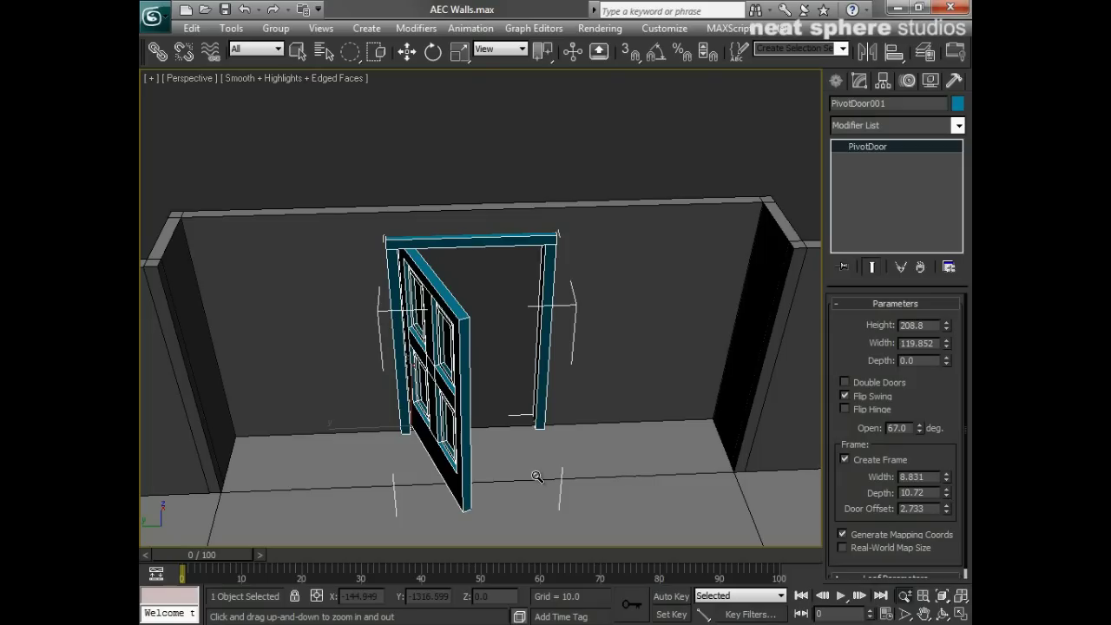
left_click_drag(918, 430, 925, 549)
left_click_drag(853, 491, 856, 434)
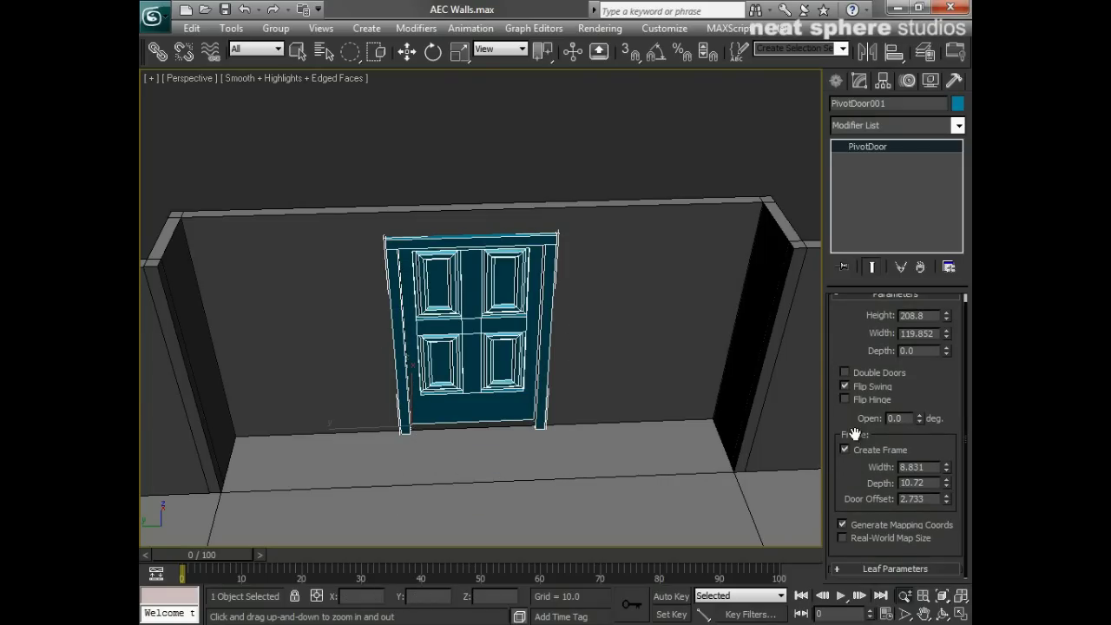
left_click_drag(851, 335, 853, 356)
left_click(862, 303)
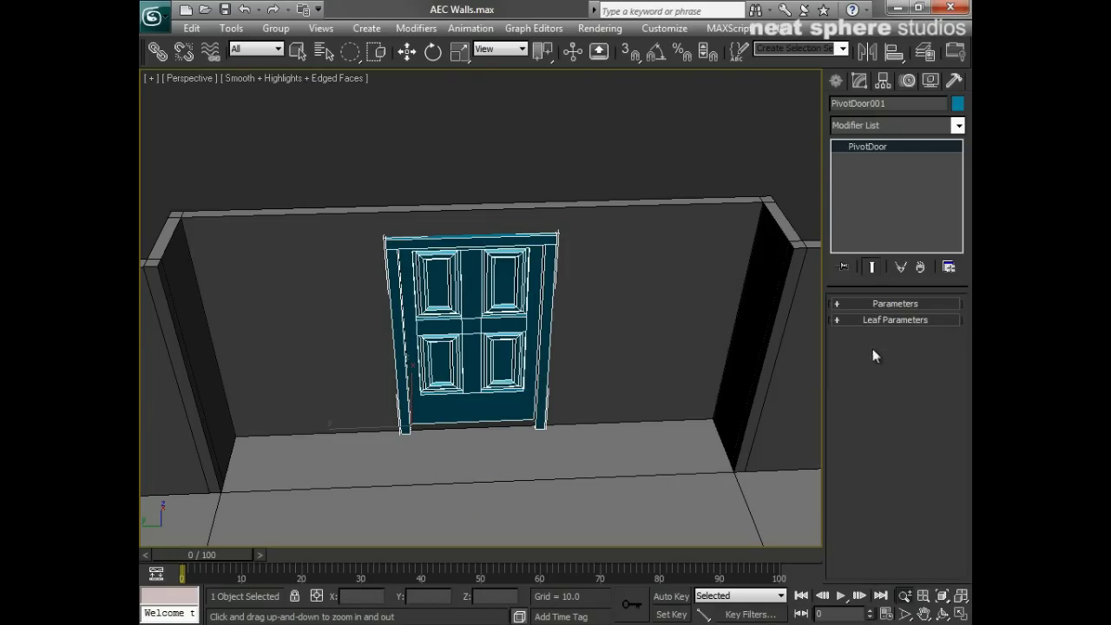
- Reduce Width 1 of the pivot door's beveled panels in the leaf parameters
left_click(872, 318)
left_click_drag(908, 449, 908, 306)
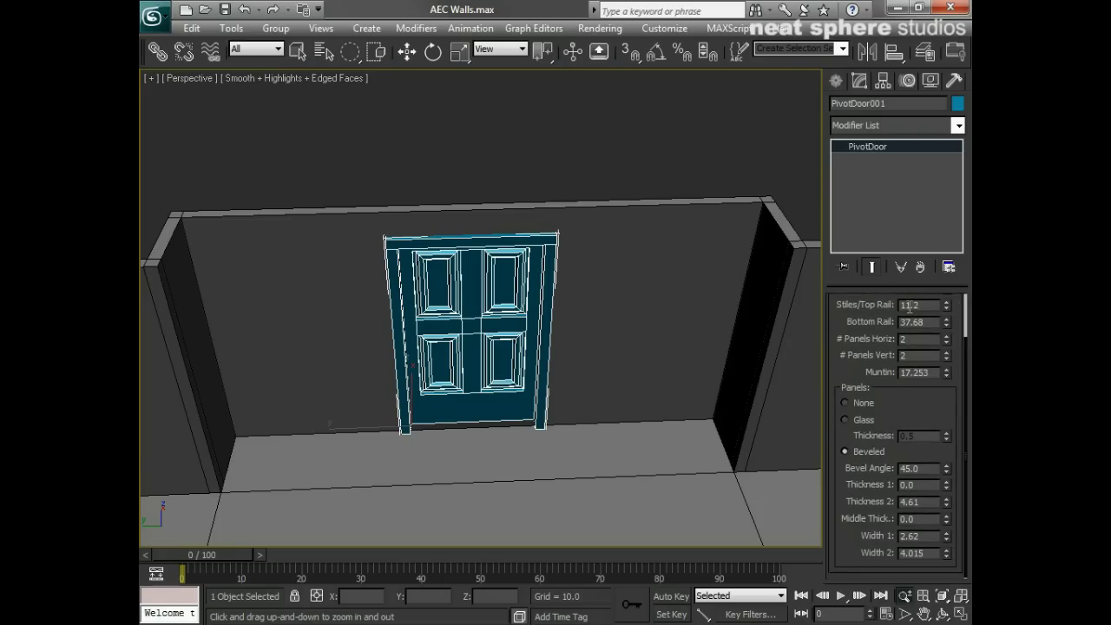
left_click_drag(946, 539, 940, 595)
left_click_drag(593, 454, 687, 395)
scroll(920, 421, "up", 3)
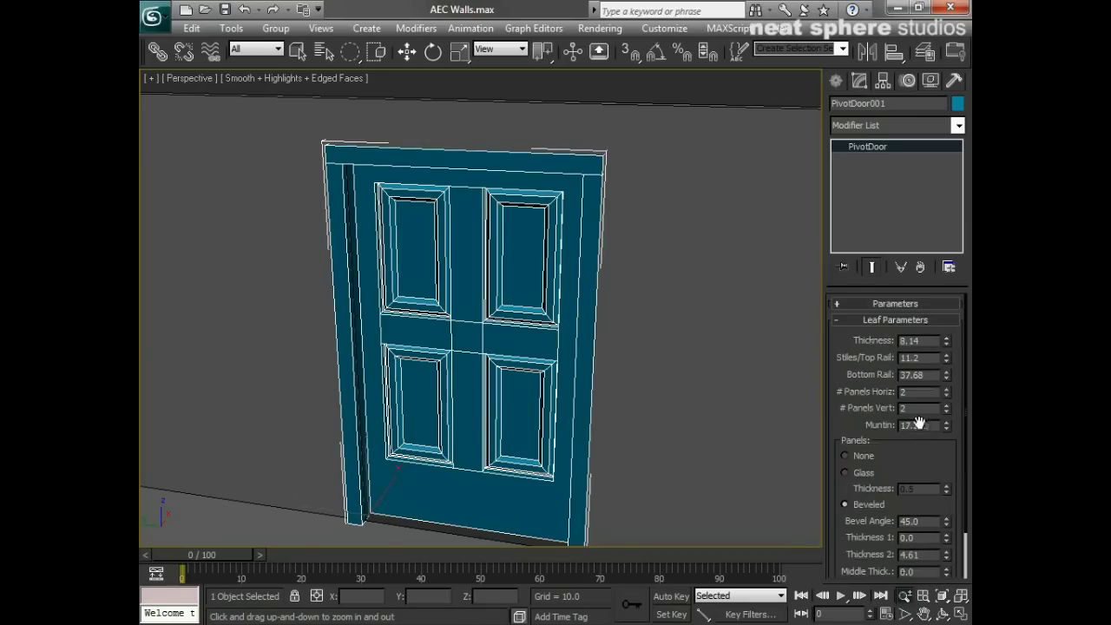
- Set the door leaf's bottom rail to 15.449 and its muntin to 8.971
left_click_drag(948, 379, 941, 425)
left_click_drag(685, 434, 685, 426)
middle_click_drag(686, 426, 695, 426, "alt")
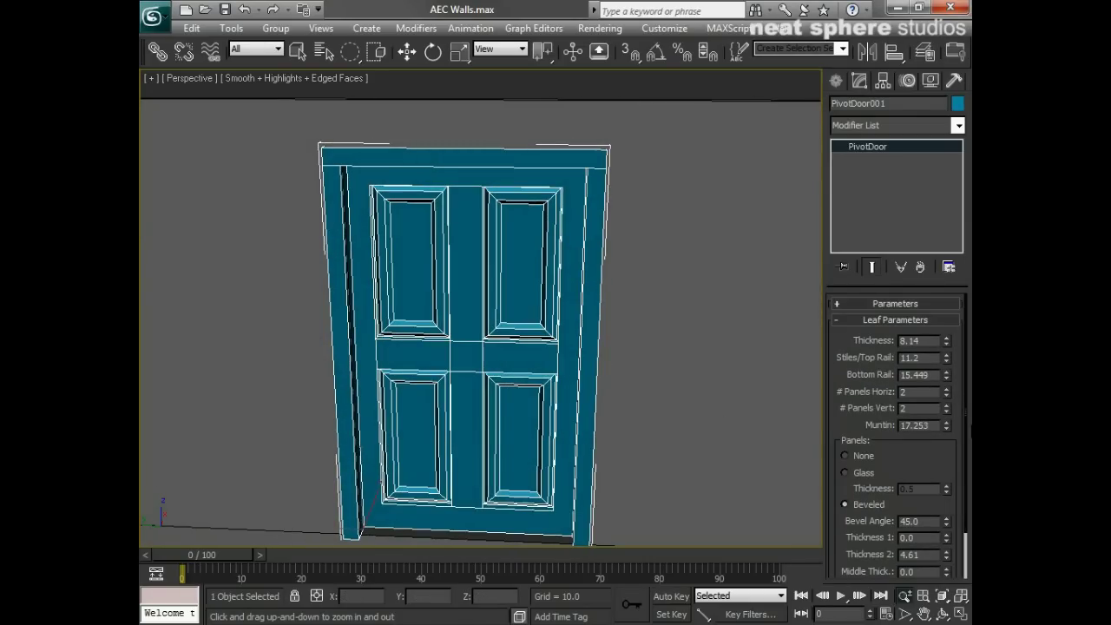
left_click_drag(948, 425, 943, 468)
scroll(604, 359, "down", 3)
middle_click_drag(546, 354, 563, 412, "alt")
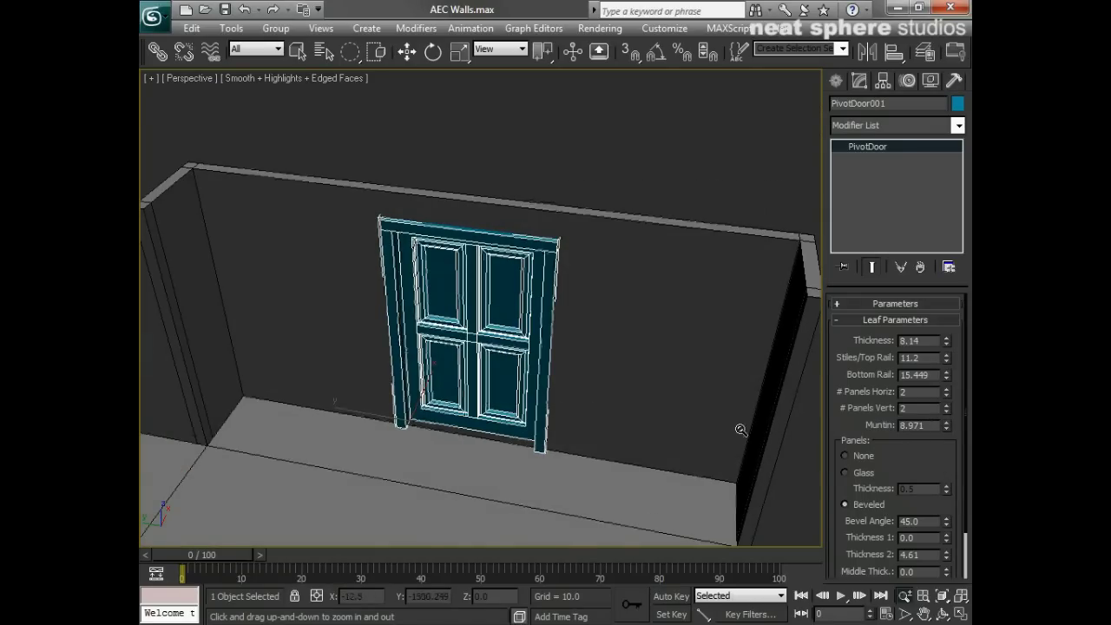
- Open the pivot door to 56.5 degrees and move it along the recessed wall to Y -1158.255
left_click(902, 304)
left_click_drag(917, 428, 917, 404)
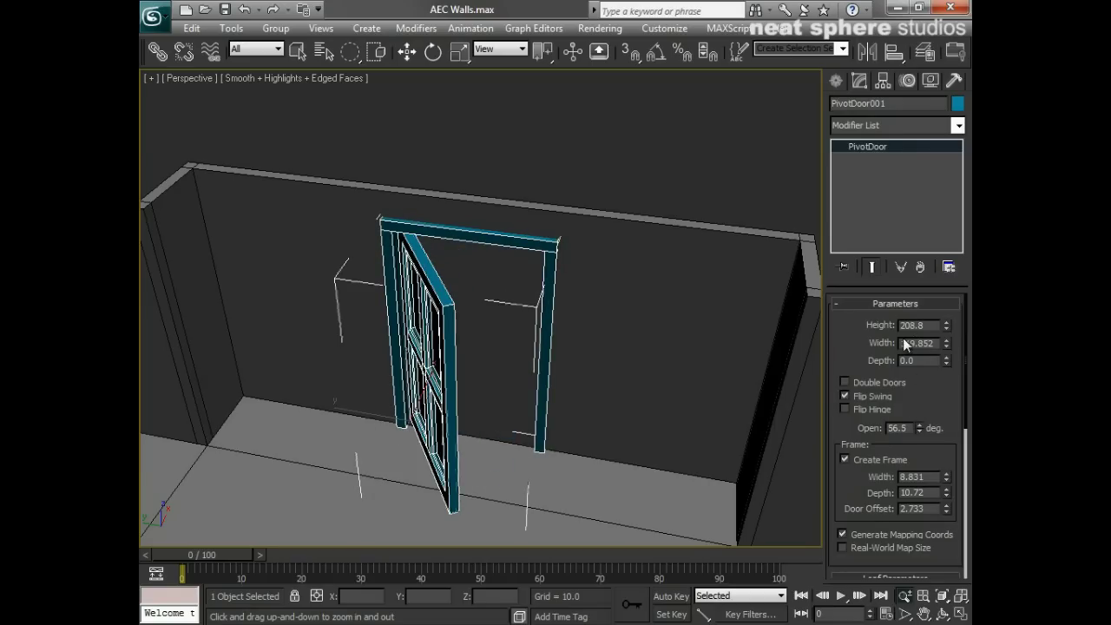
key("w")
left_click_drag(356, 406, 270, 402)
middle_click_drag(269, 402, 178, 414, "alt")
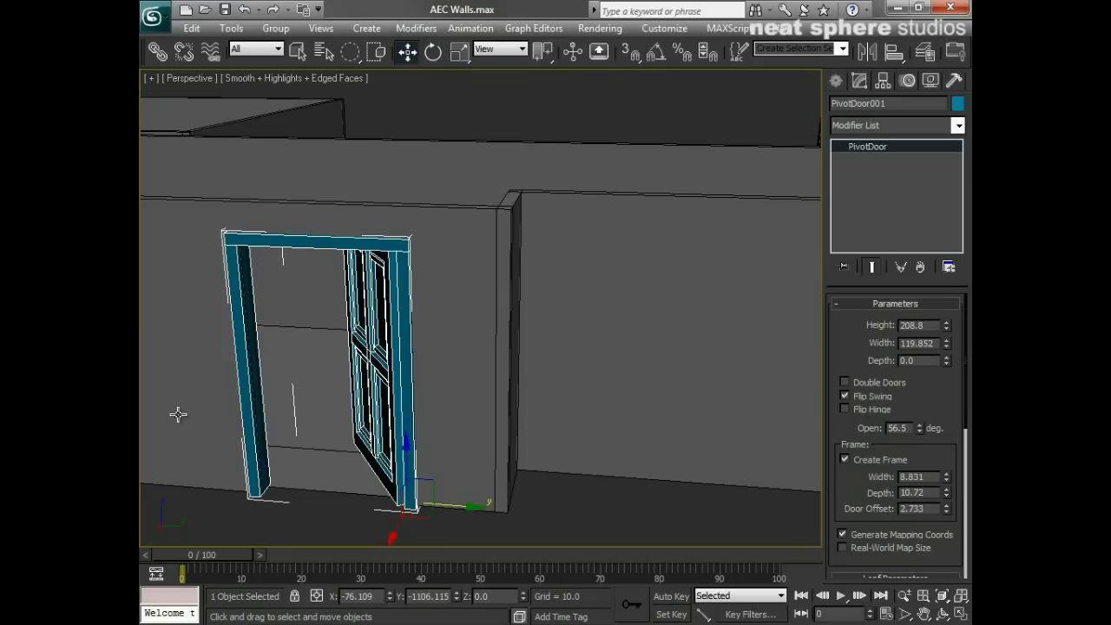
left_click_drag(464, 505, 296, 493)
middle_click_drag(296, 493, 411, 496)
left_click_drag(438, 493, 486, 495)
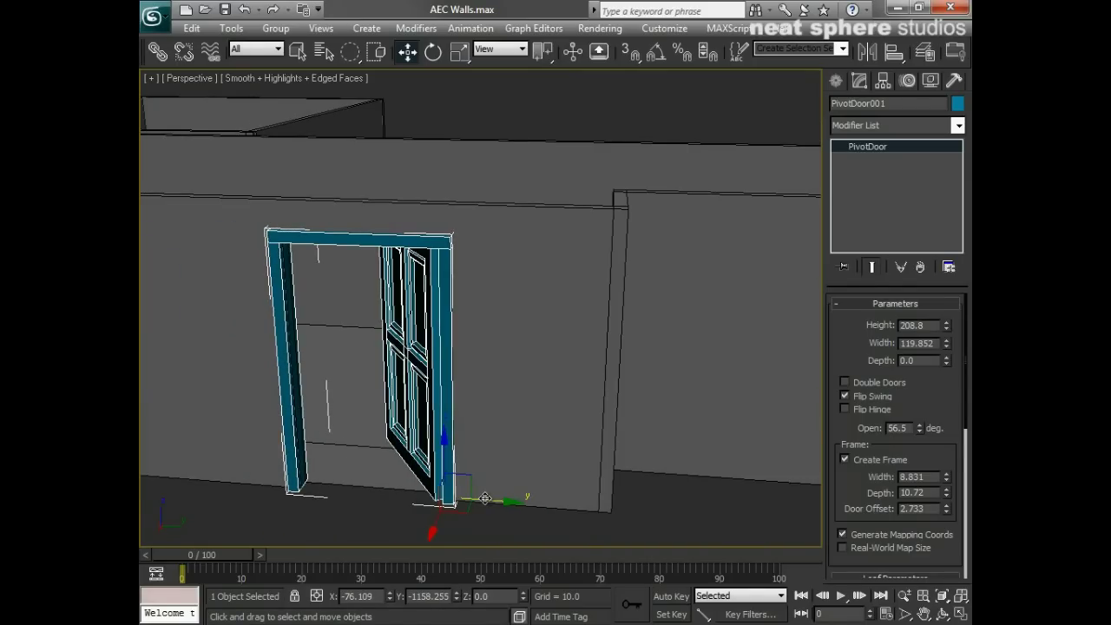
- Deselect the door, select the wall and turn 3D snapping back on
middle_click_drag(328, 478, 634, 488, "alt")
key("alt+z")
left_click_drag(546, 365, 541, 396)
middle_click_drag(578, 374, 573, 429, "alt")
right_click(552, 406)
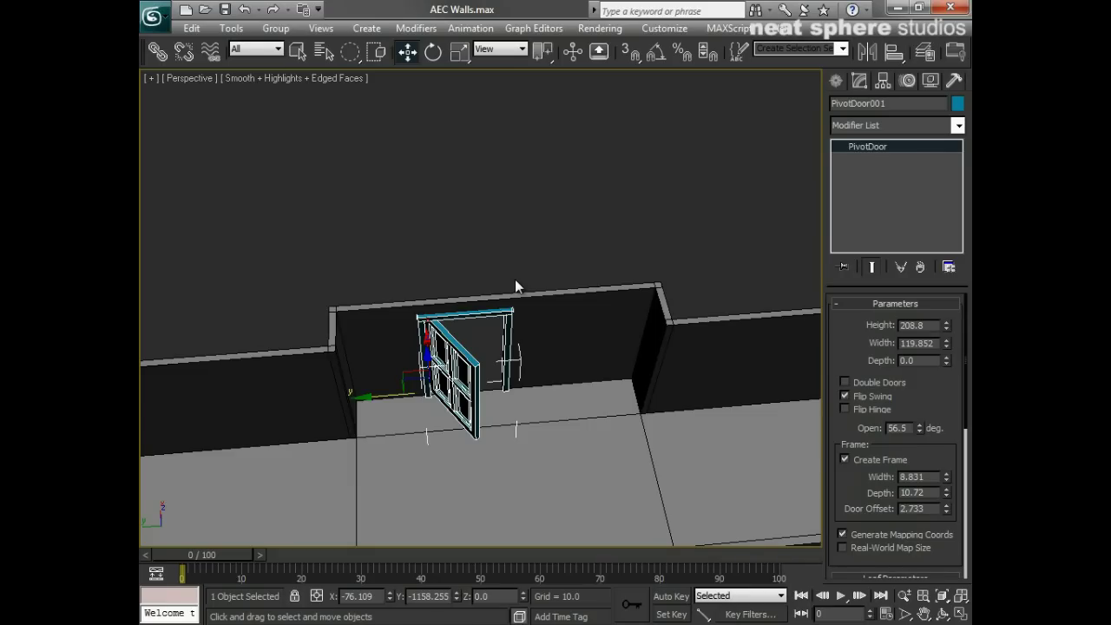
left_click(536, 233)
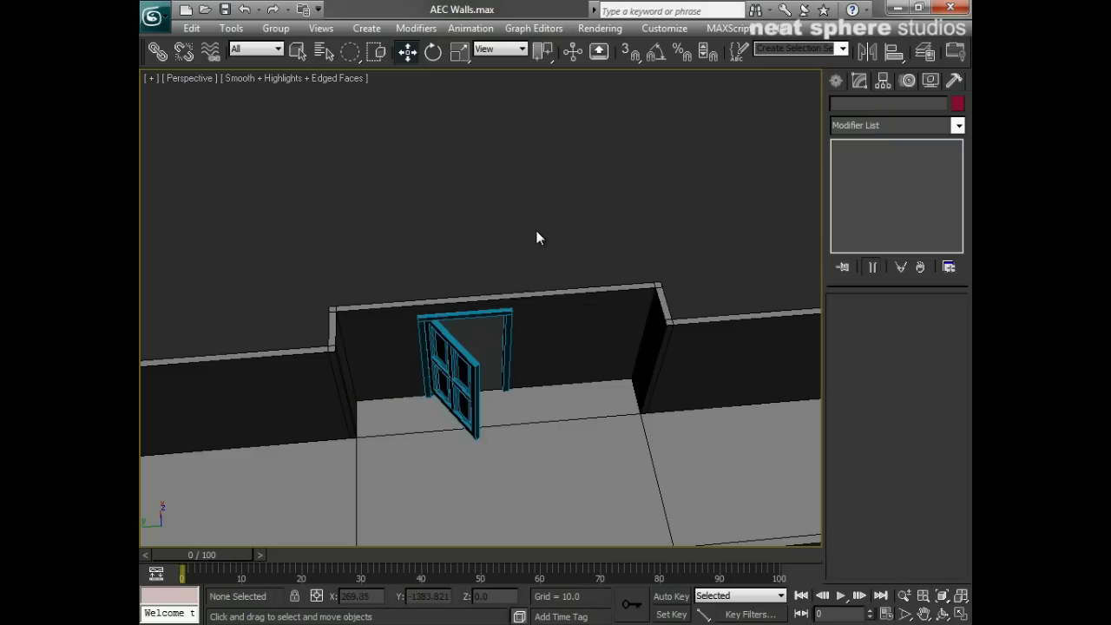
left_click(578, 338)
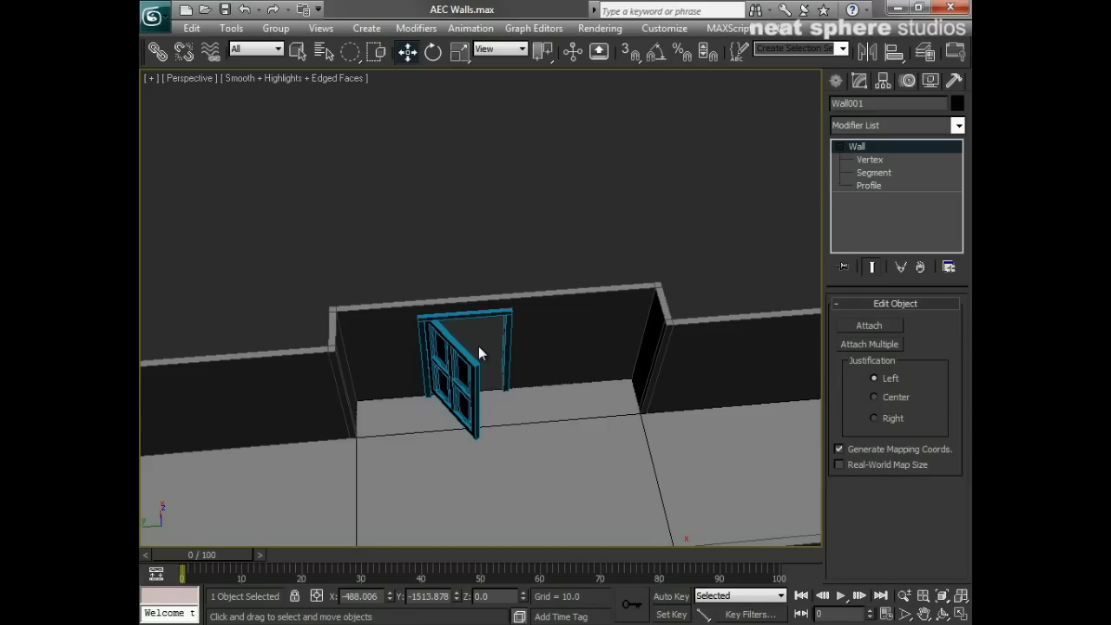
left_click(631, 53)
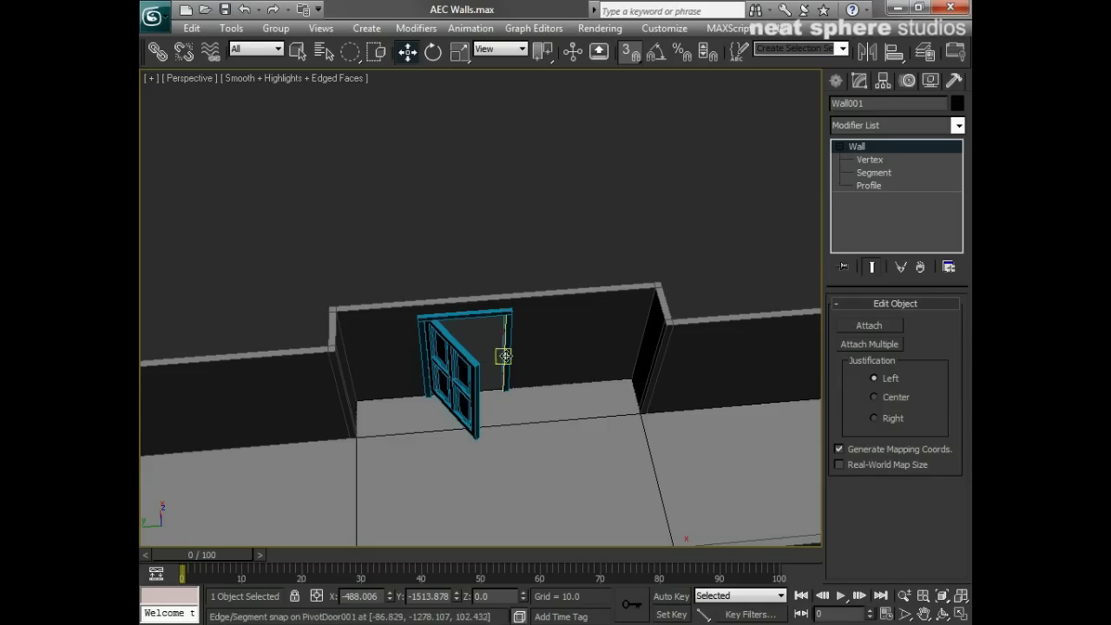